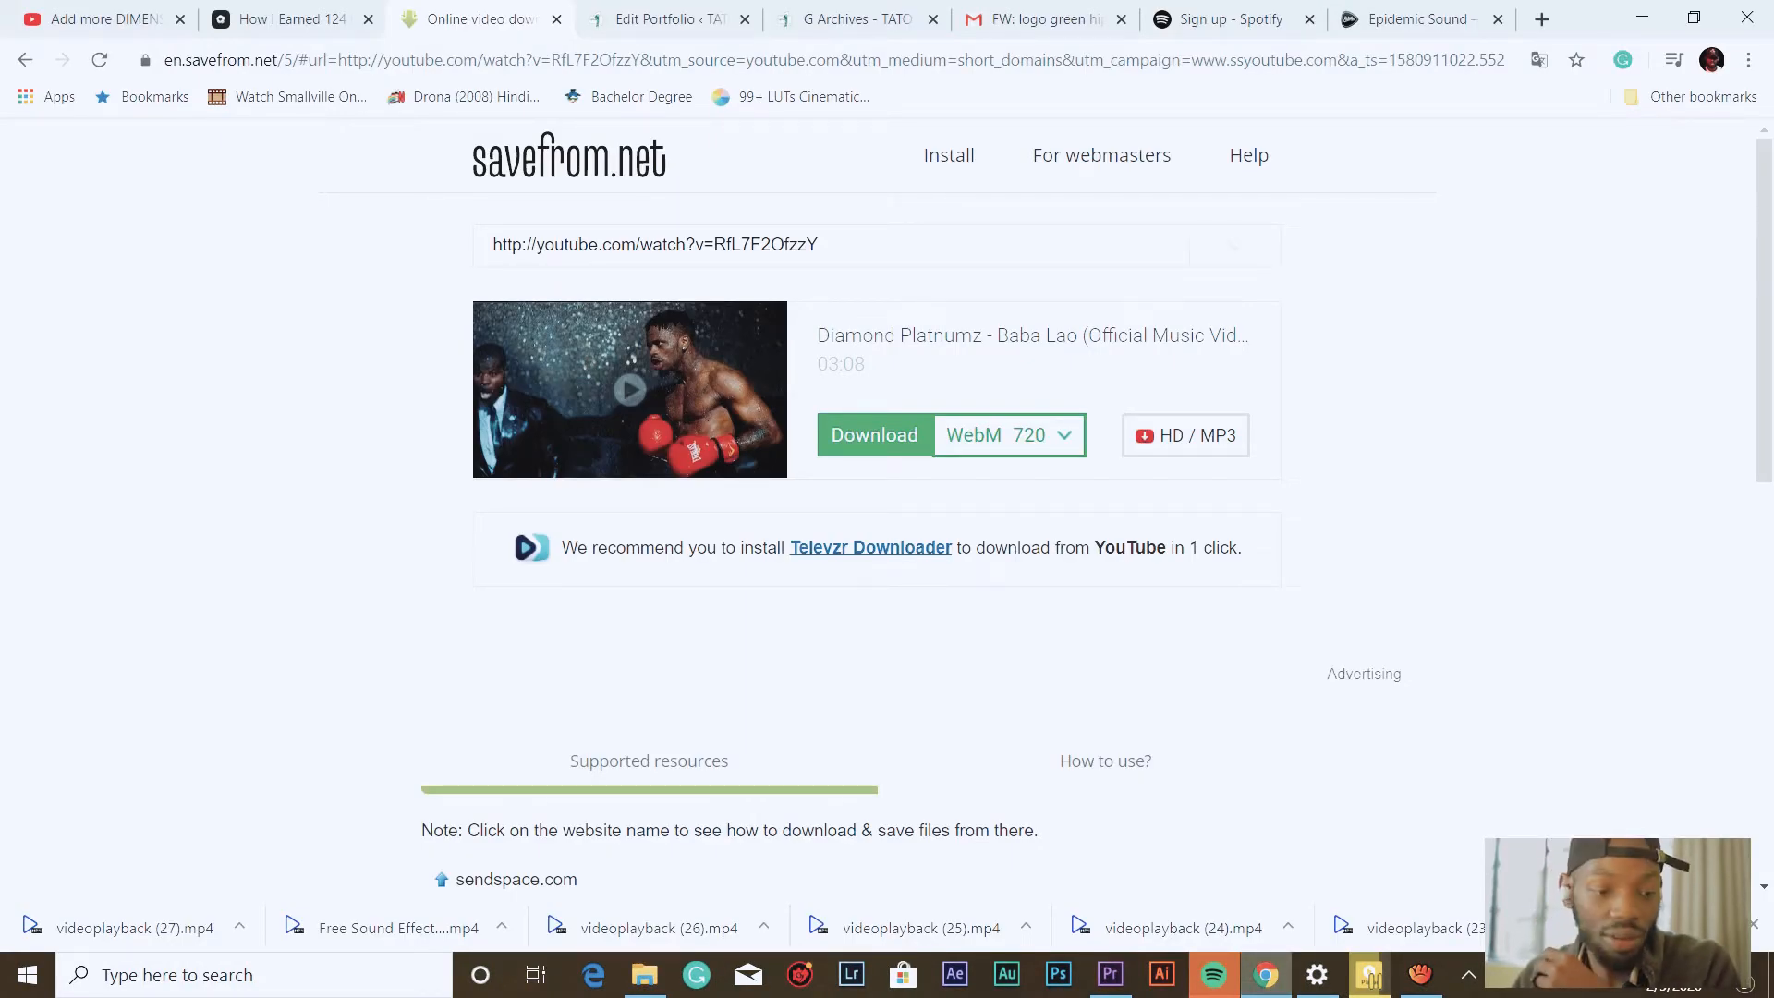
- Show the Epidemic Sound site, and switch to Premiere Pro to play the MVI_9962 sequence from its start to about 00:00:09:11
left_click(1414, 19)
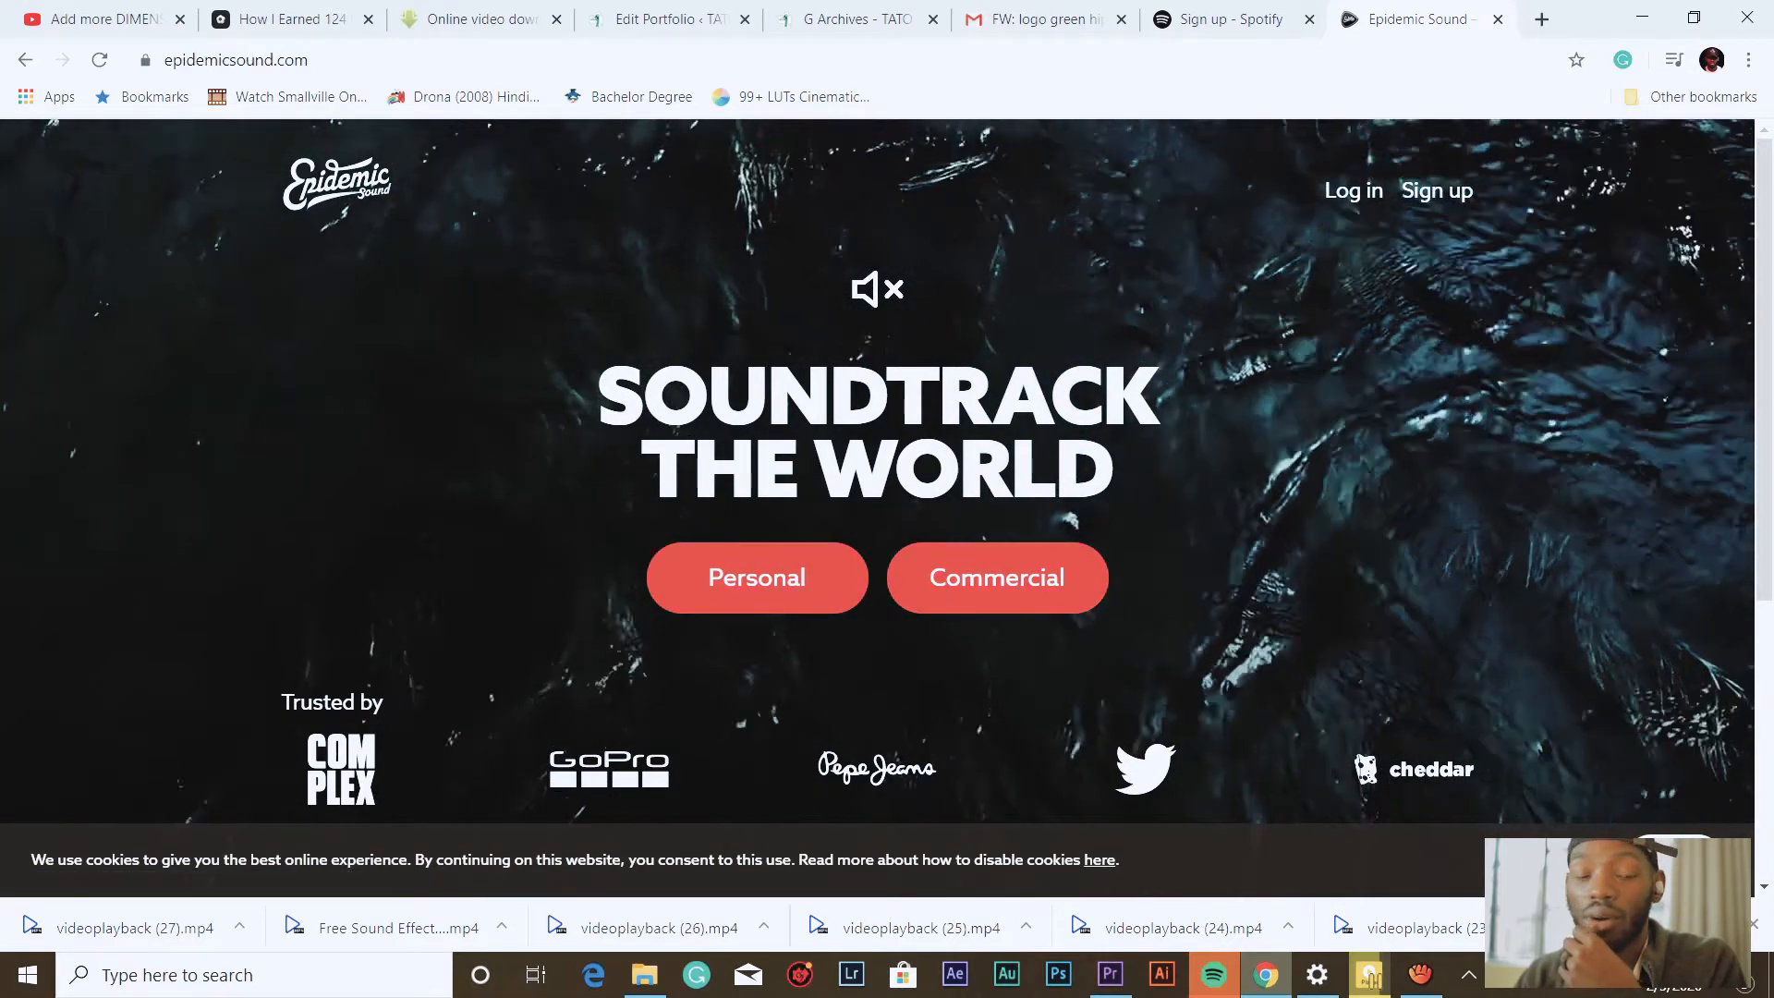
left_click(1642, 17)
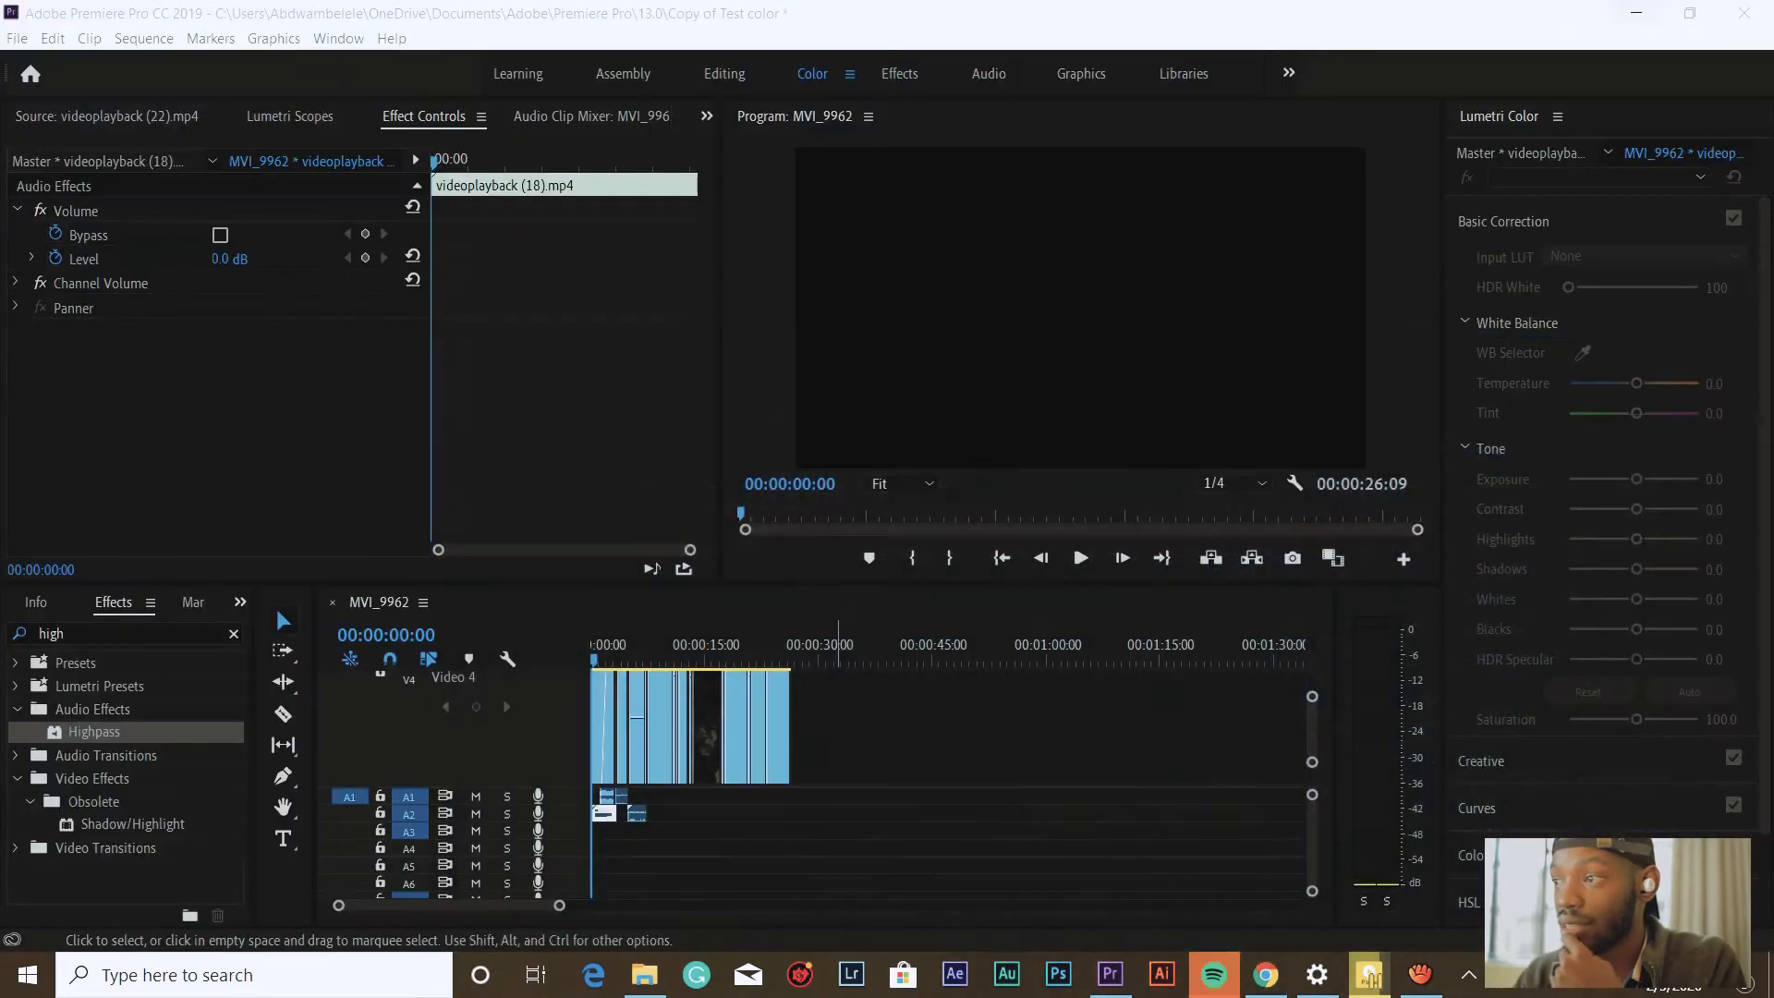
left_click(924, 730)
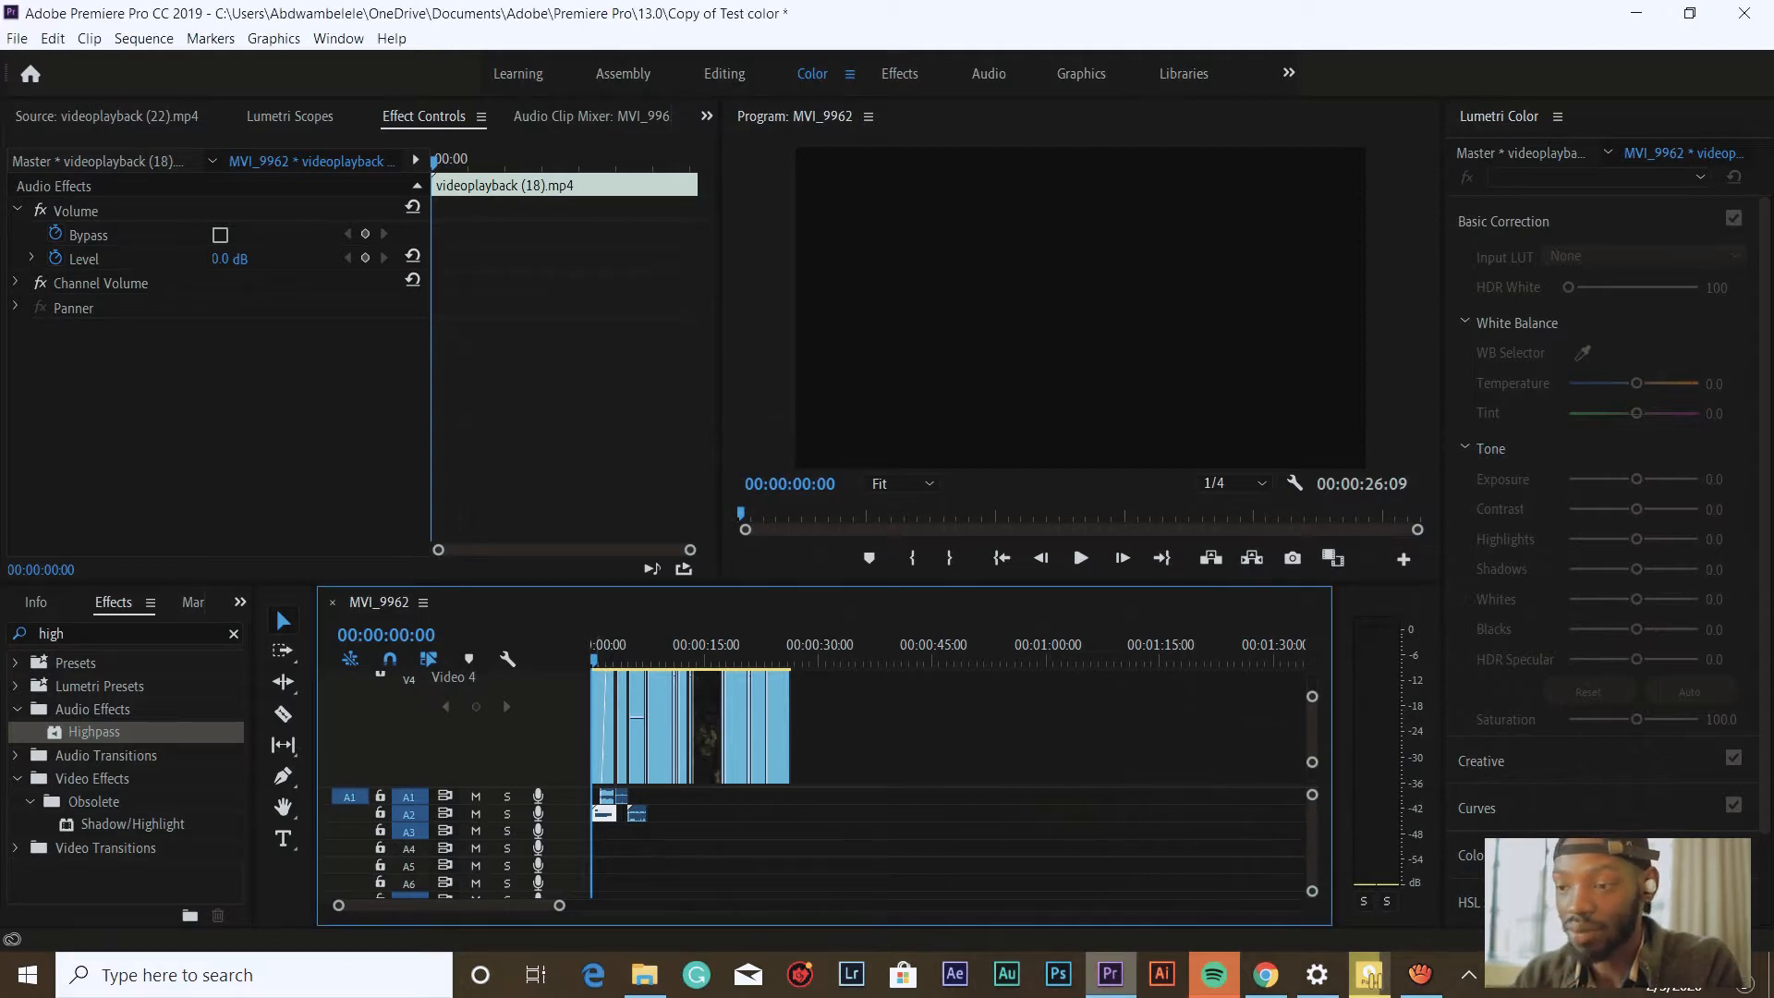
key("space")
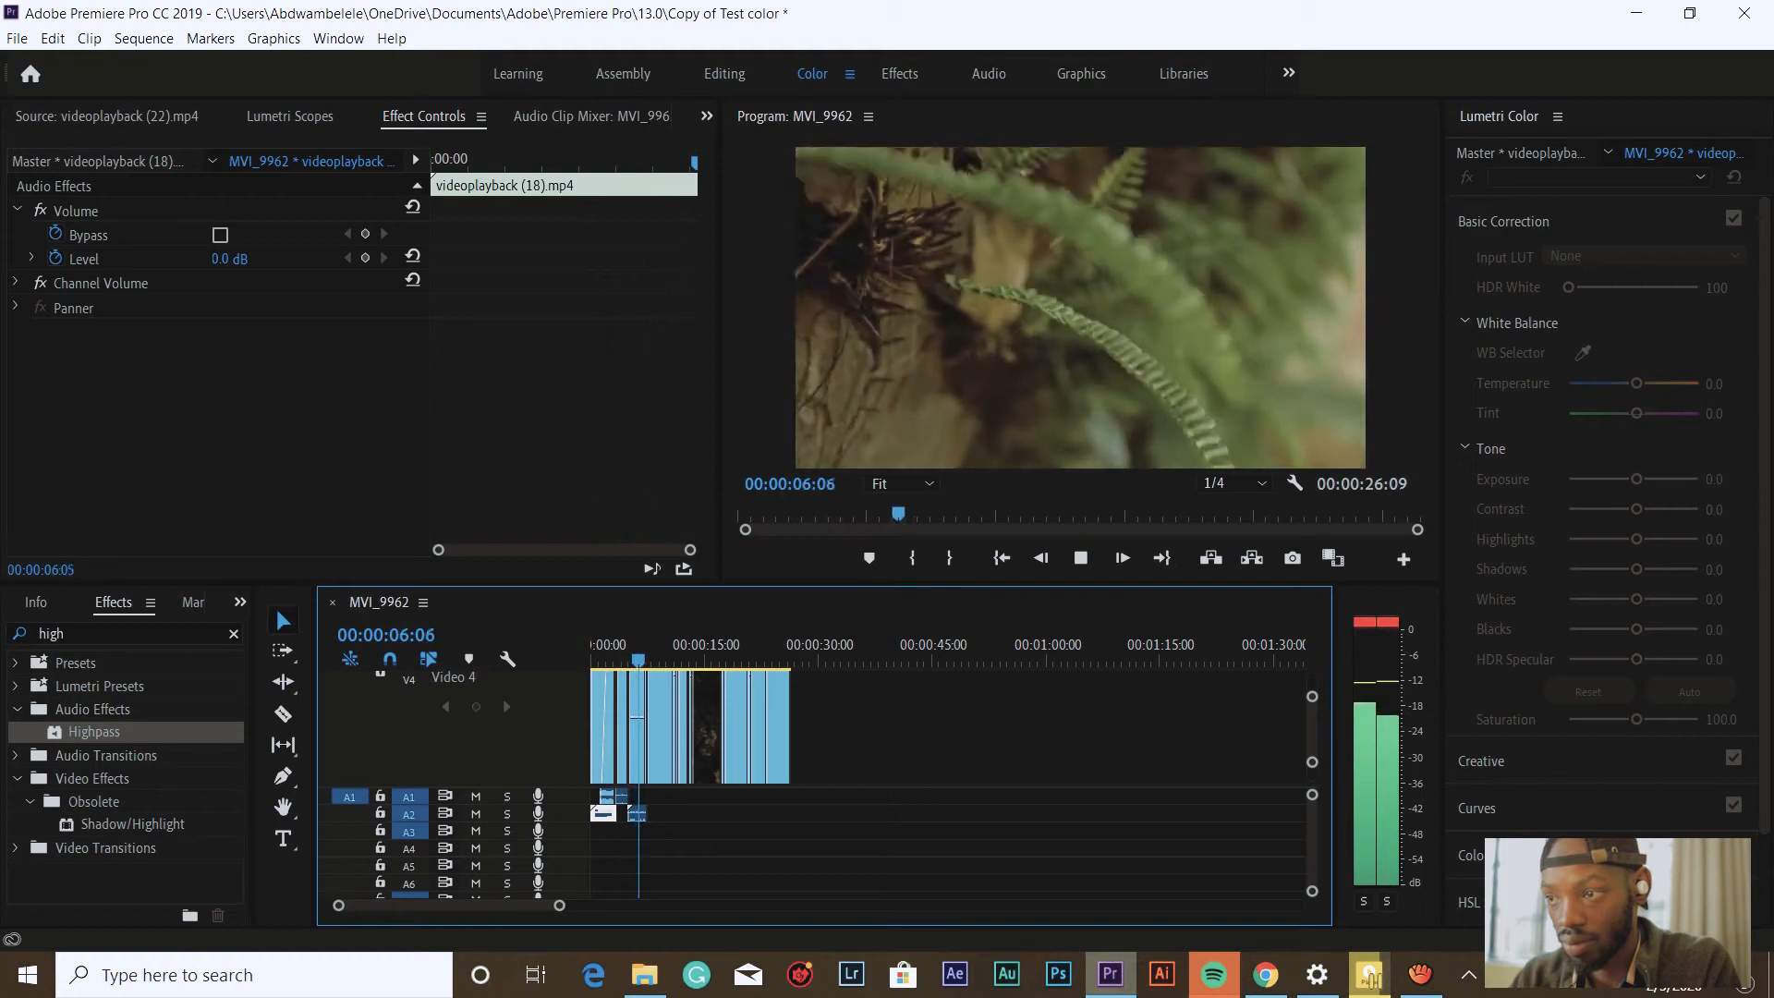
key("space")
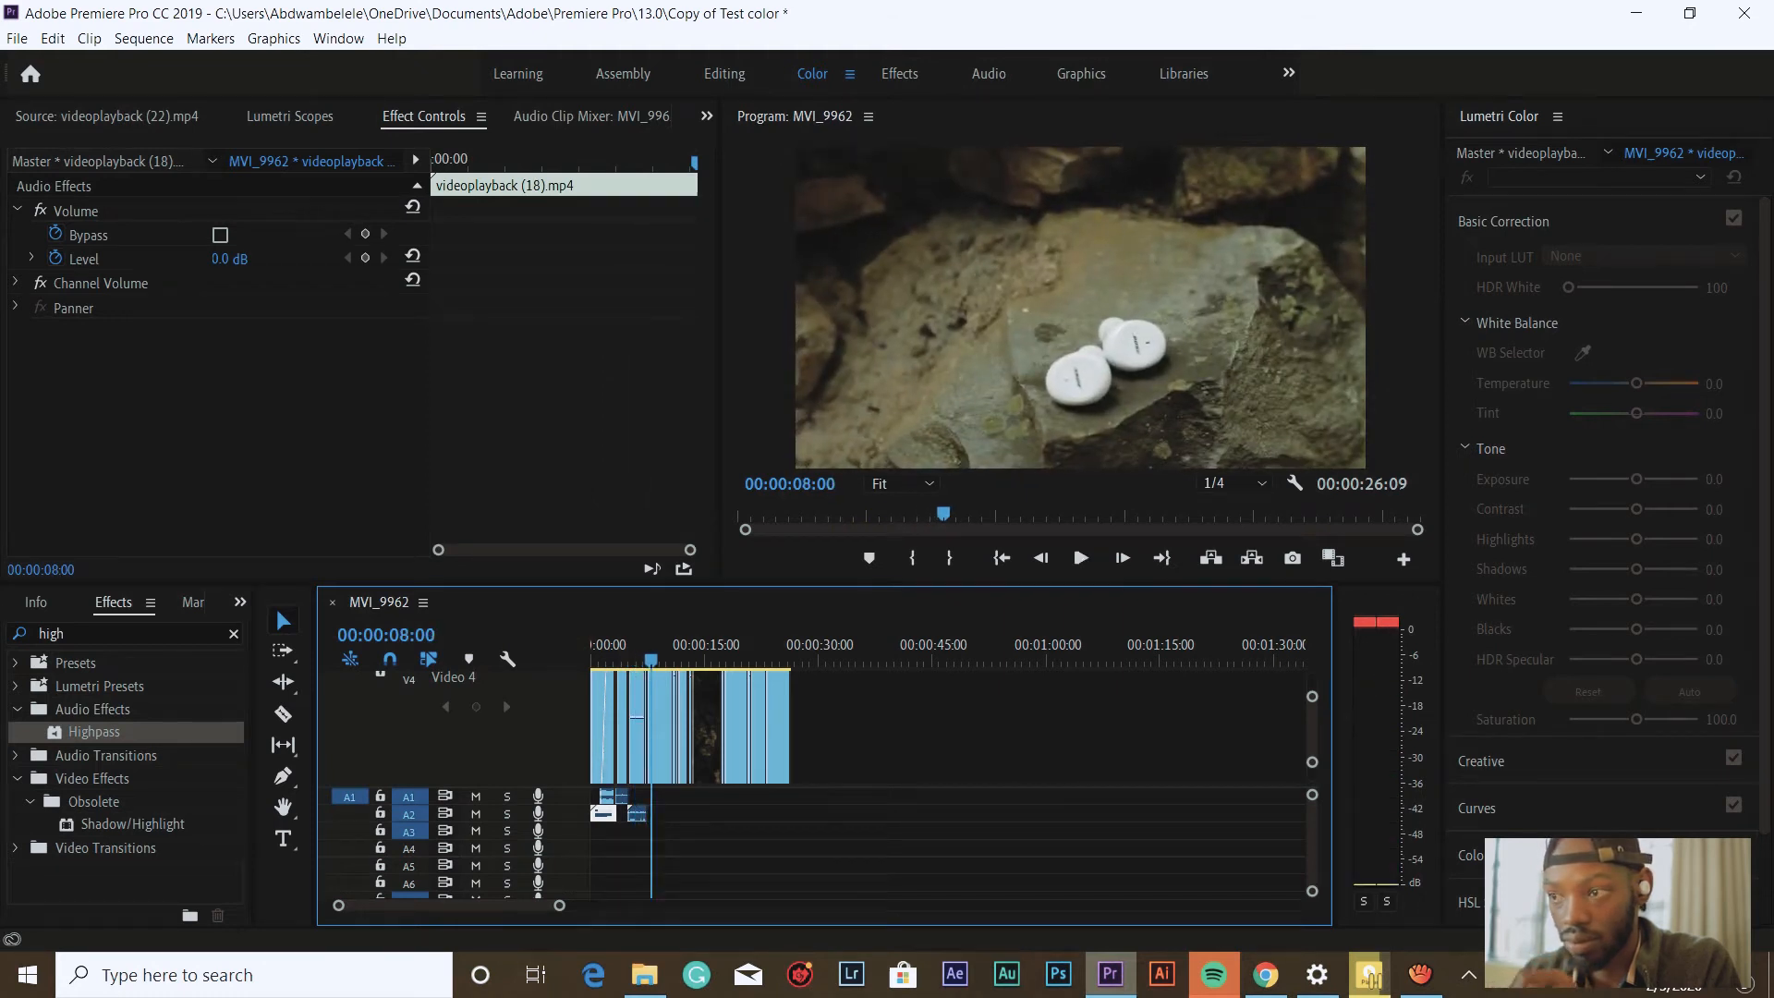
key("space")
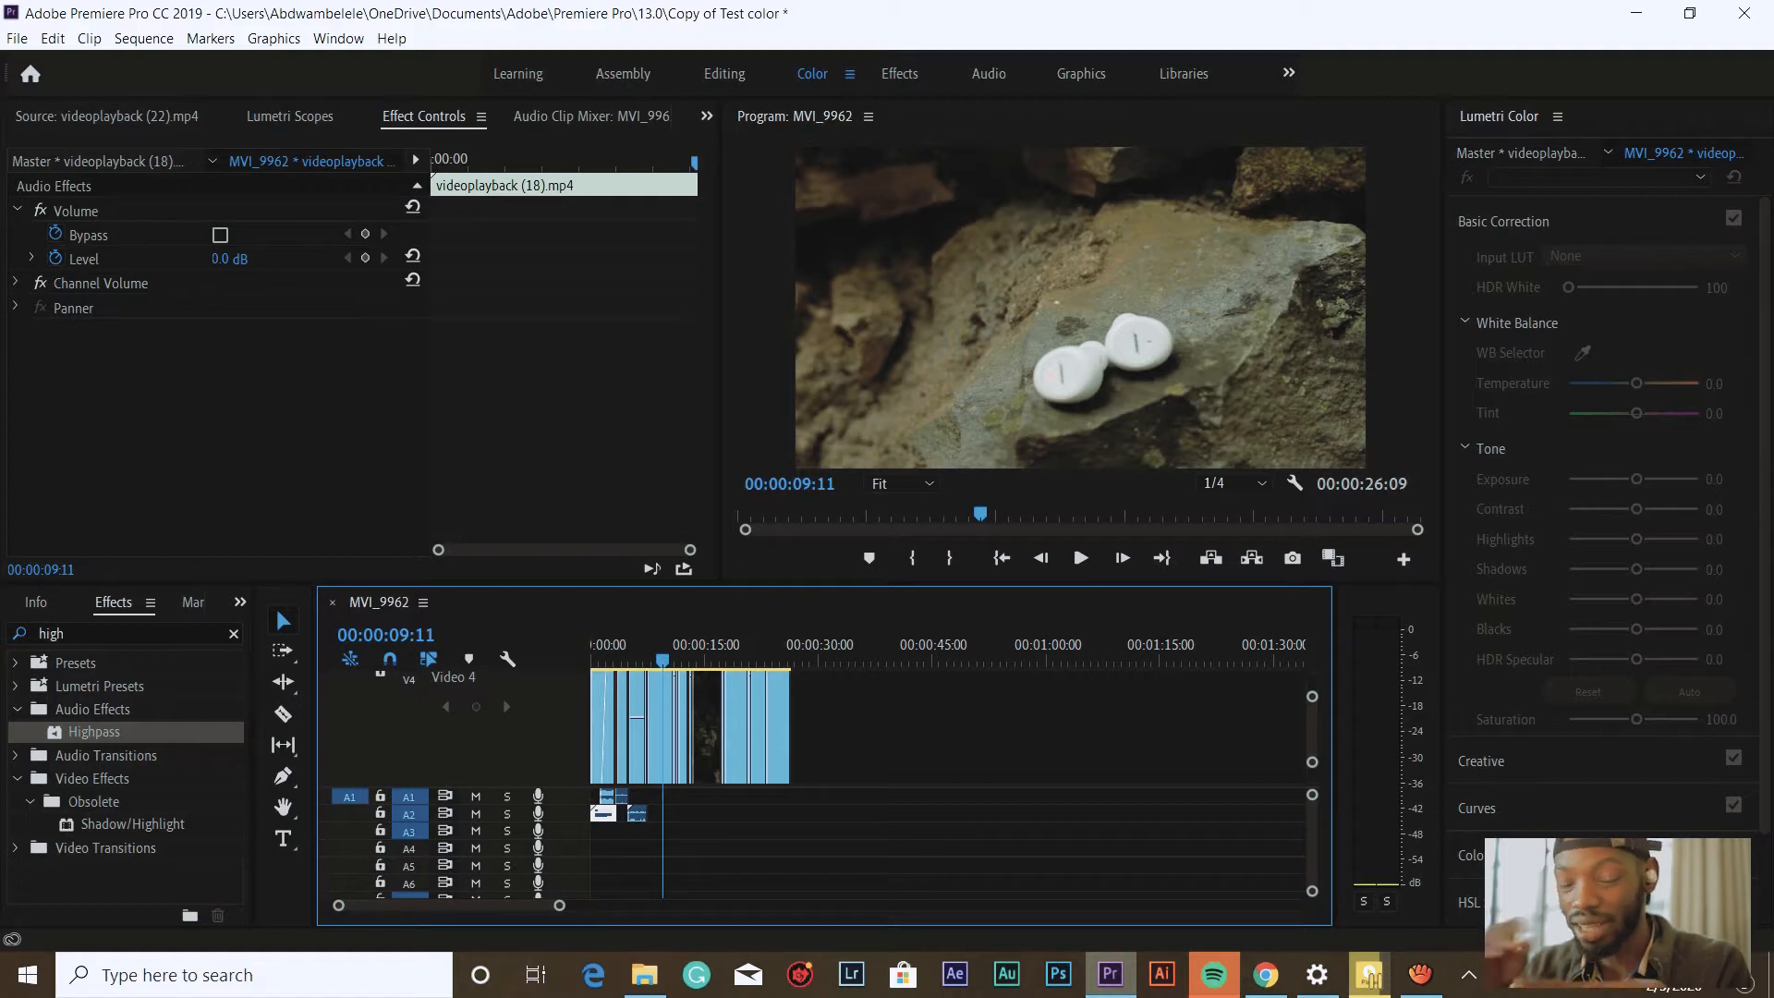
- Load videoplayback (21).mp4 from the Downloads folder as the source clip and listen to its forest sound
left_click(644, 975)
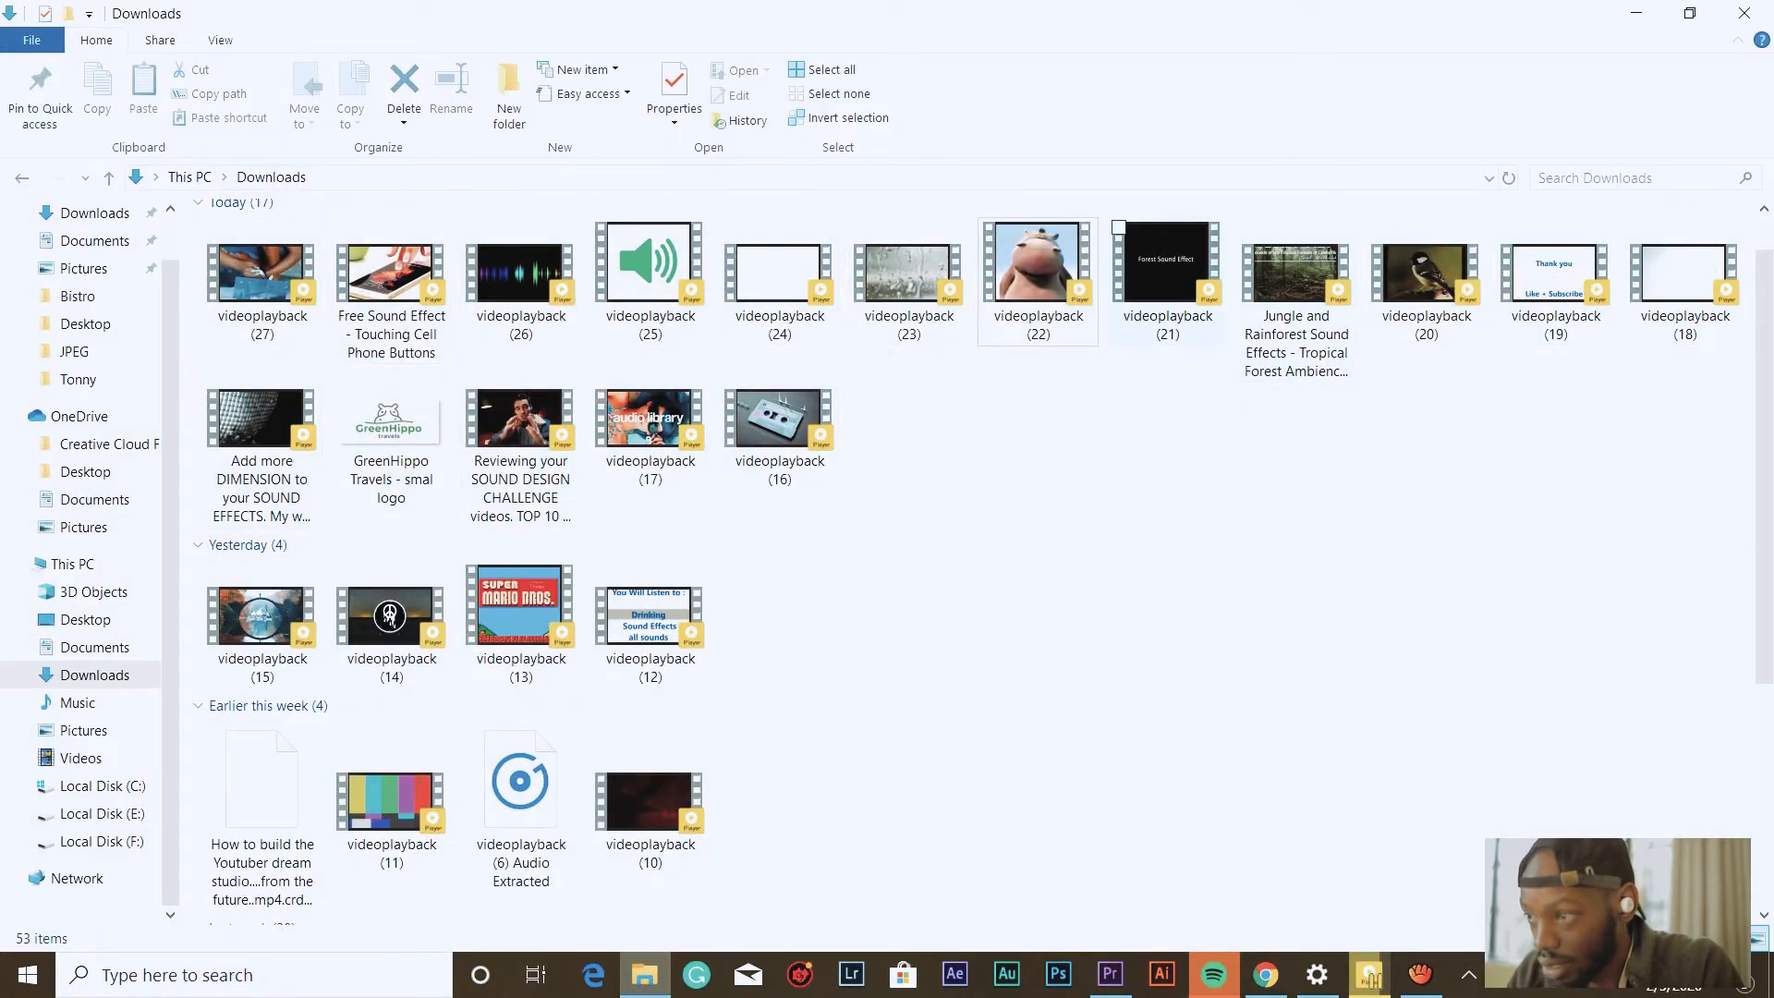
left_click_drag(1168, 268, 196, 134)
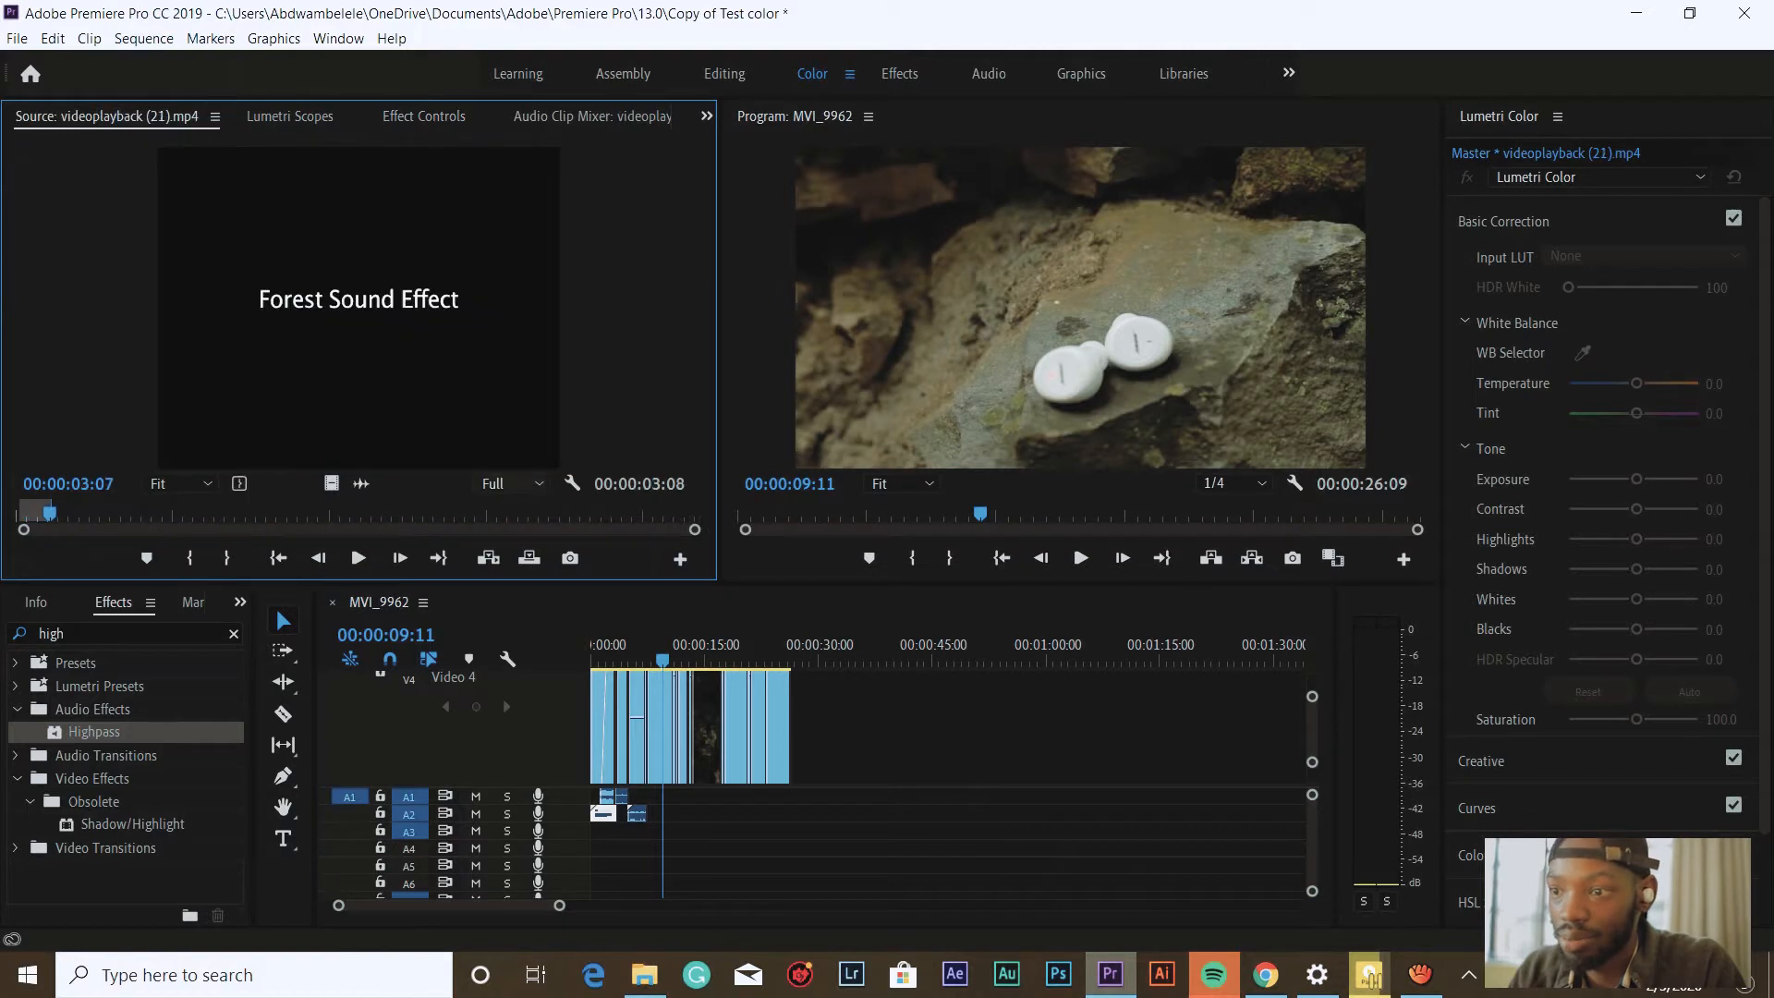
key("space")
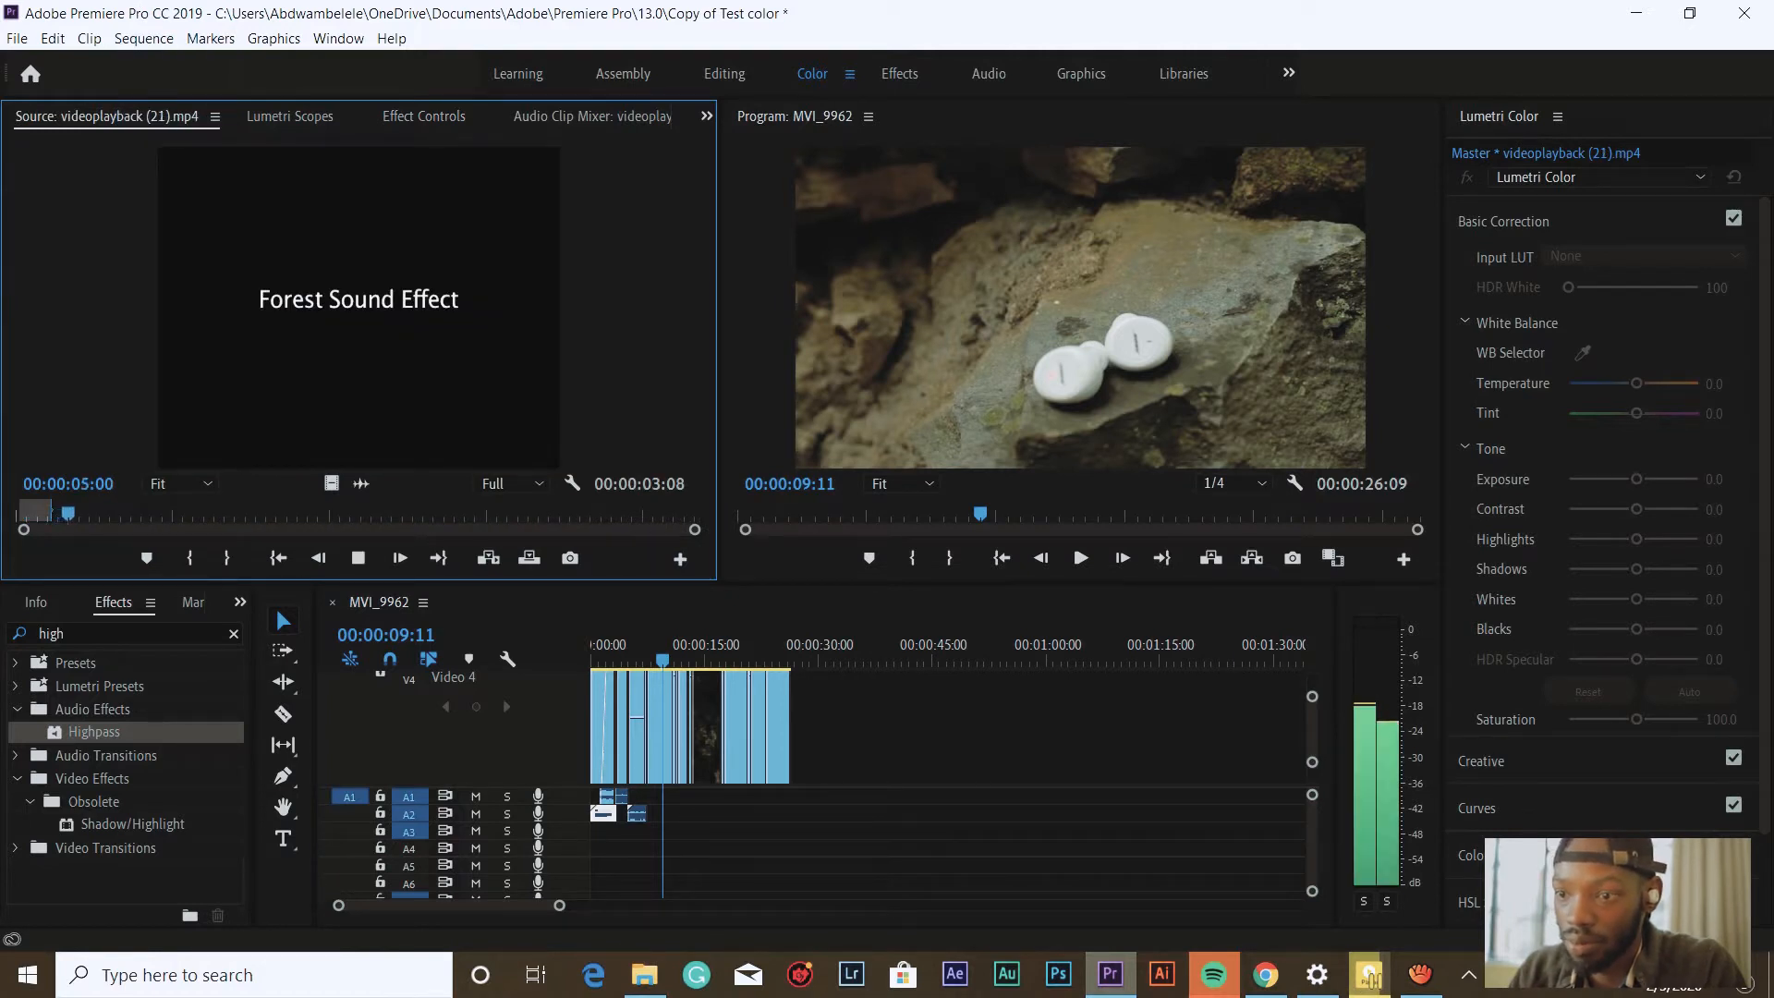
key("space")
- Add only the audio of videoplayback (21) to track A1, starting at the cut just before the white earbuds shot
left_click_drag(360, 483, 660, 797)
left_click_drag(559, 905, 407, 905)
left_click_drag(925, 796, 877, 797)
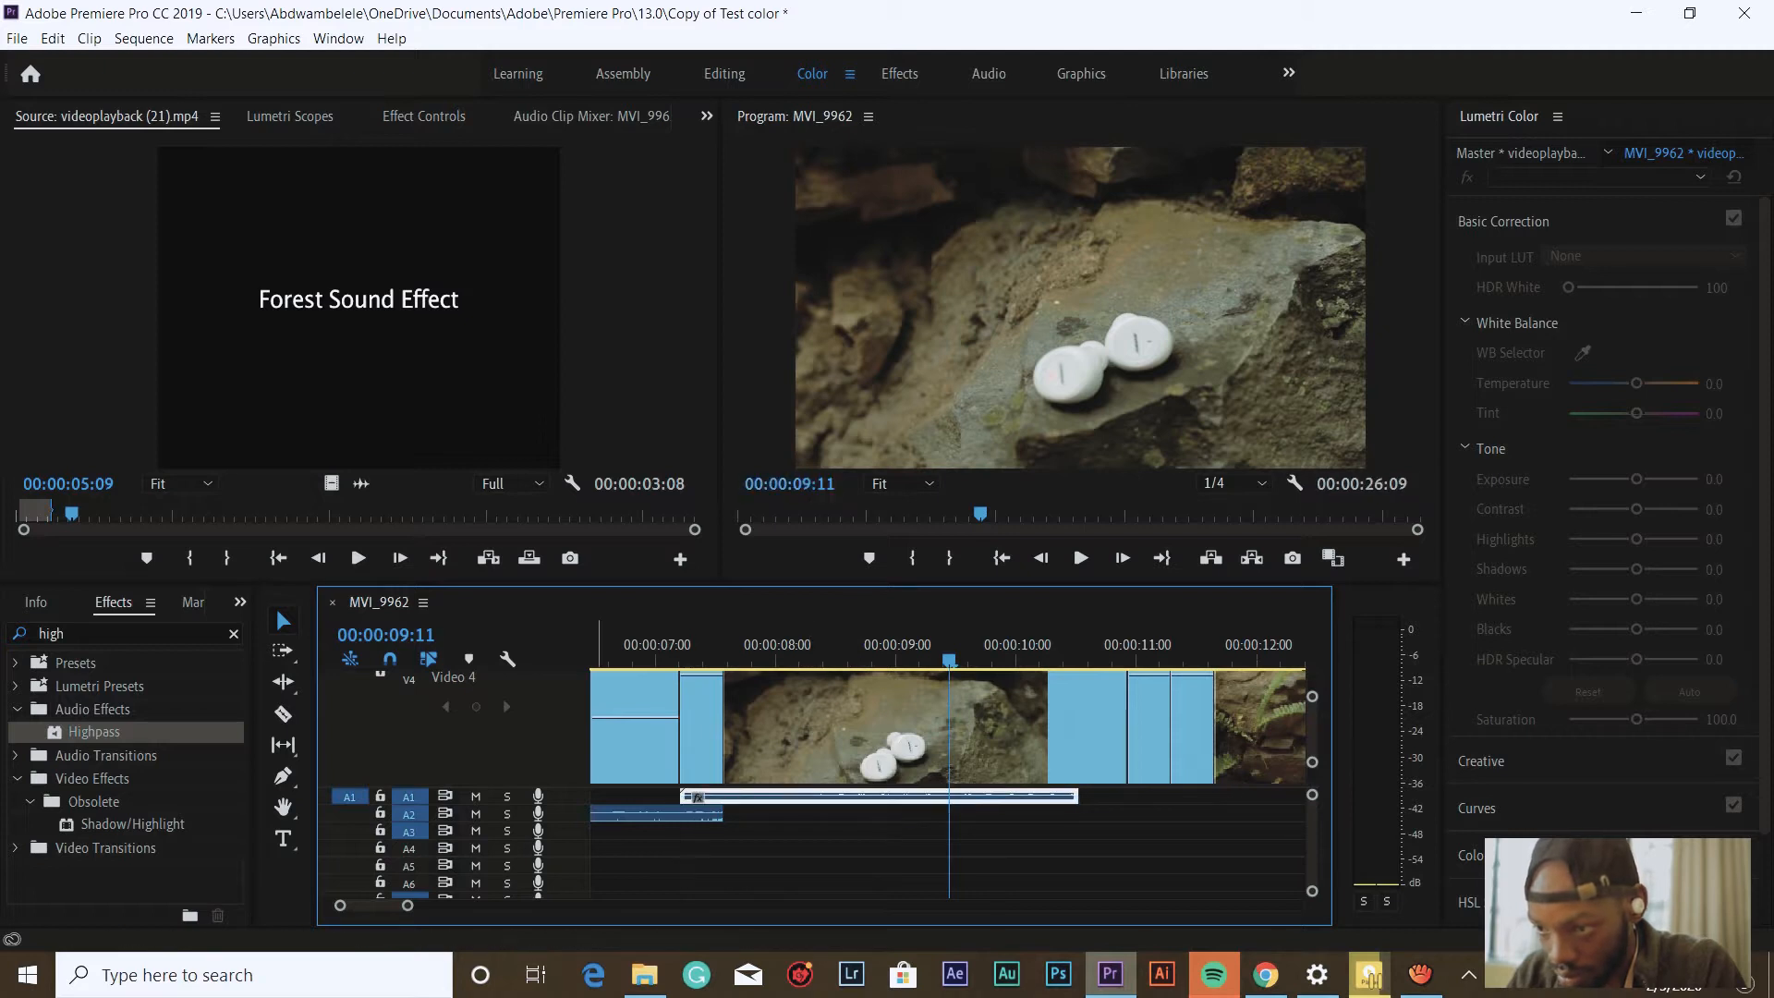
- Load videoplayback (22).mp4 from Downloads as the source and add only its audio to track A3 at 00:00:07:14
left_click(644, 975)
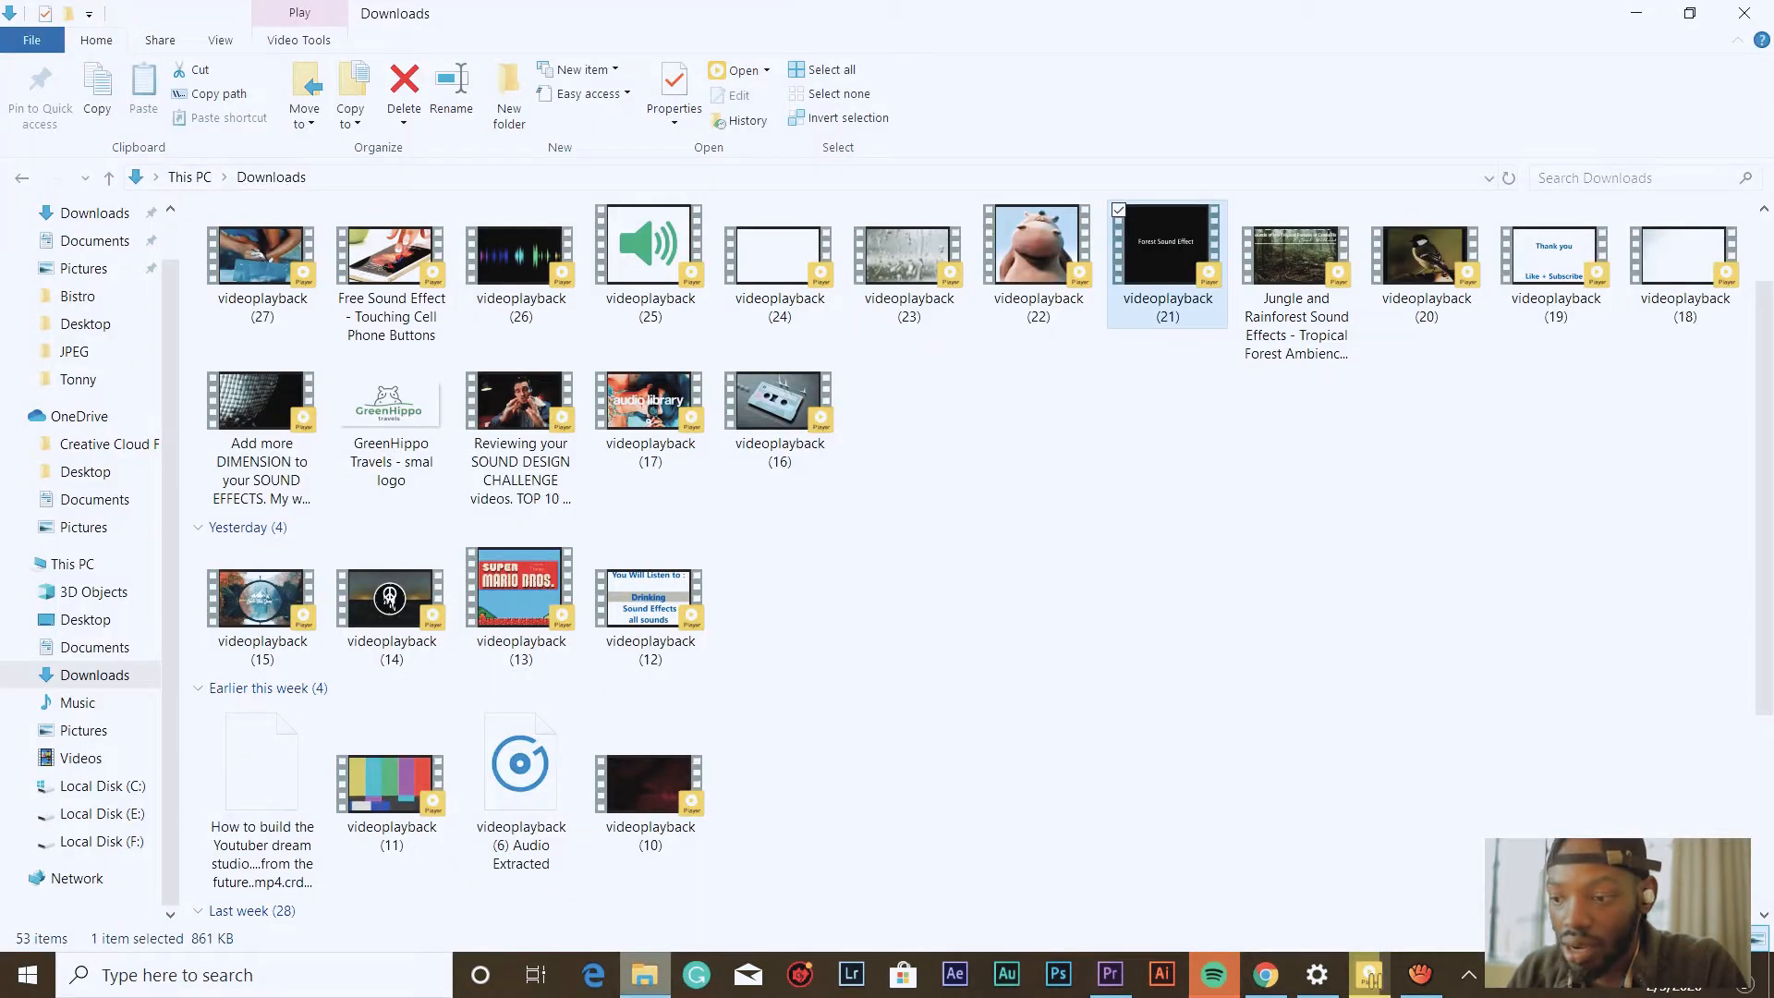
left_click_drag(1039, 254, 388, 333)
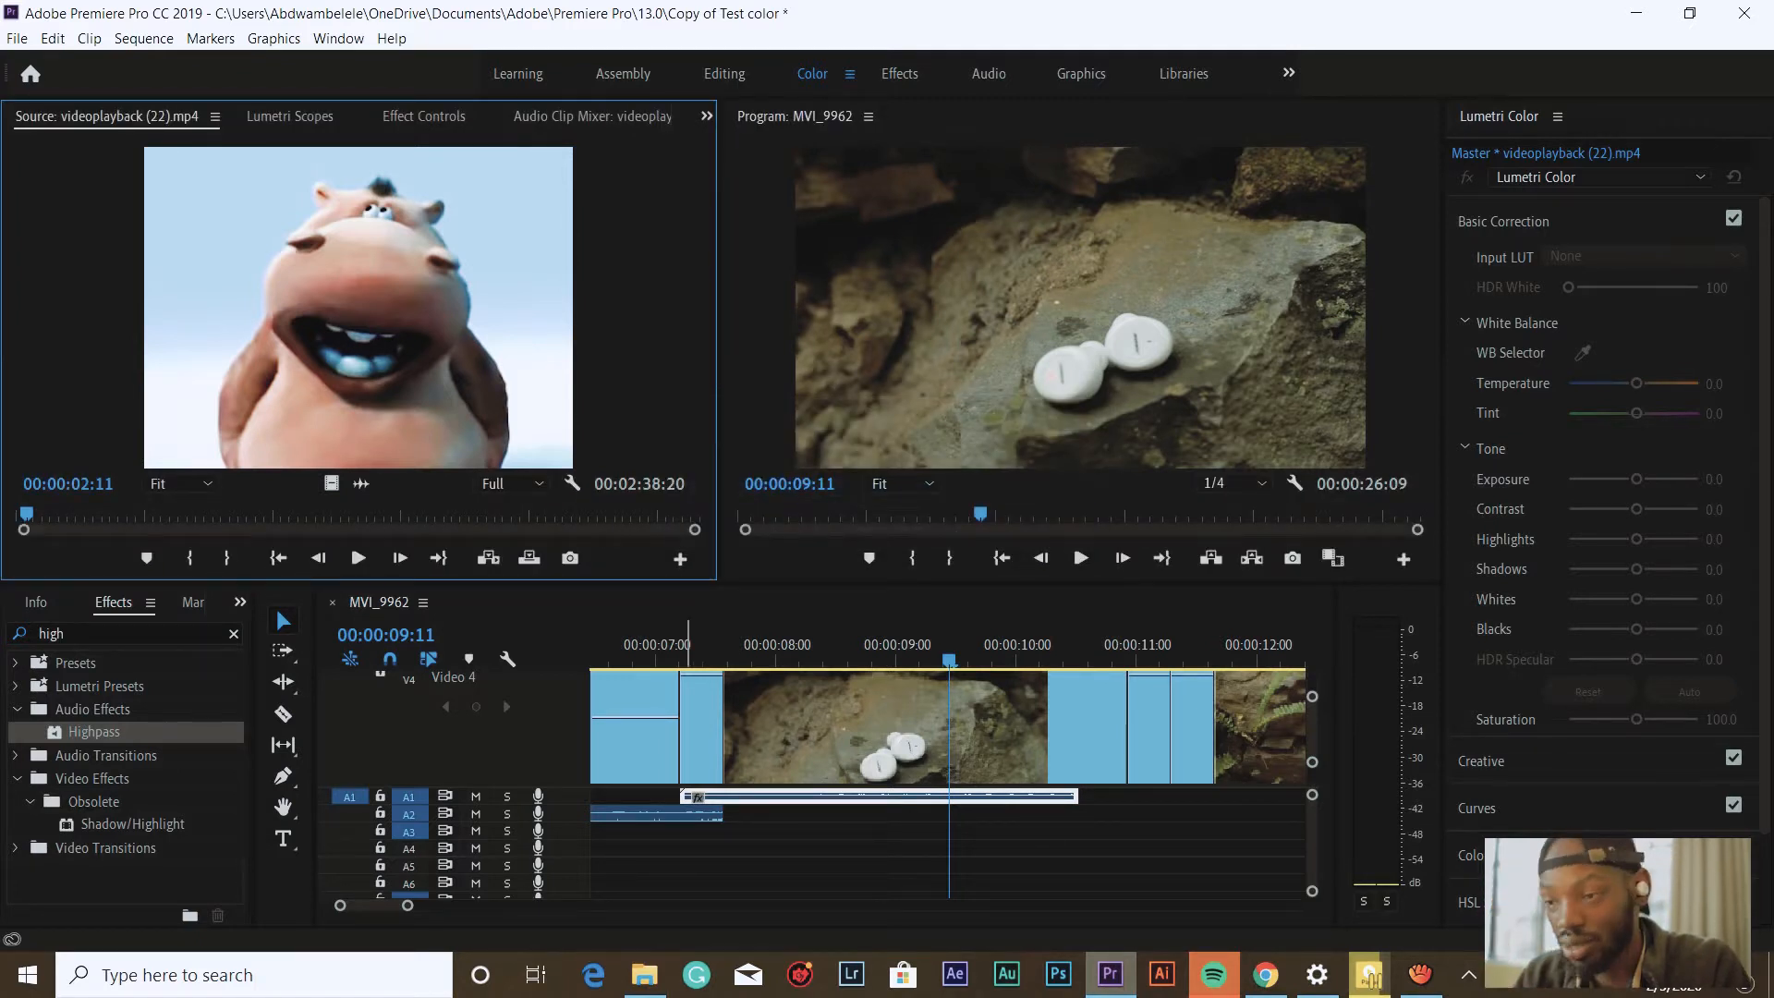
left_click(675, 813)
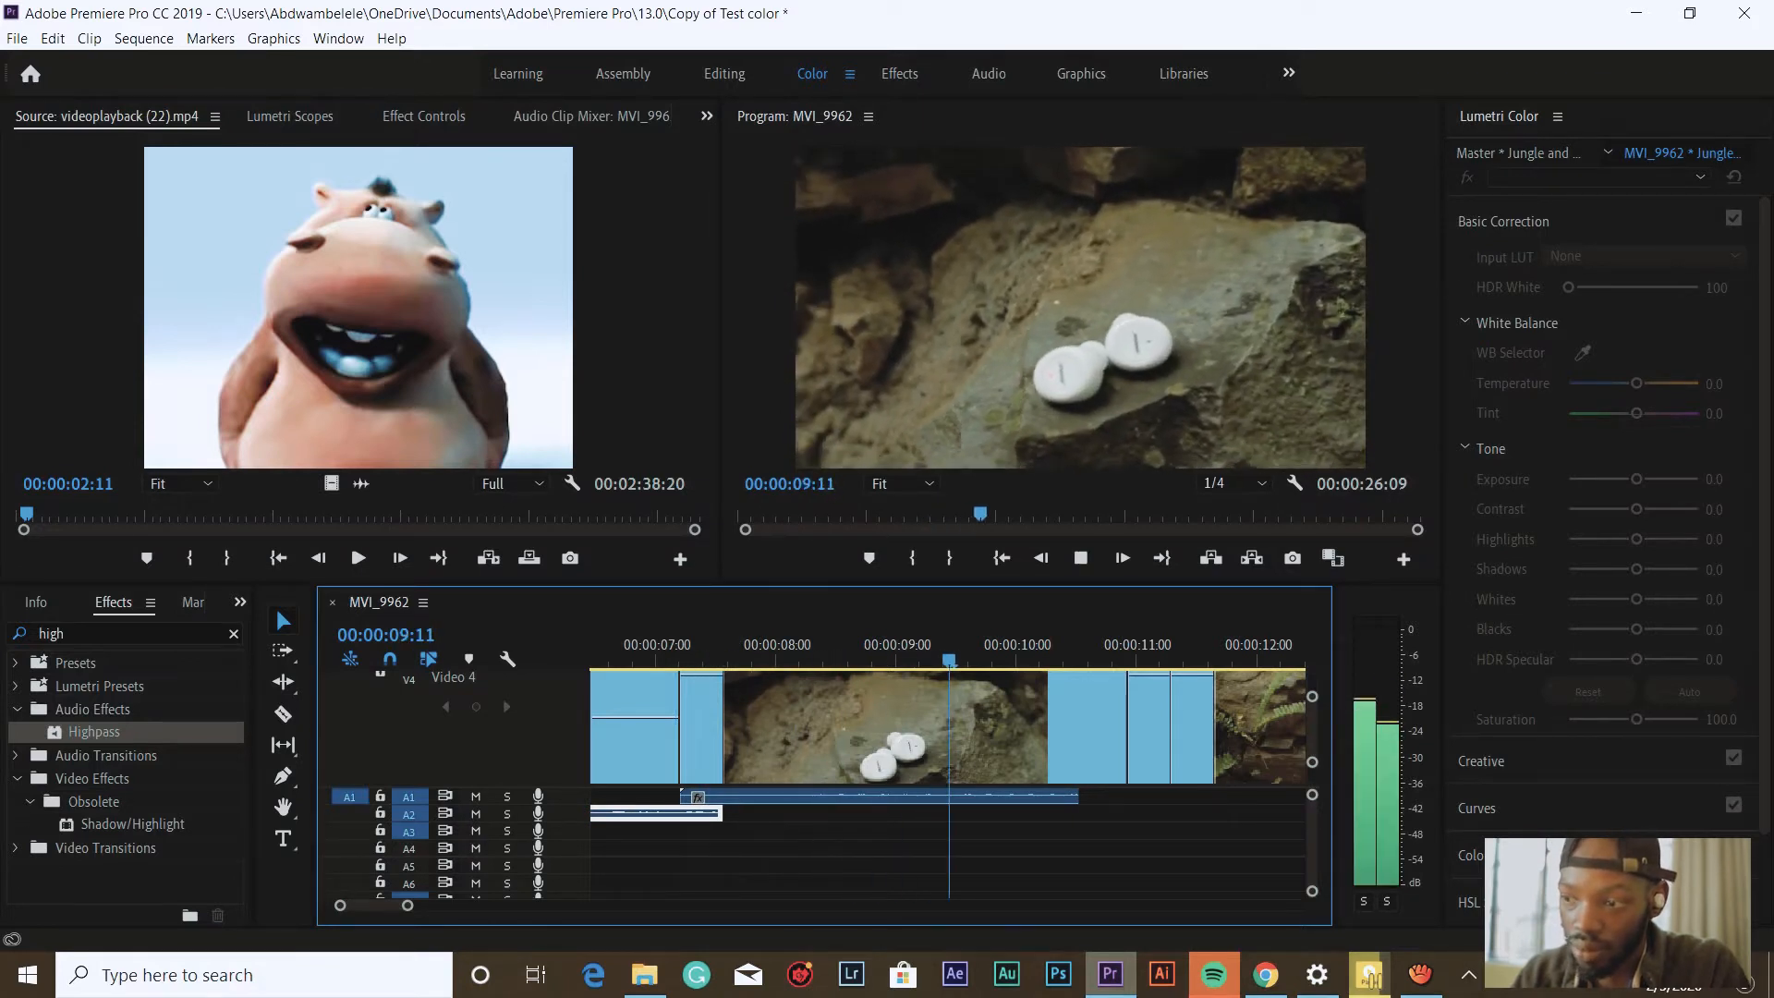
key("space")
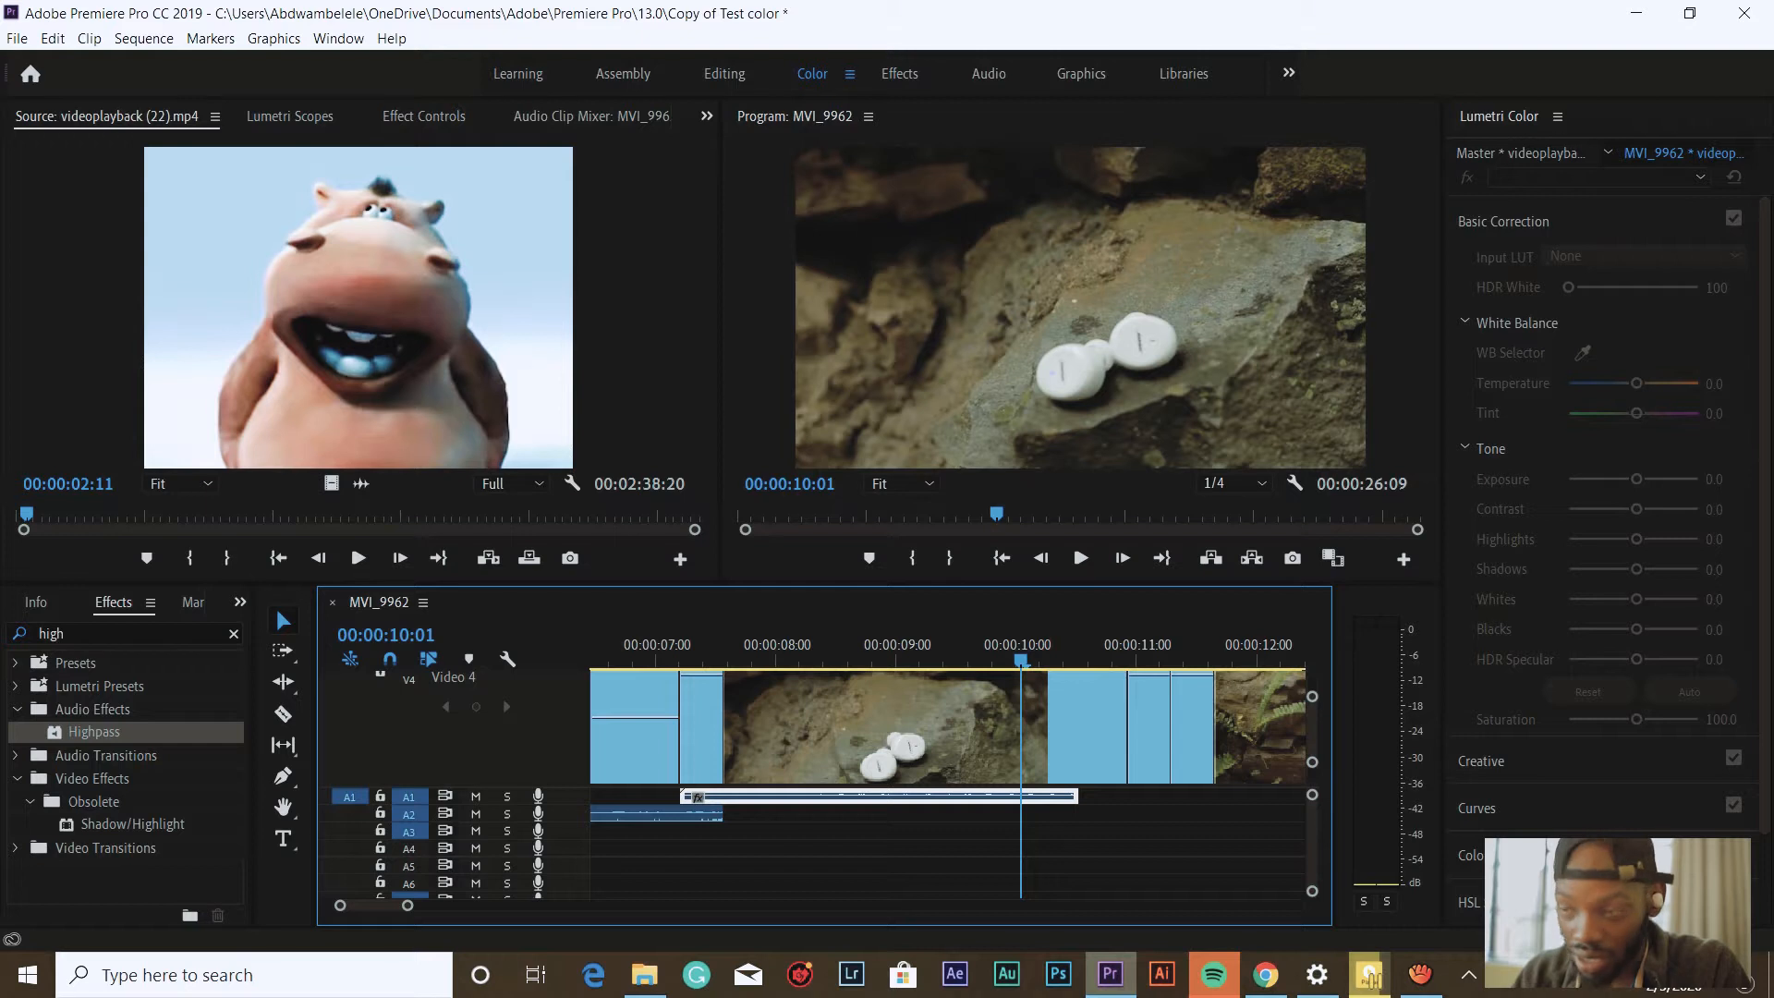
left_click_drag(362, 483, 730, 832)
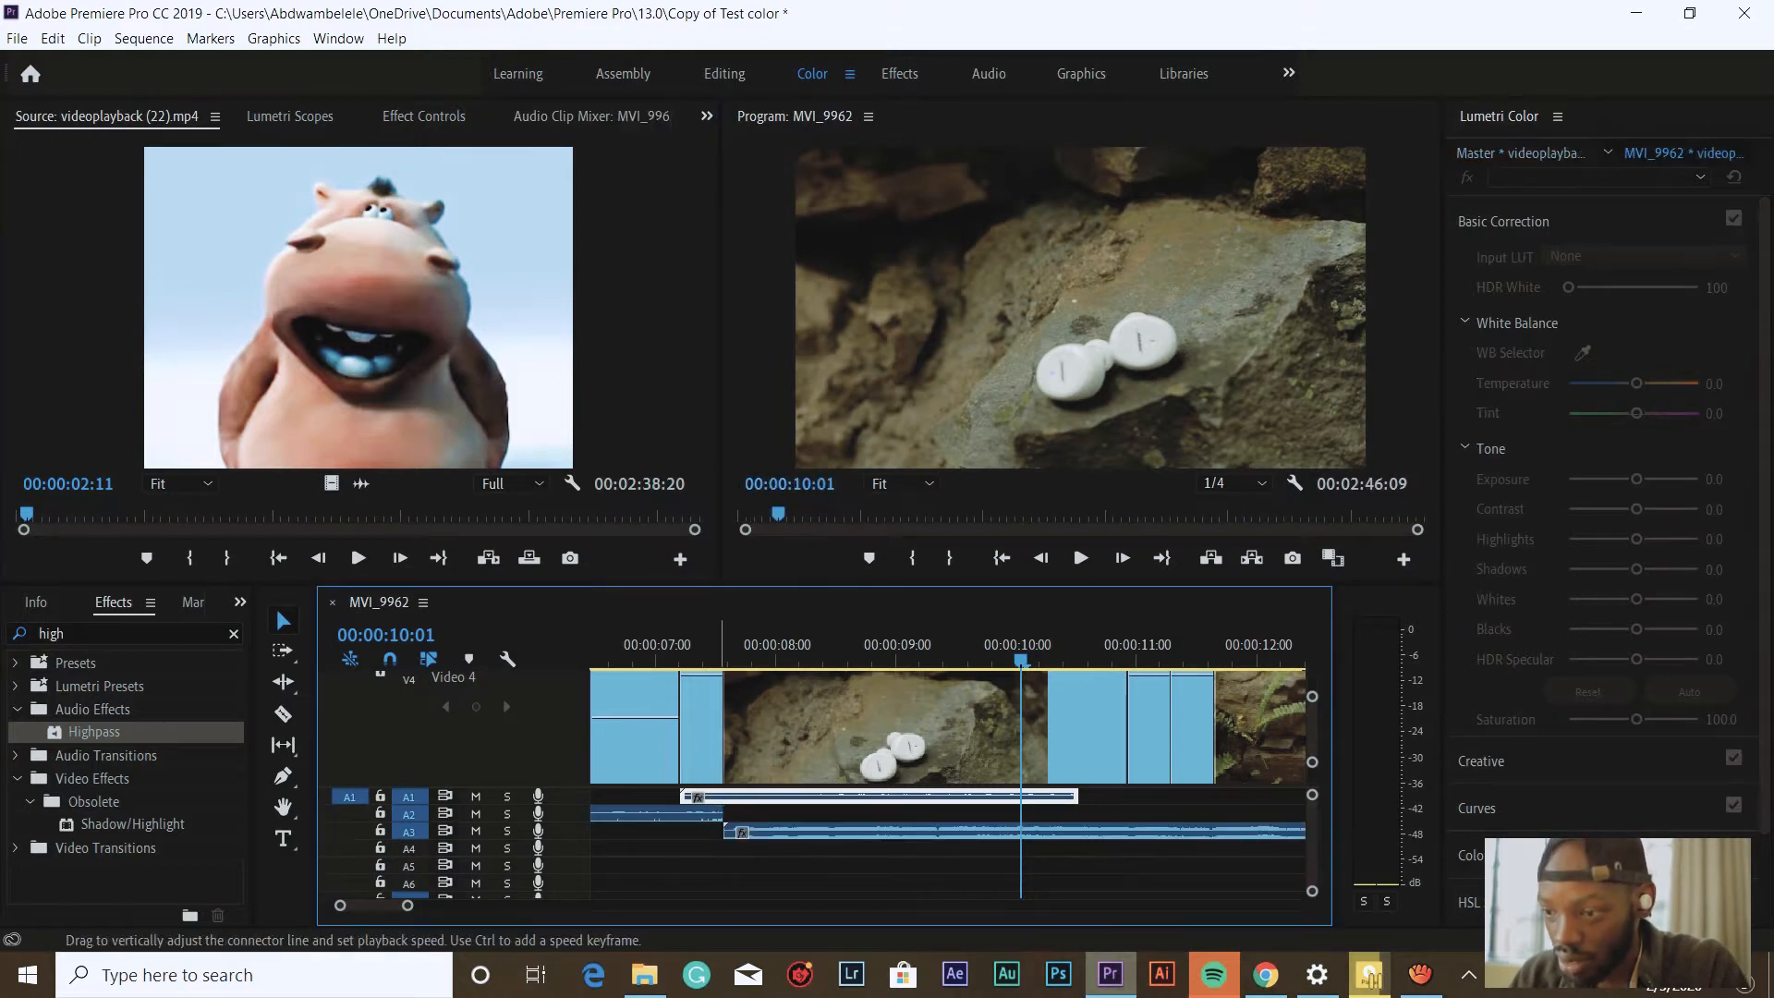
- Play the earbuds section and extend the end of the forest sound clip on A1 to the cut just after 00:00:11:00
left_click(713, 647)
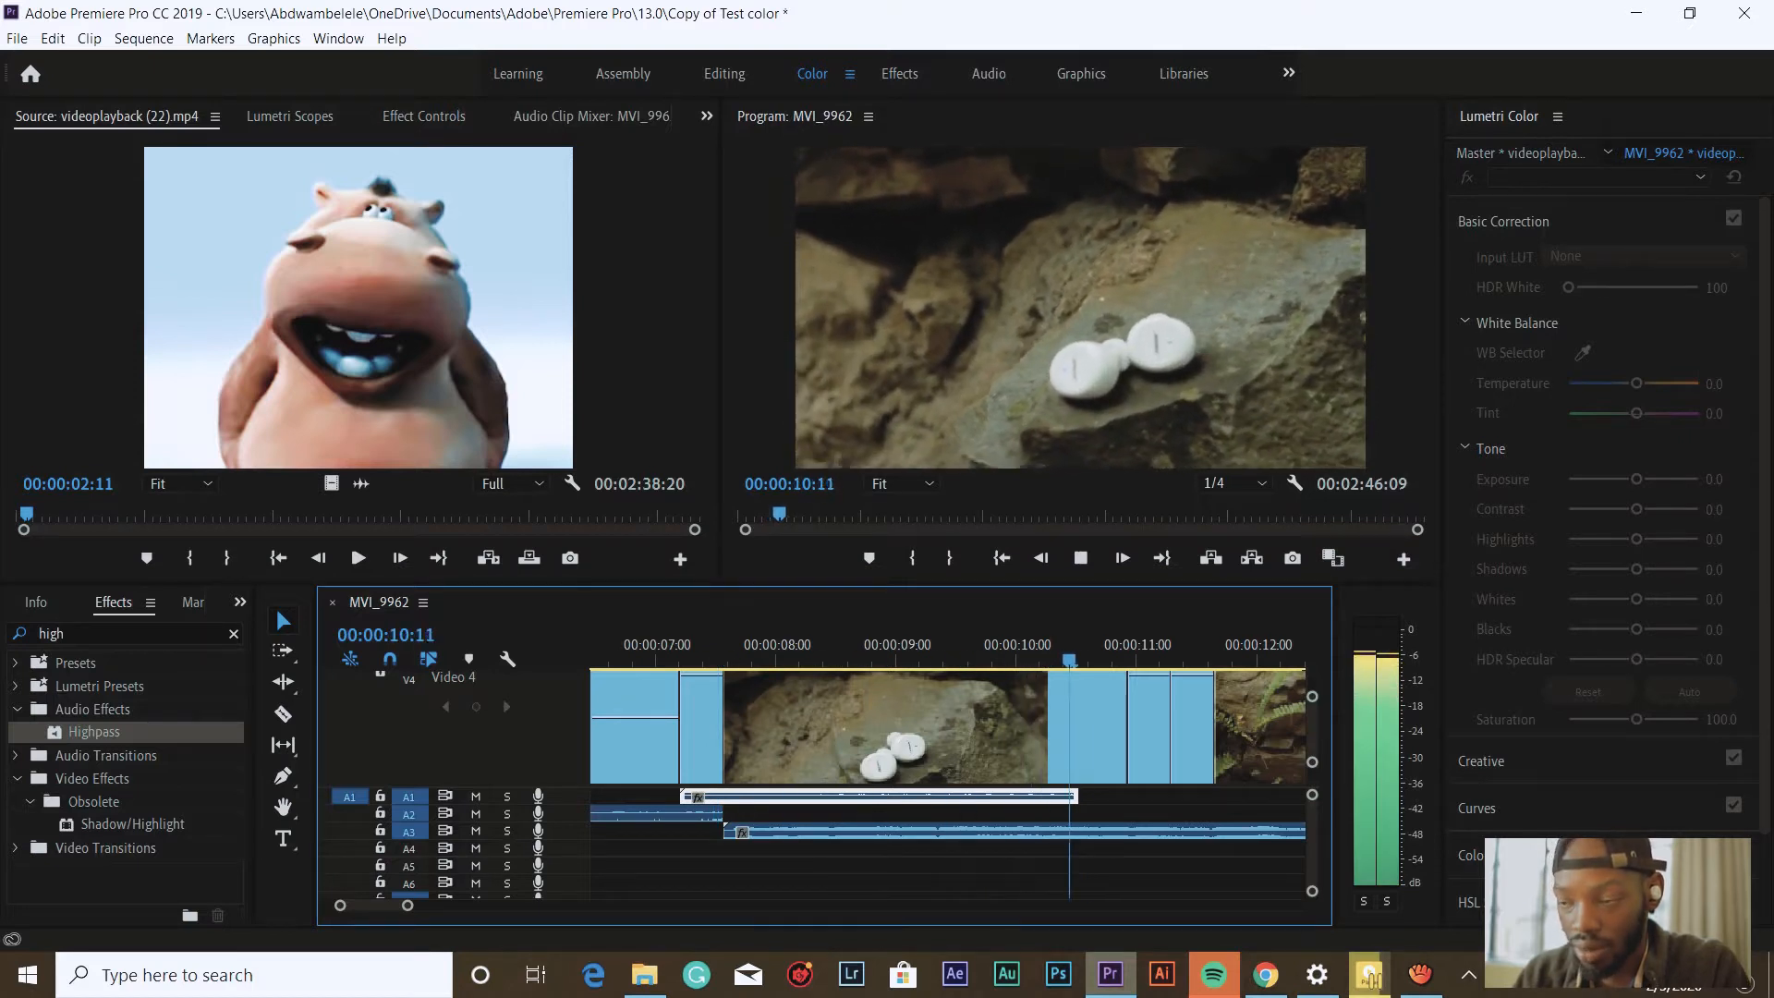
key("space")
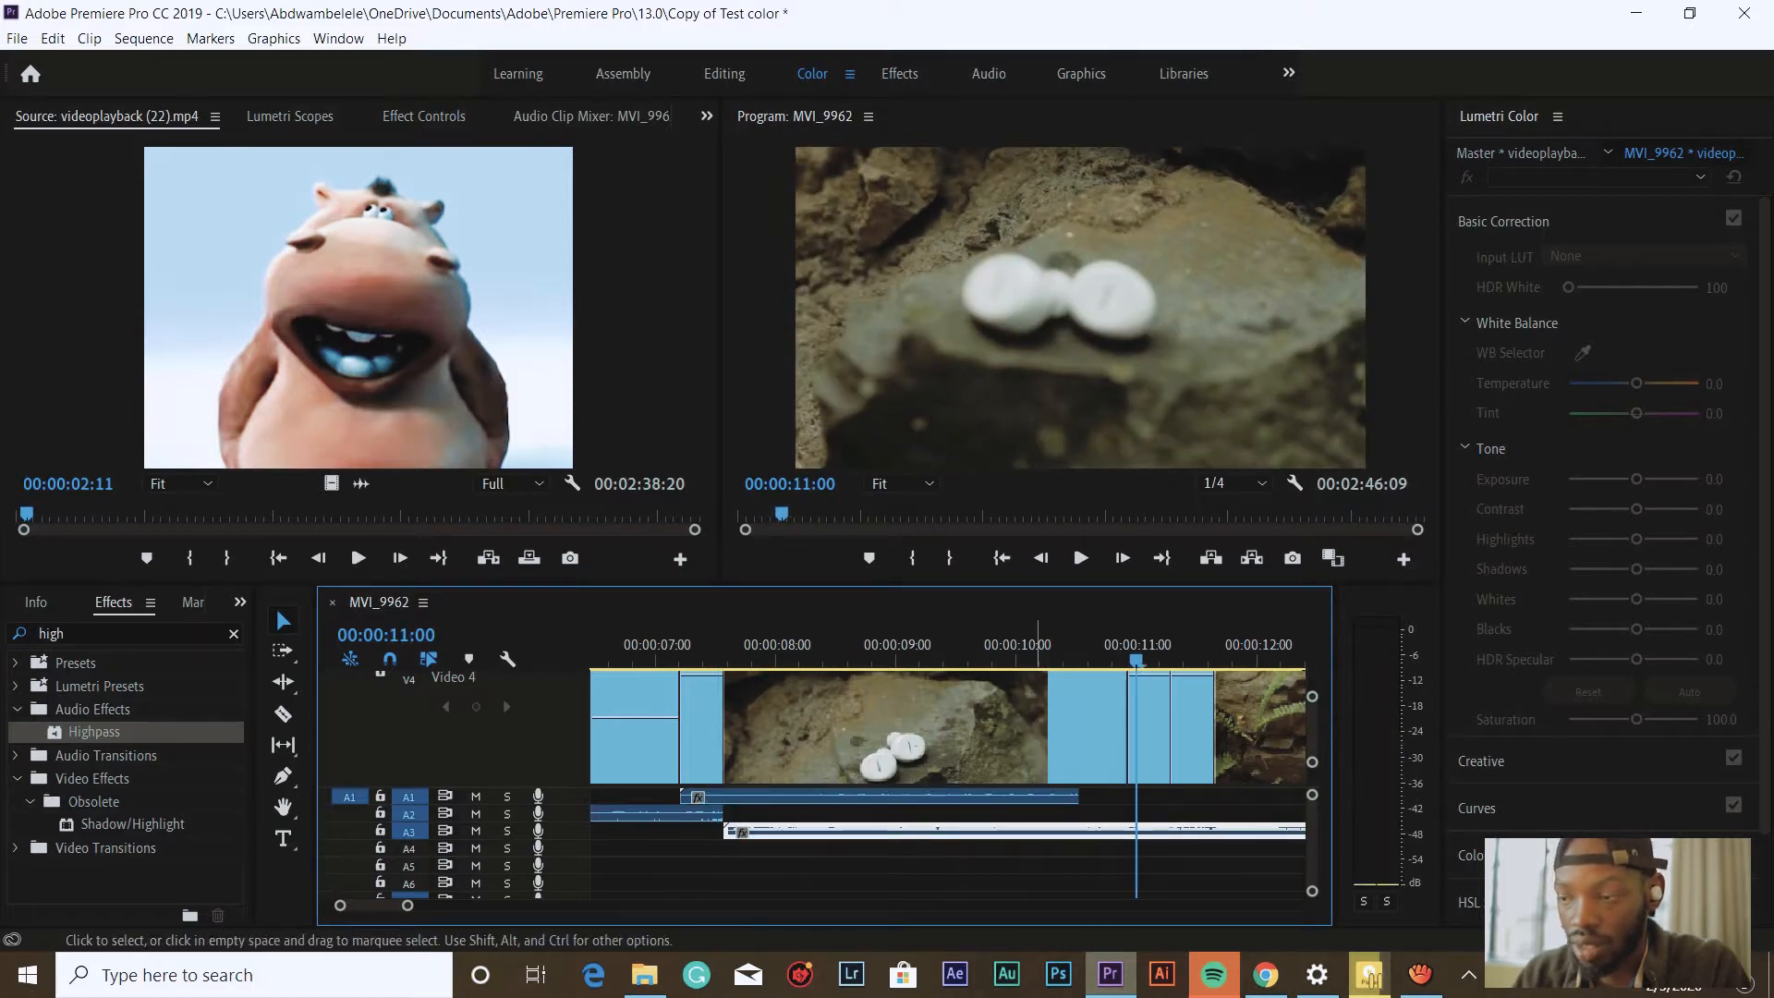
left_click_drag(1076, 796, 1170, 796)
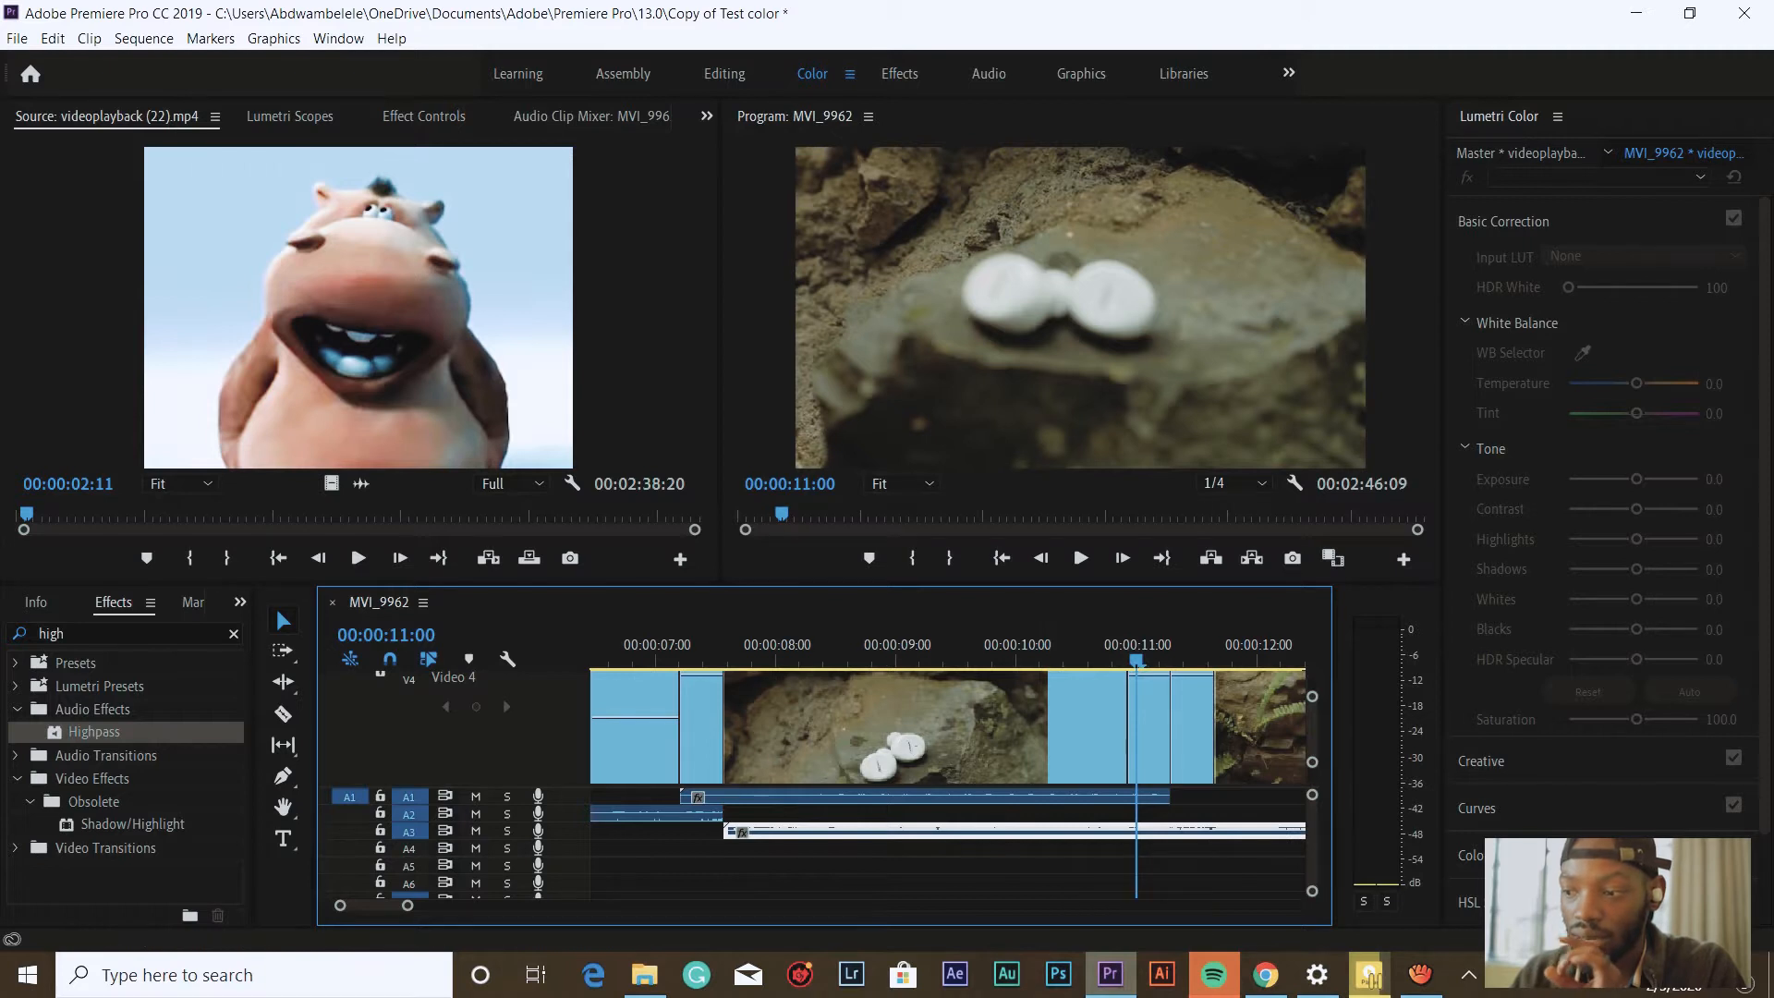
- Paste the copied Parametric Equalizer and Highpass effects onto the videoplayback (22) clip on A3 and play the result from 00:00:07:02
key("shift+5")
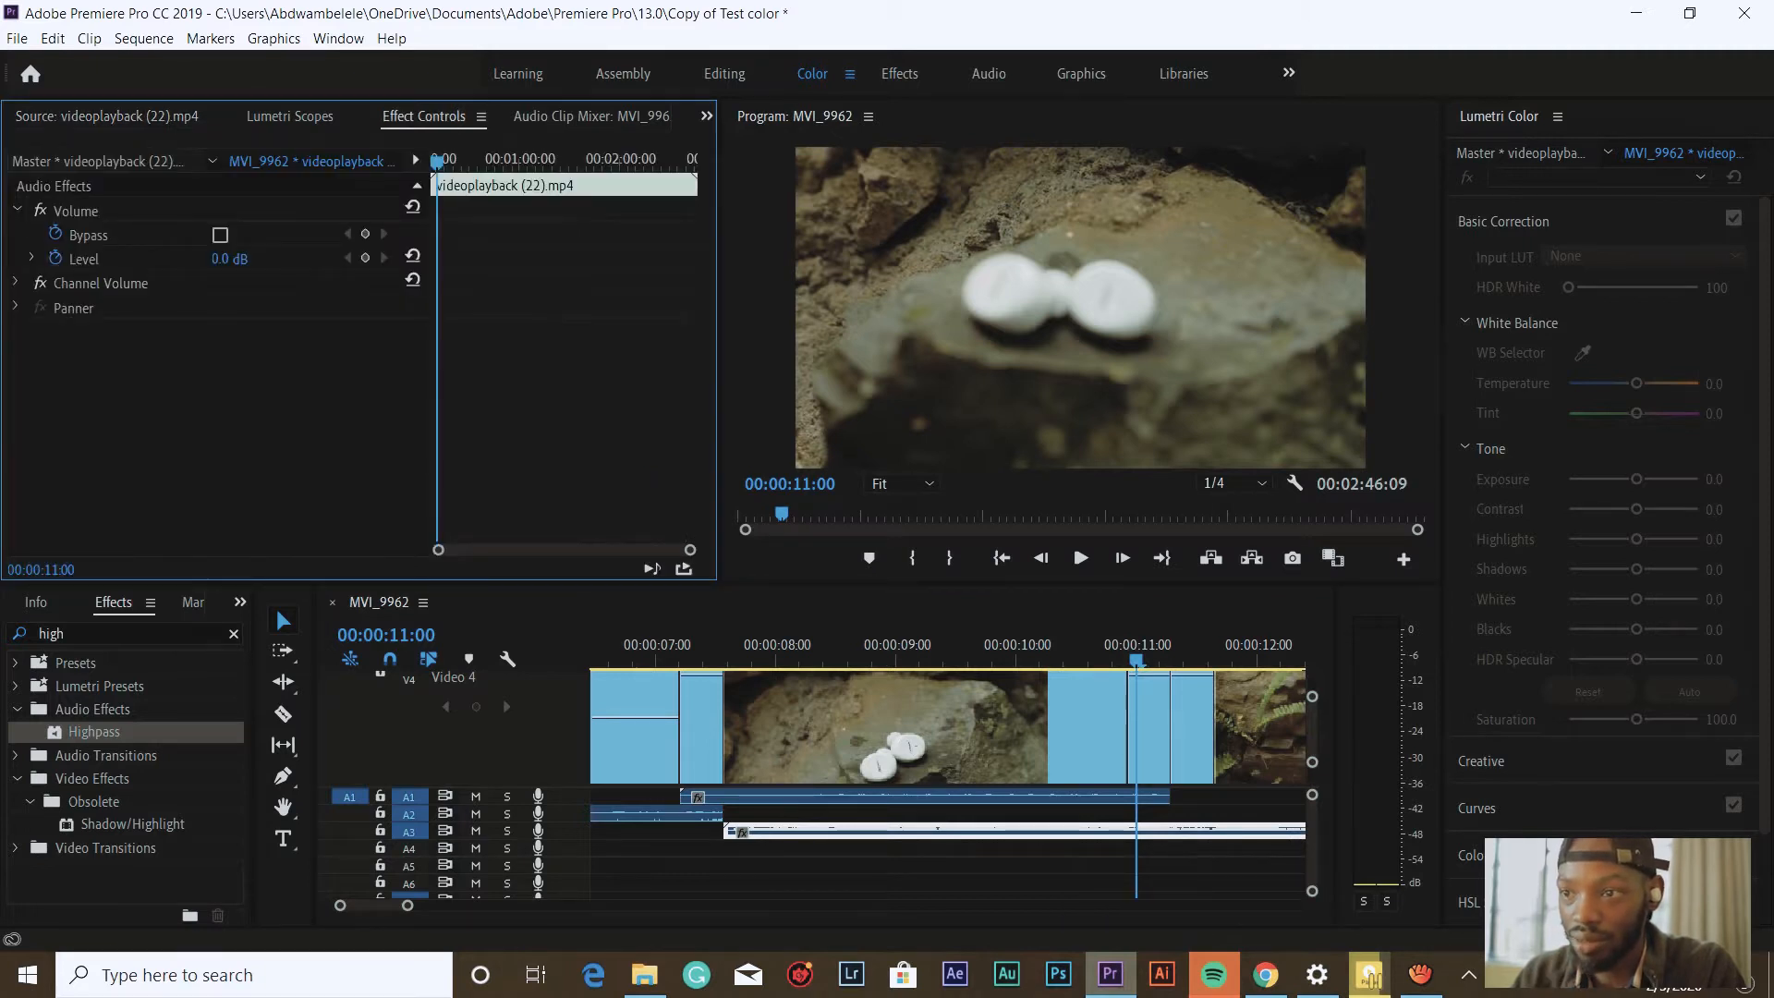
key("ctrl+v")
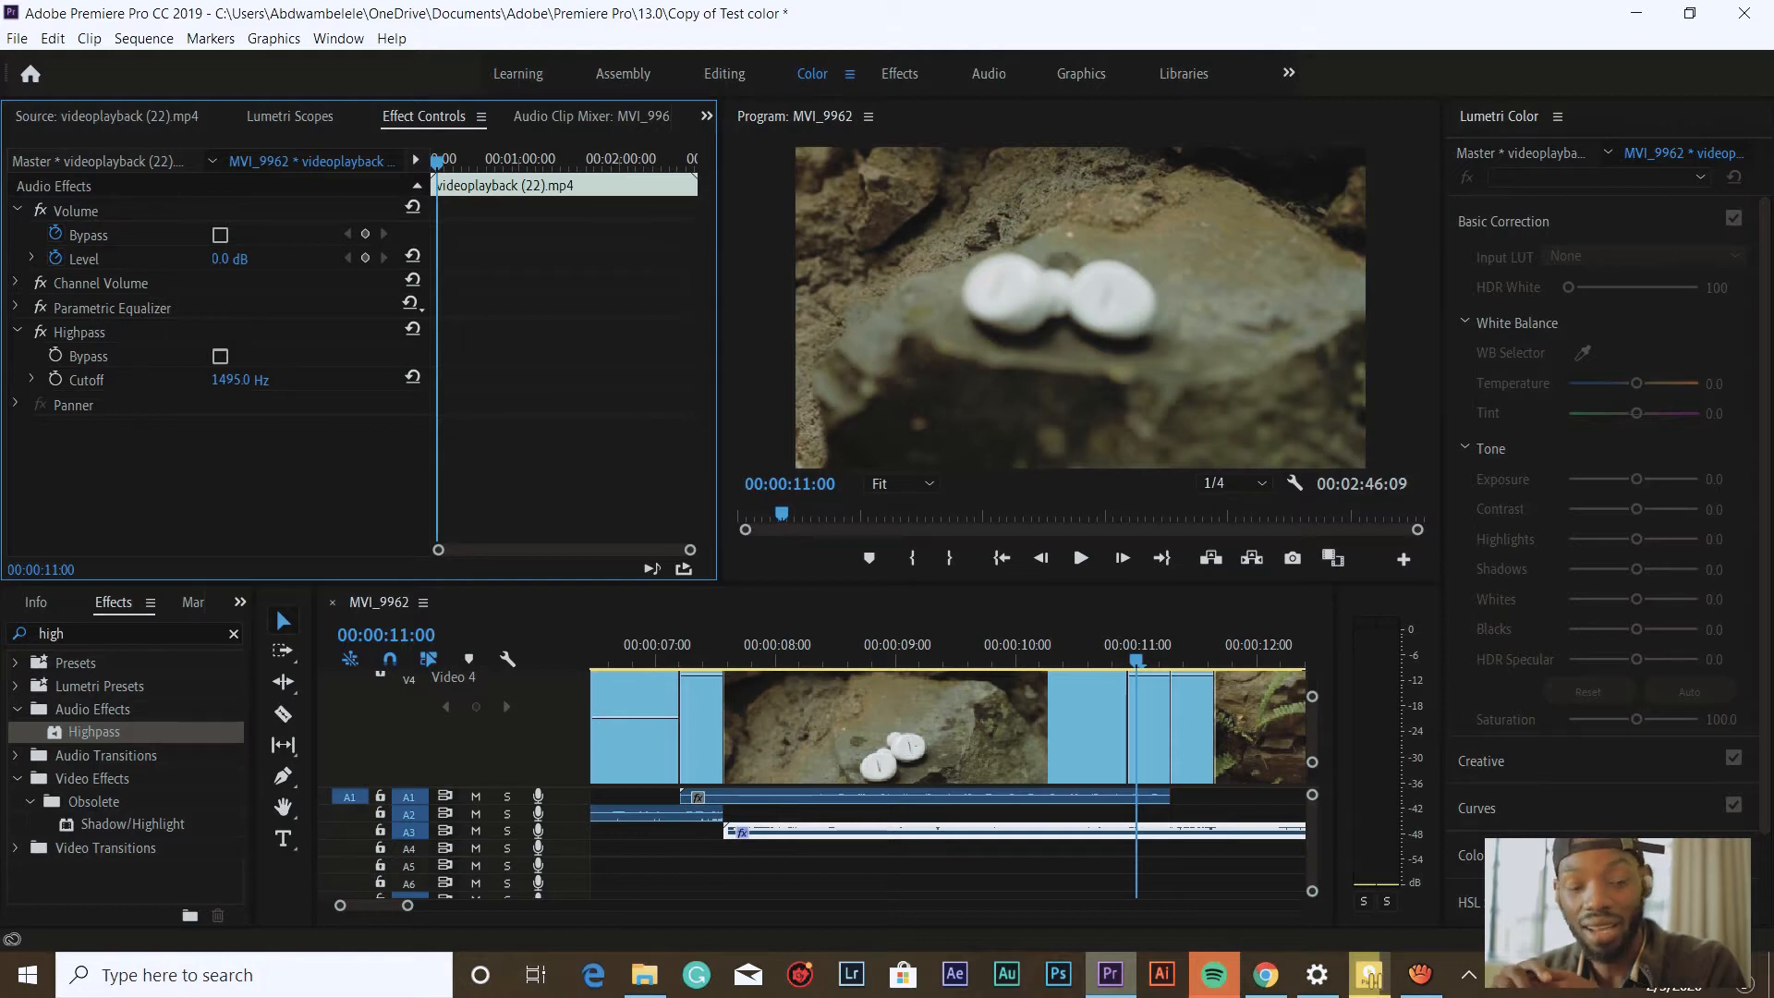
left_click(664, 638)
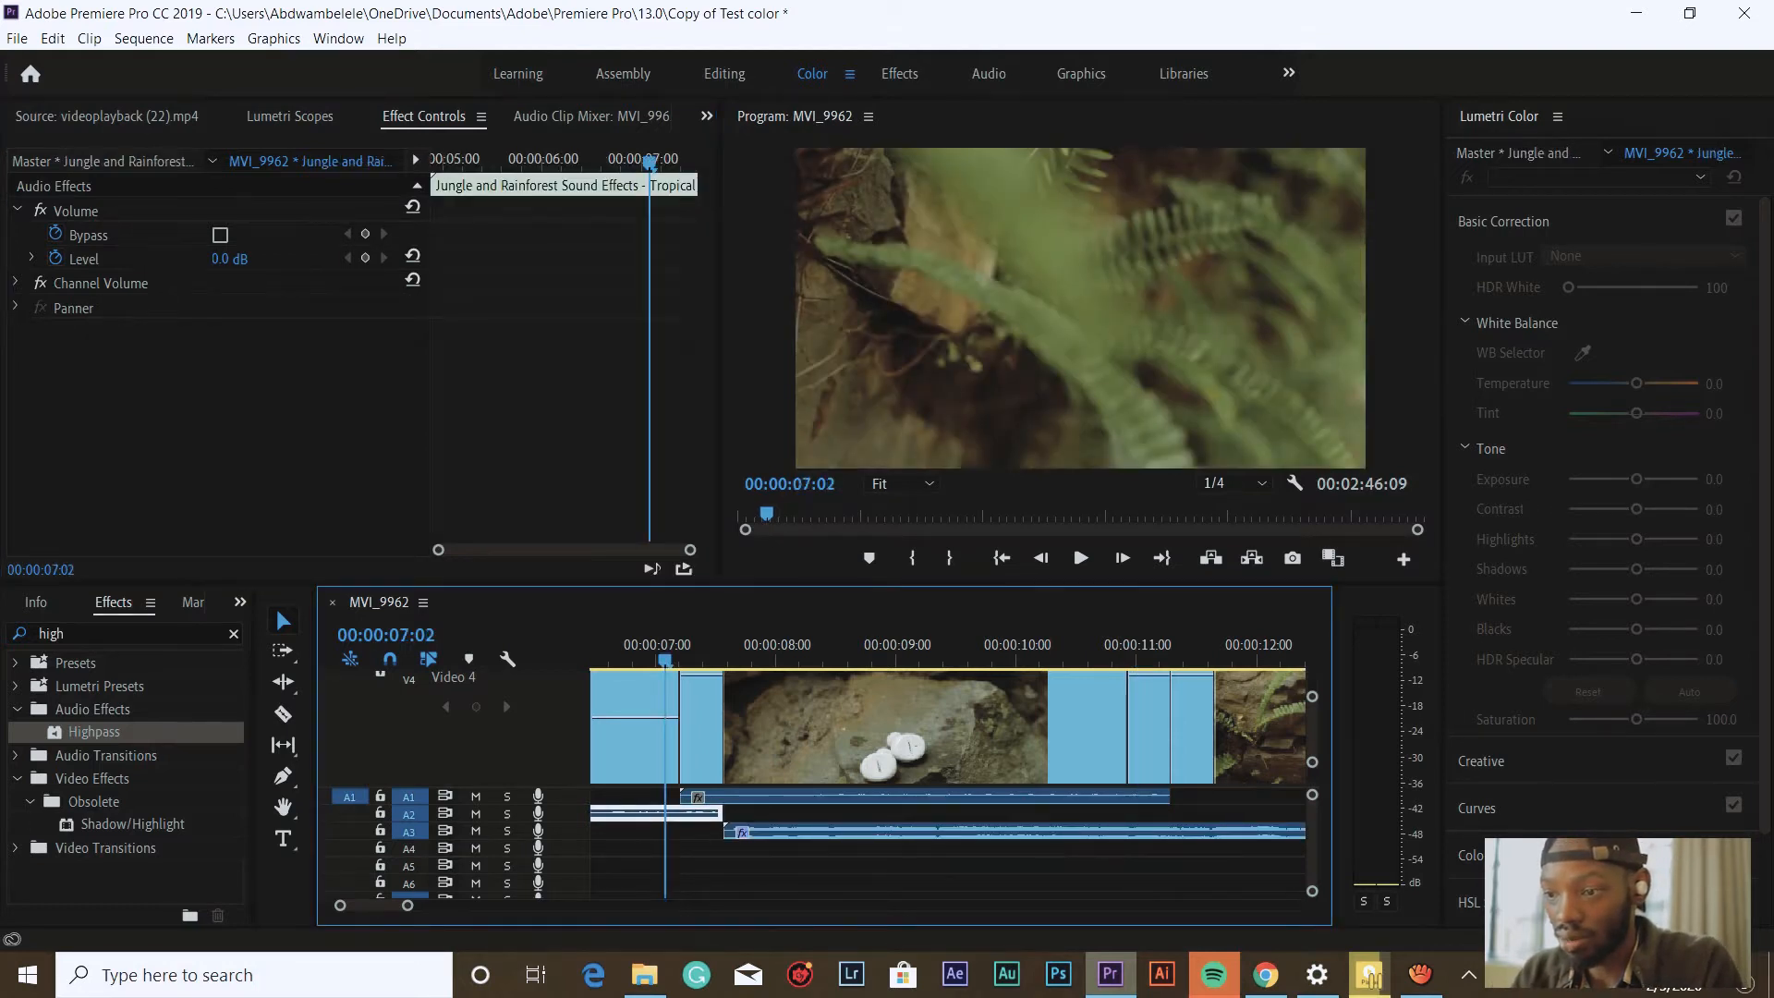
key("space")
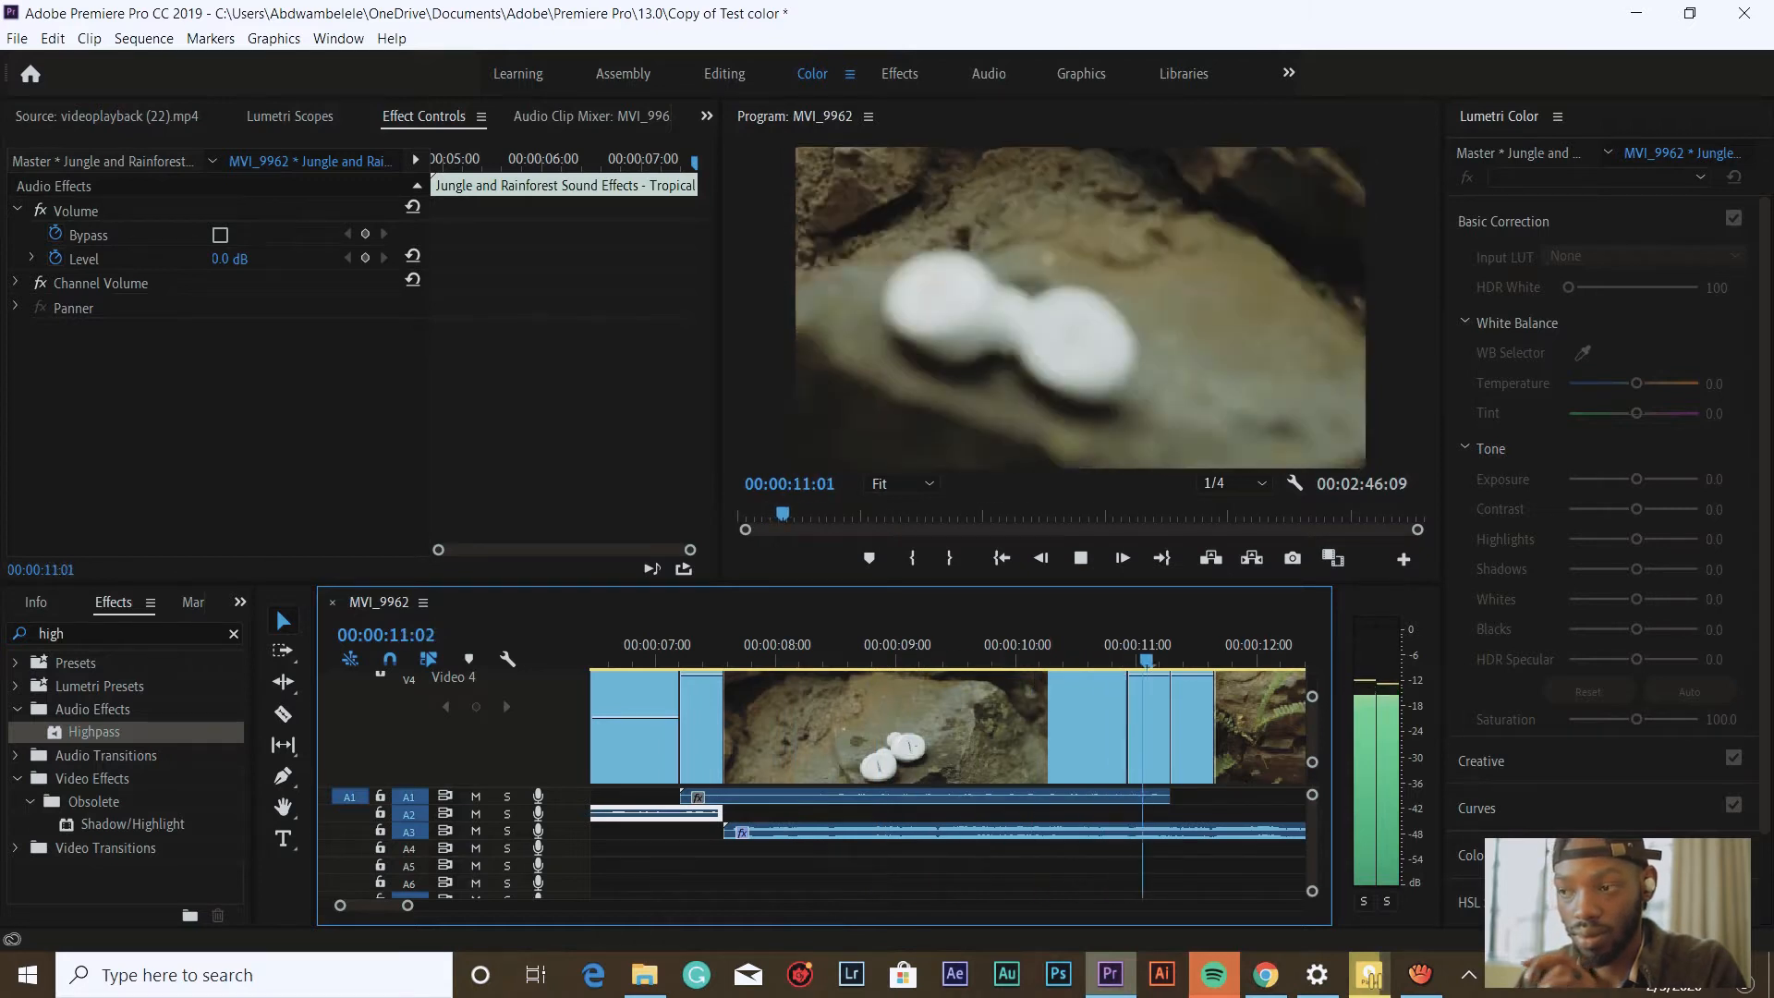
key("space")
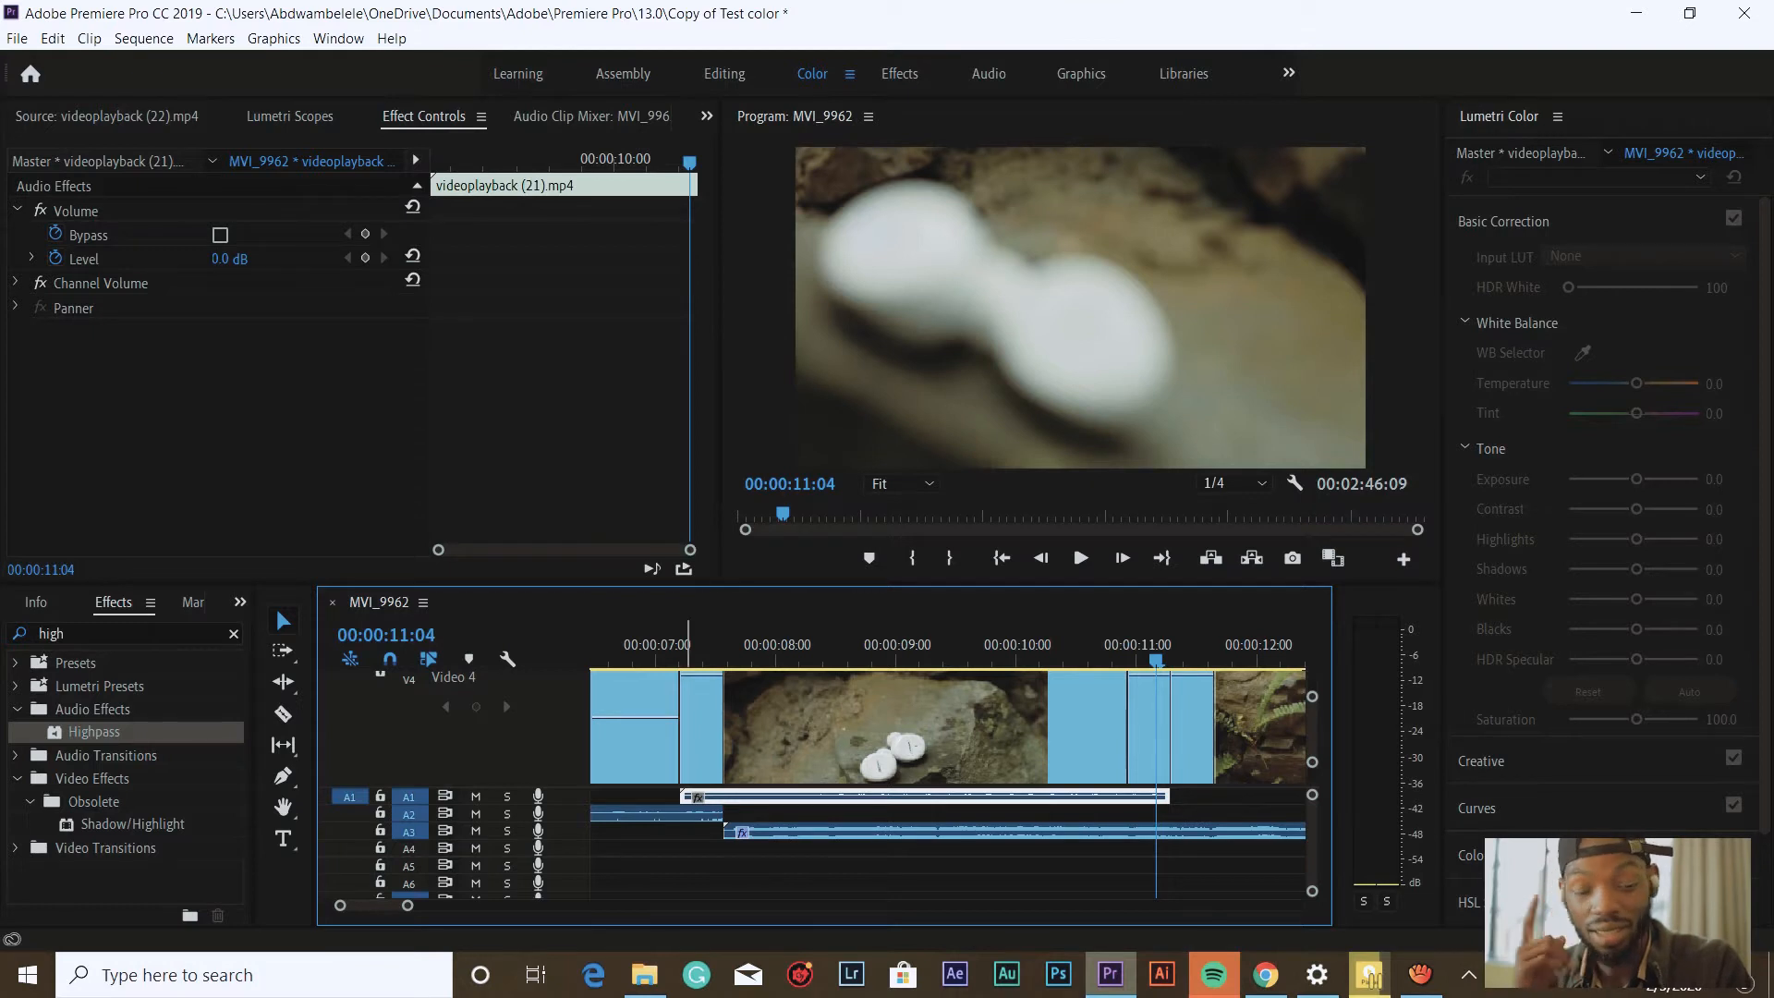
- Split the videoplayback (22) audio on A3 at 00:00:13:10, where the tree trunk shot starts, and delete the part after the cut
key("space")
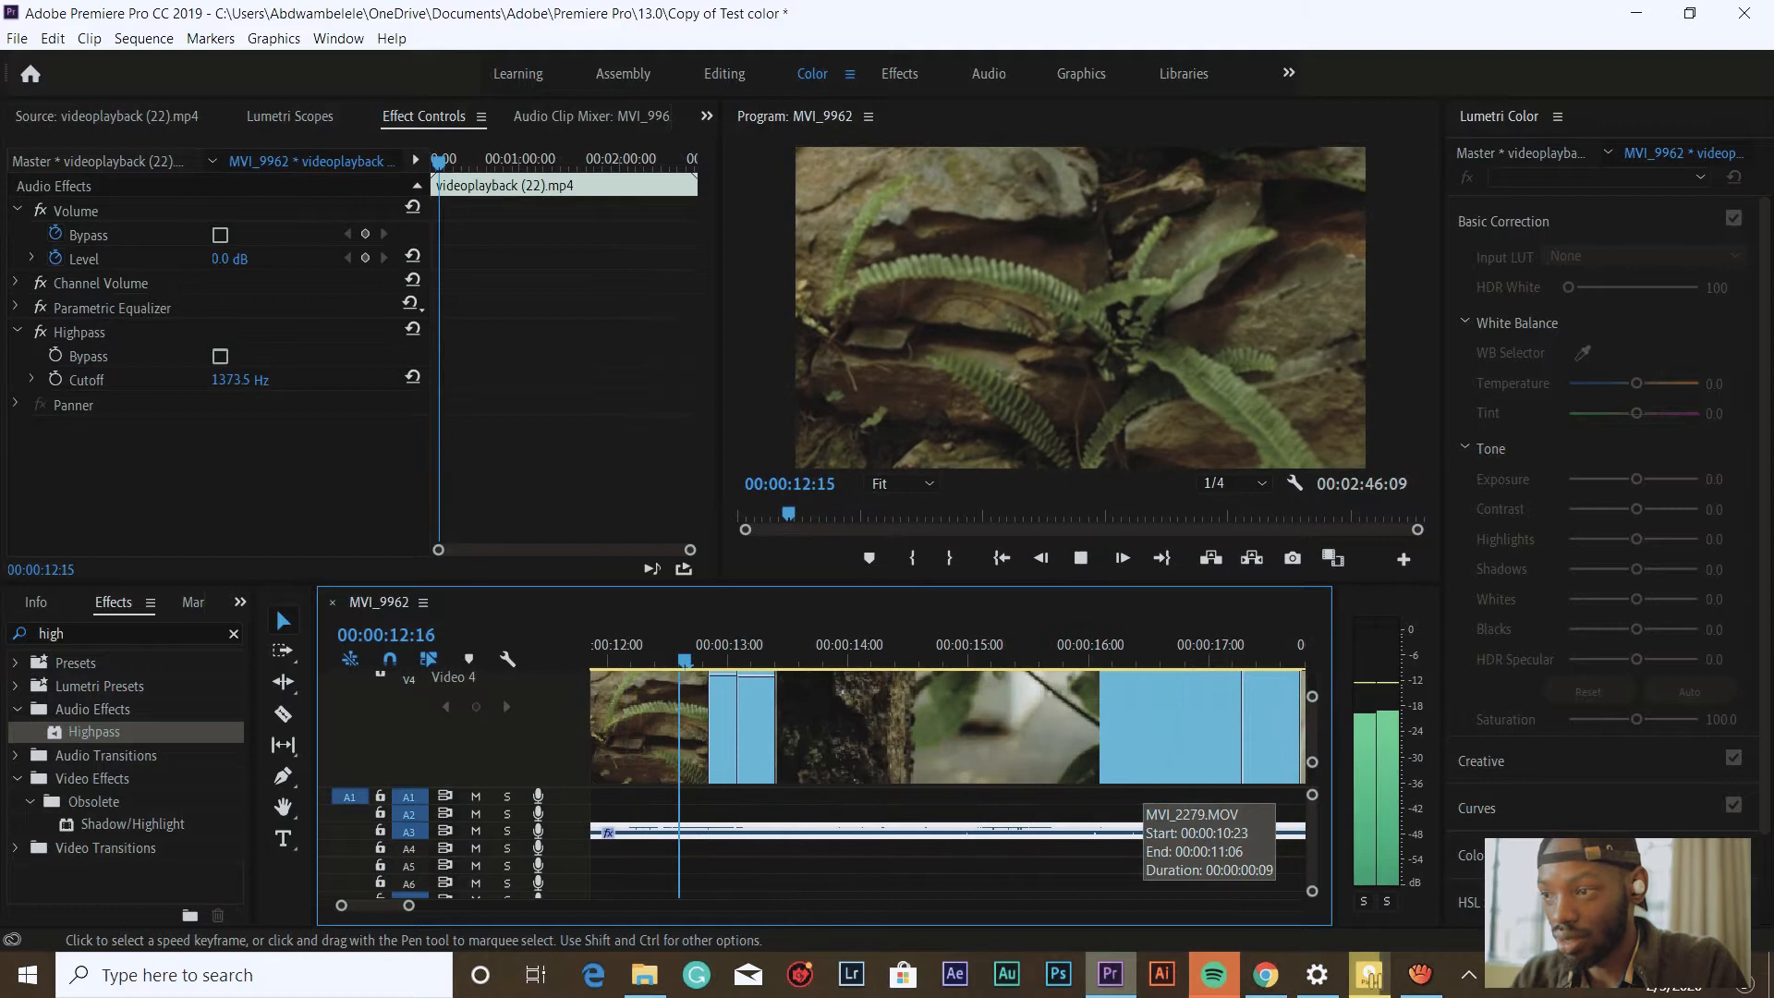
key("space")
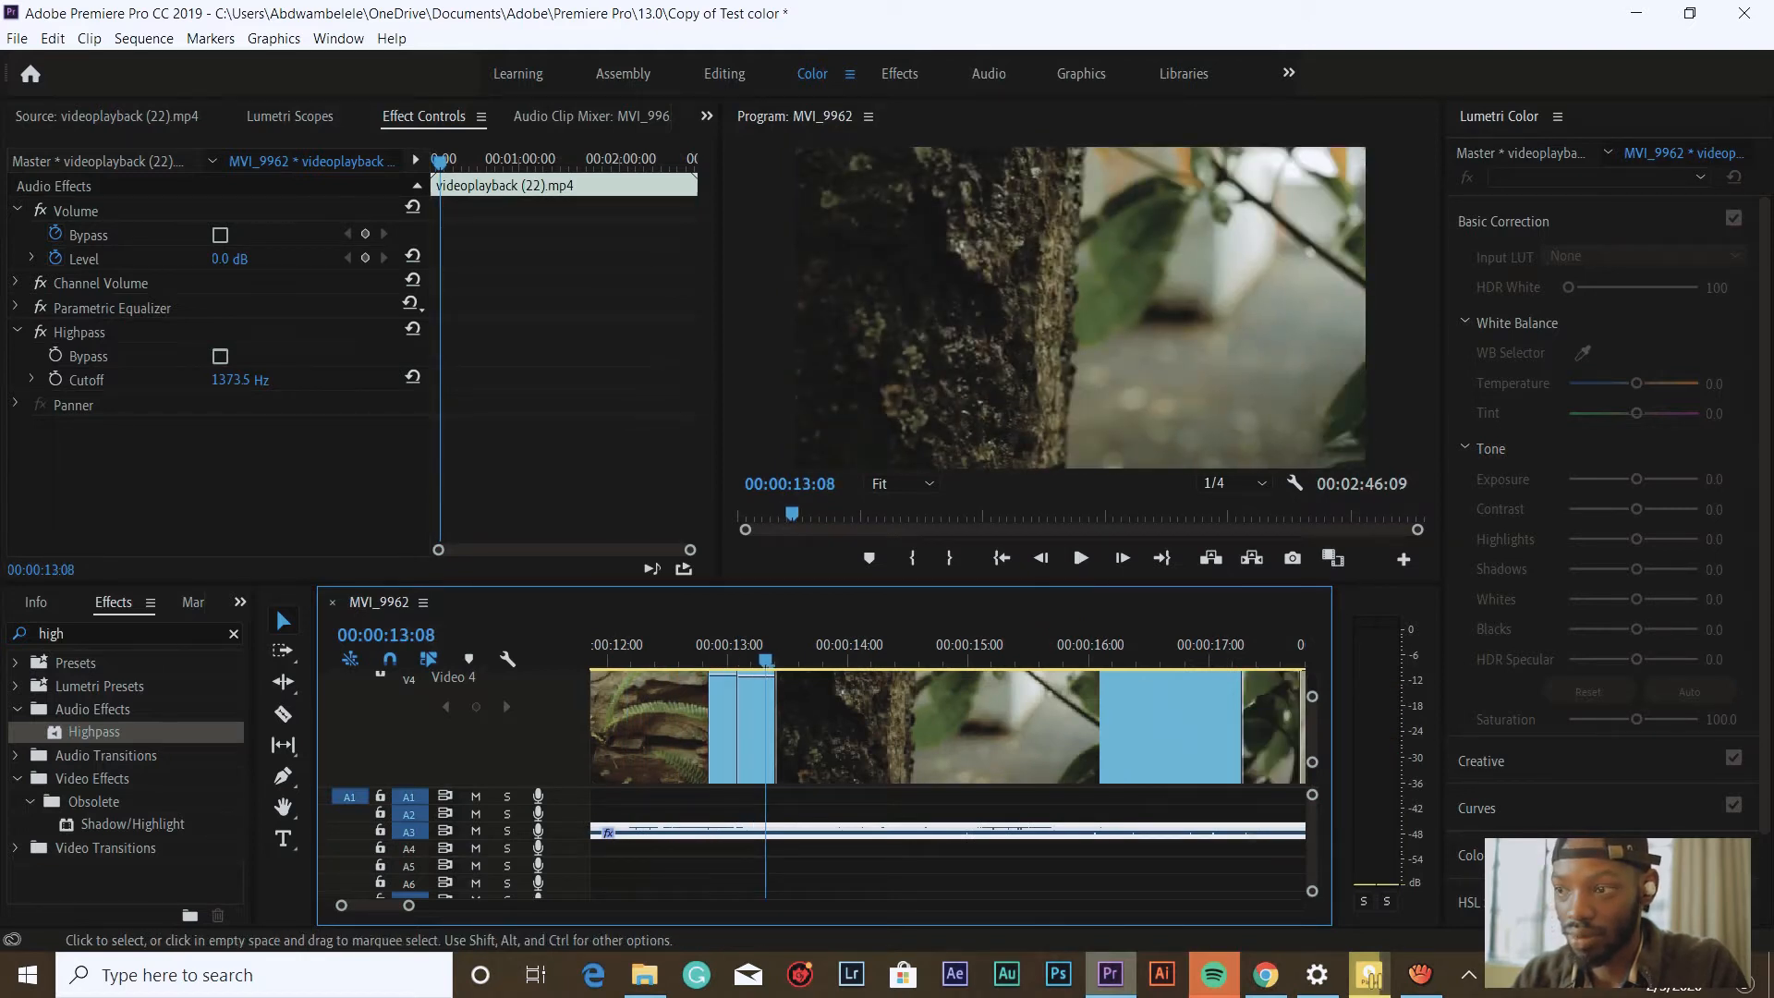
key("Right")
key("Right")
key("Right")
key("Right")
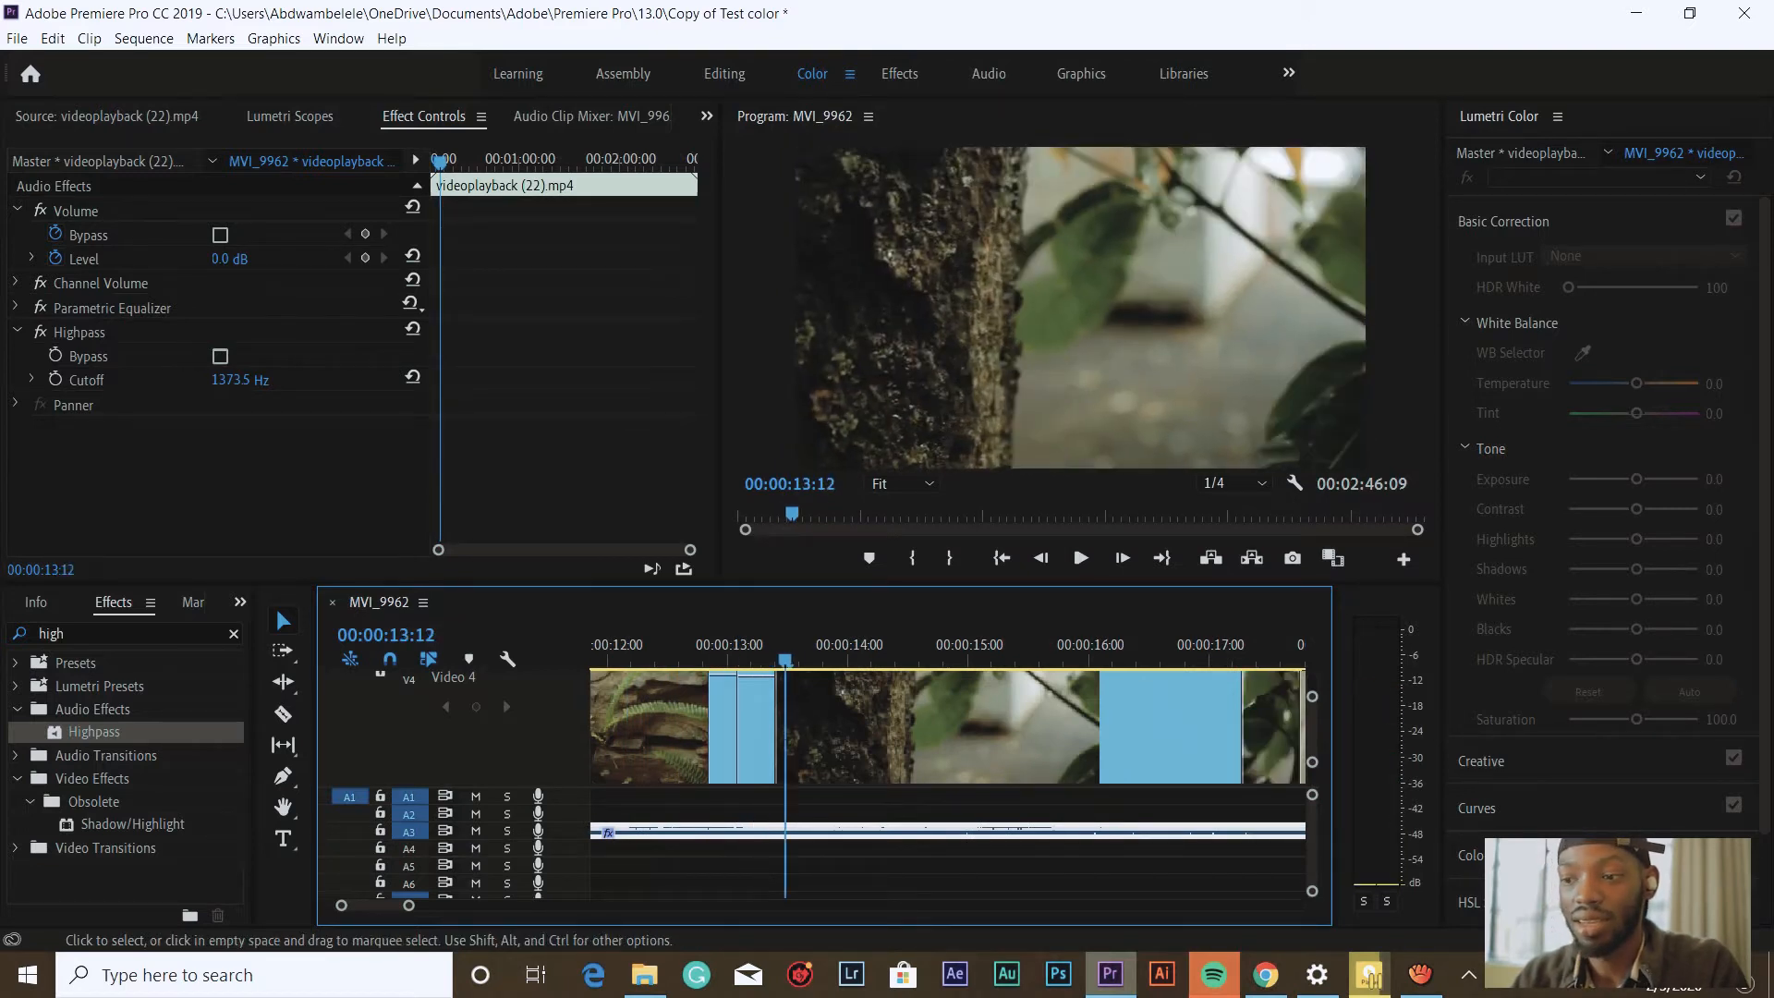
key("Left")
key("Left")
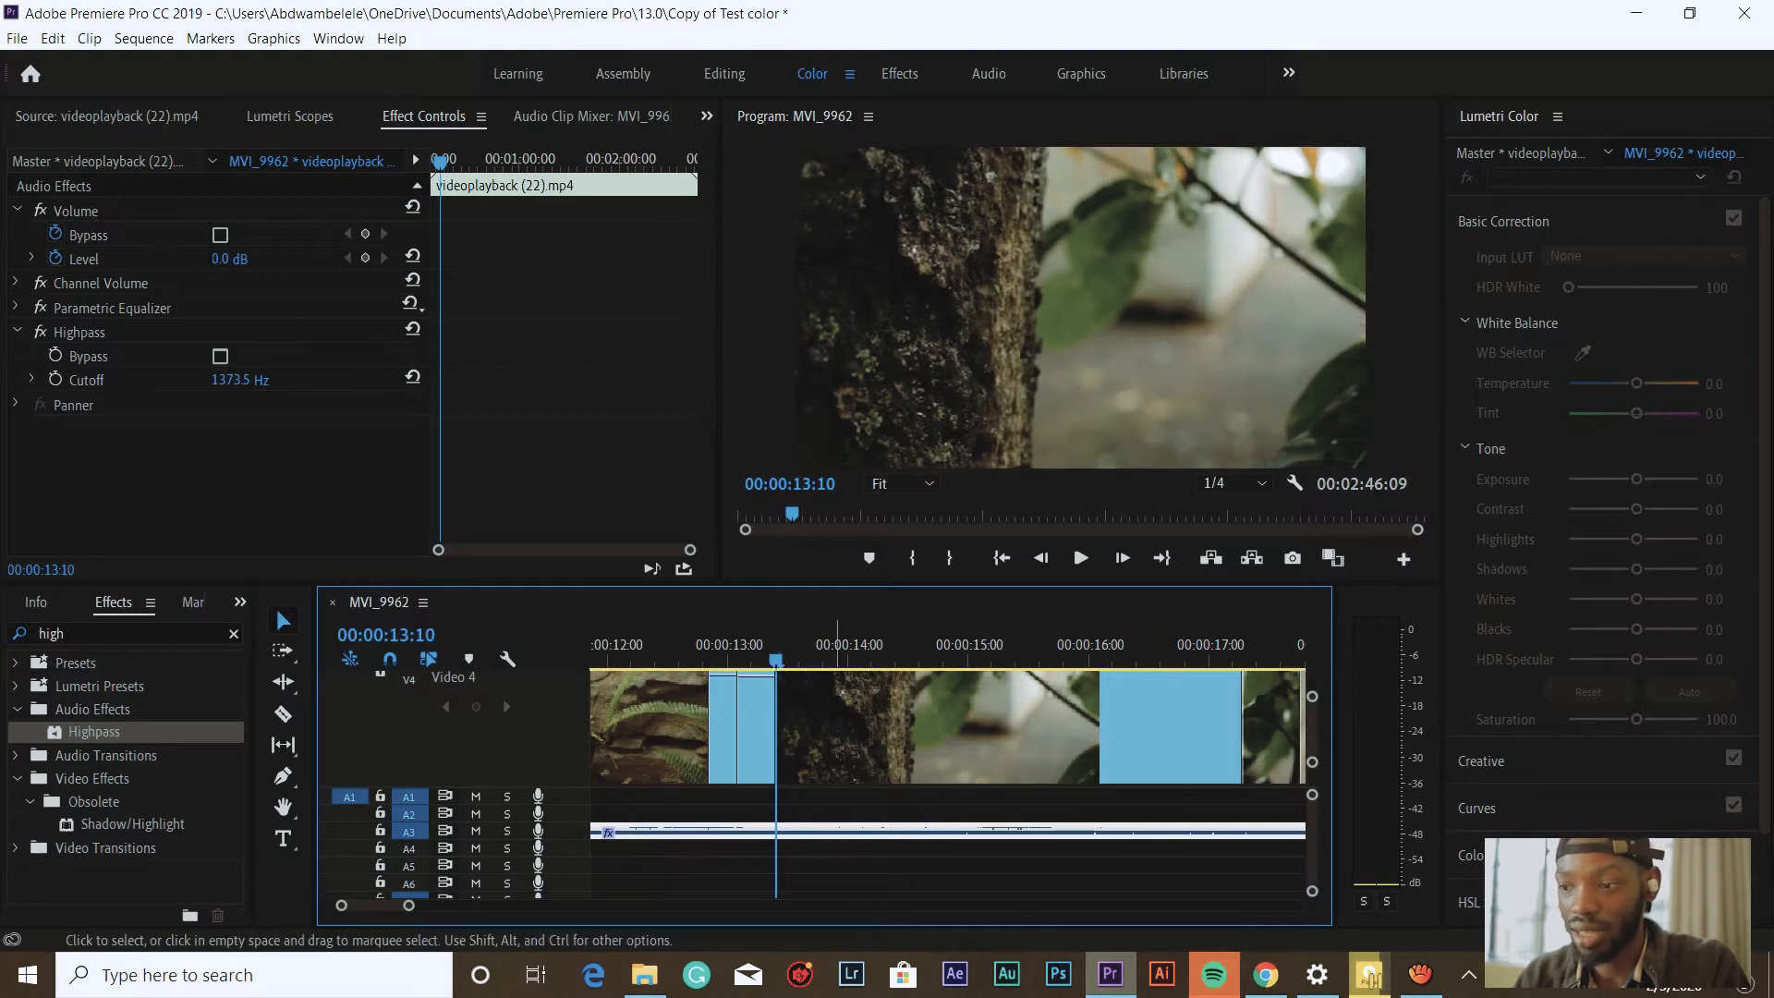
key("ctrl+k")
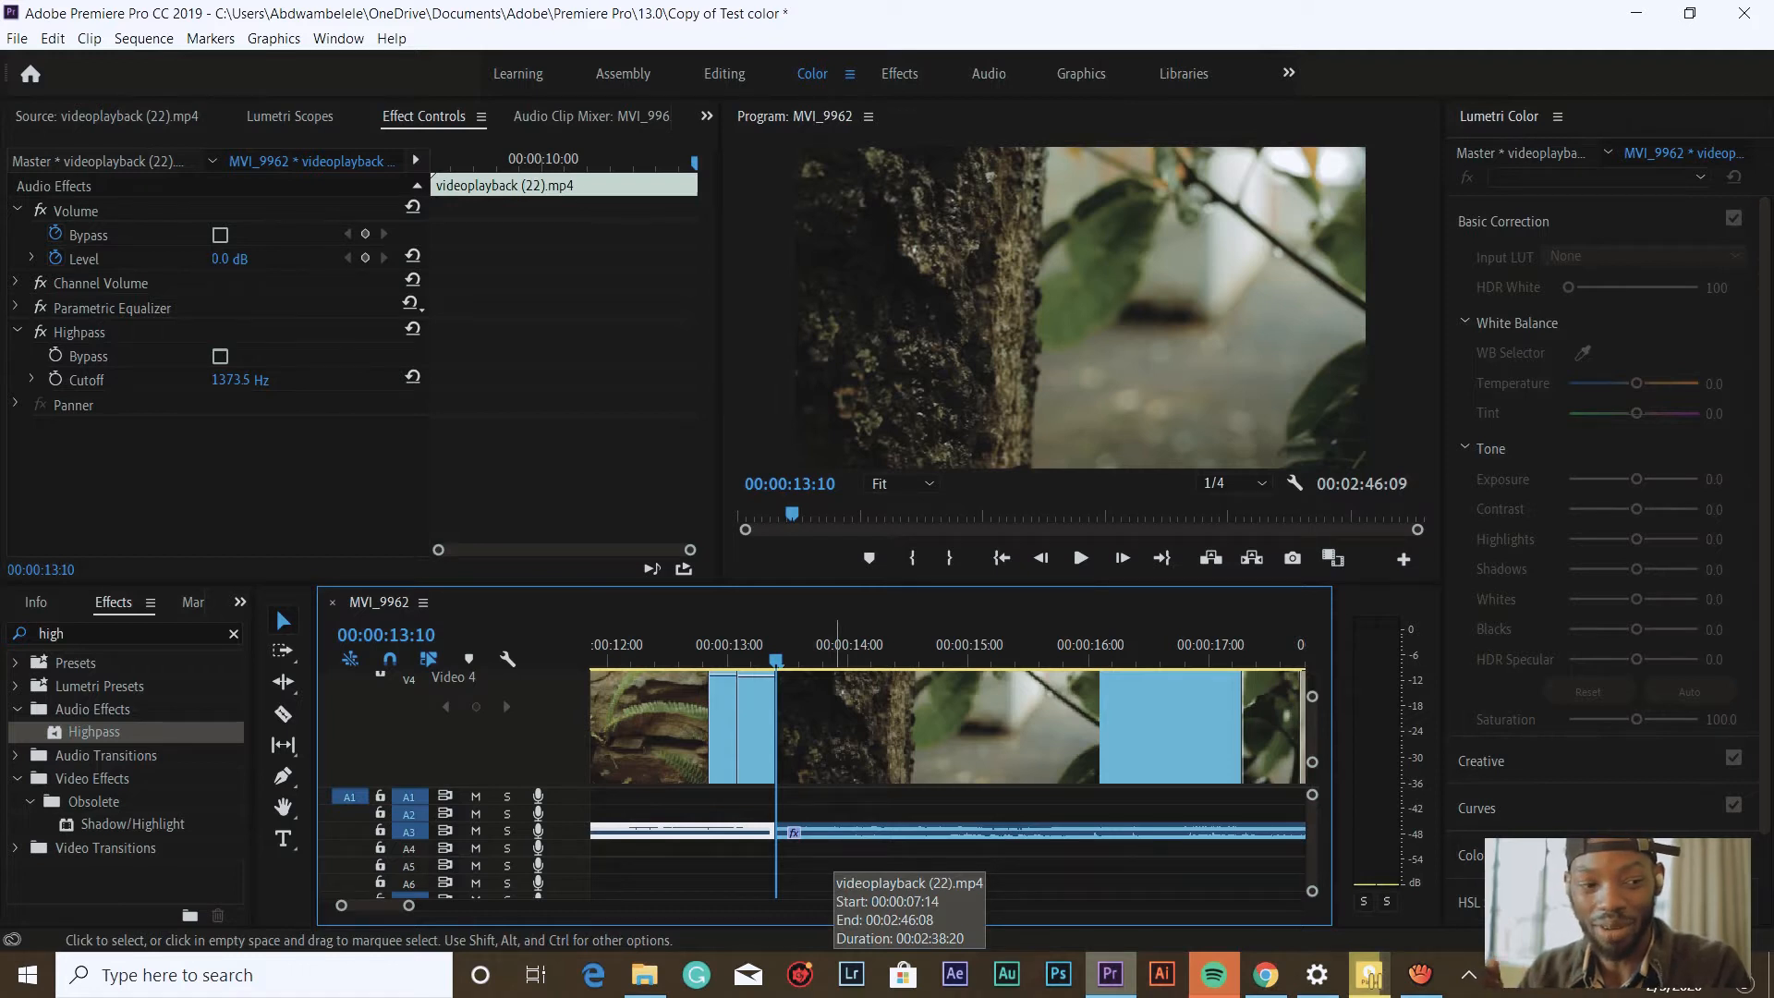
left_click(839, 831)
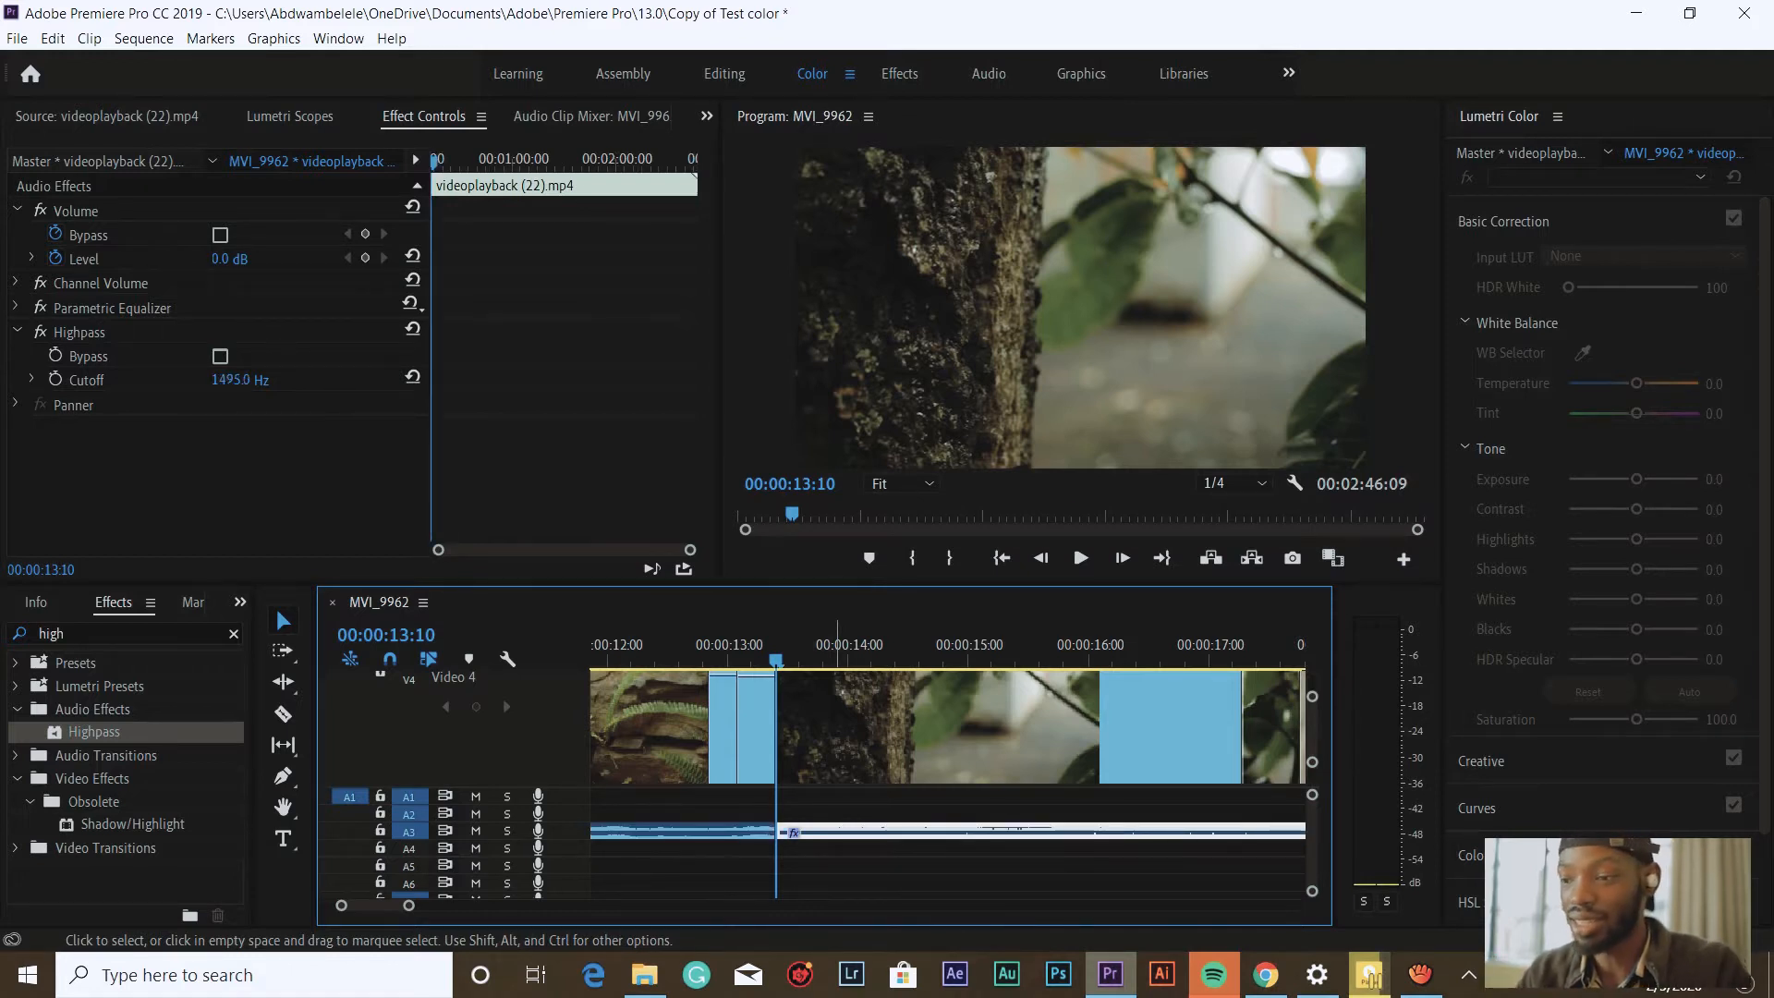
left_click(838, 860)
- Load videoplayback (23).mp4 from the Downloads folder as the source clip and listen to its rain sound
left_click(645, 974)
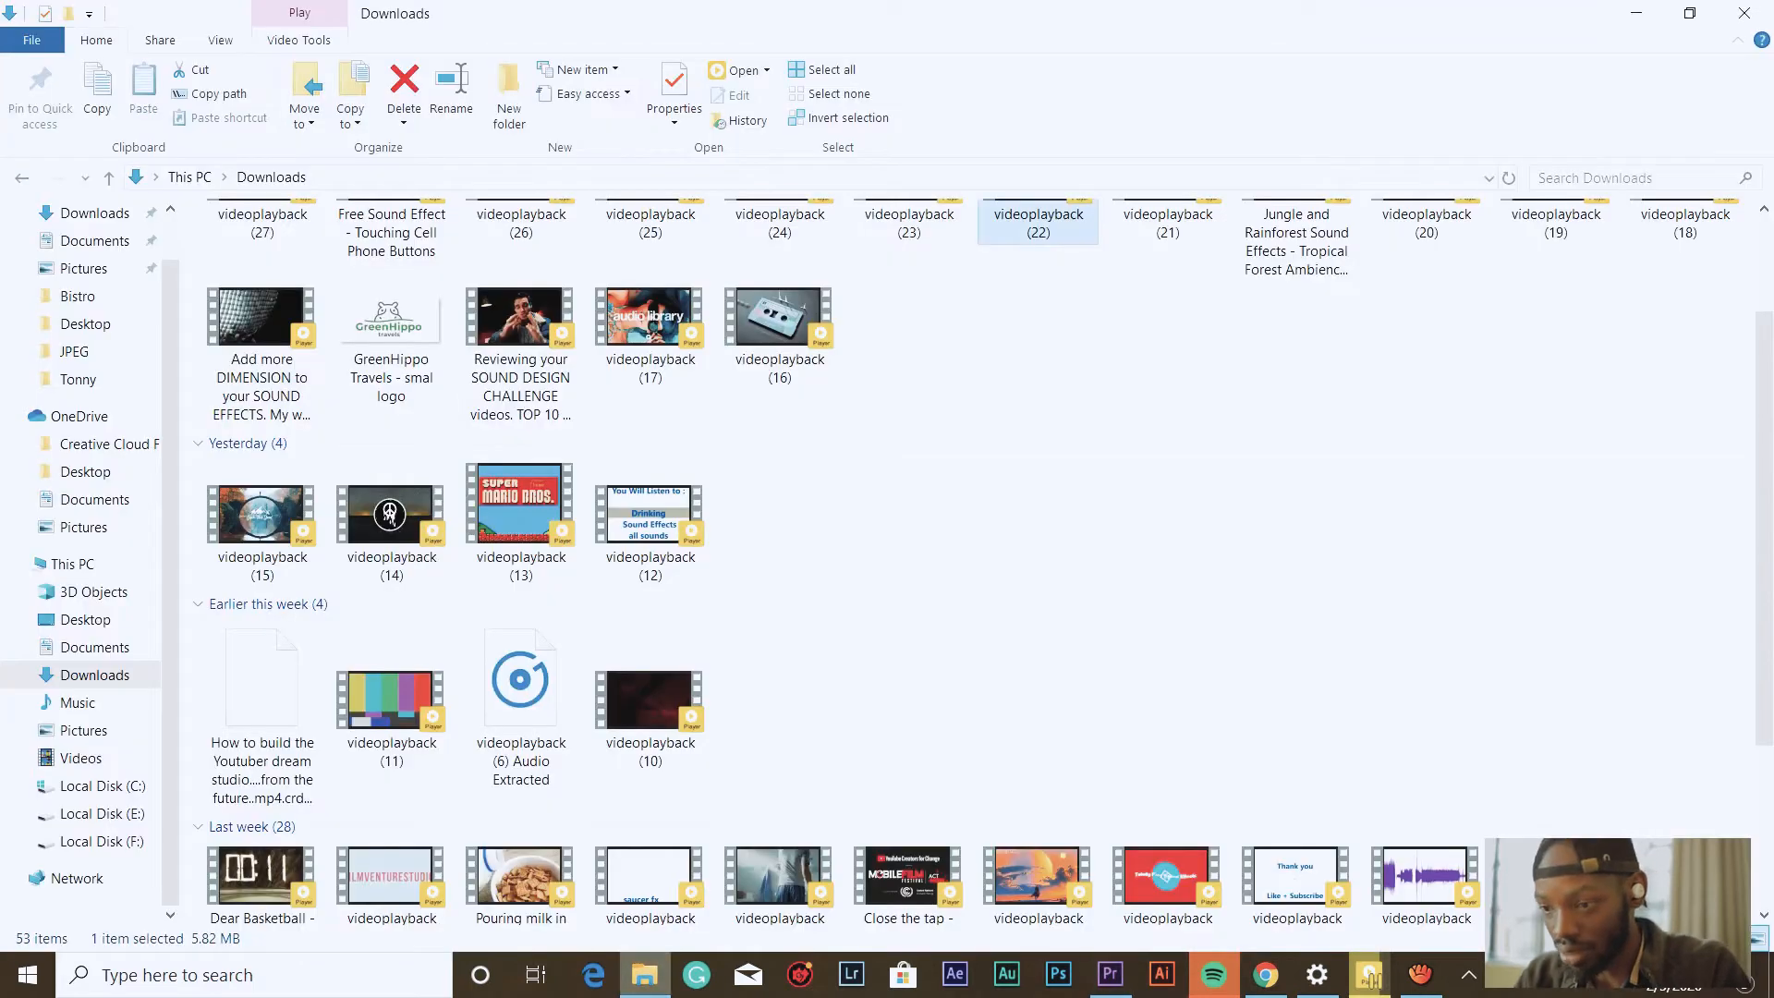
scroll(970, 554, "up", 2)
left_click_drag(1039, 295, 309, 273)
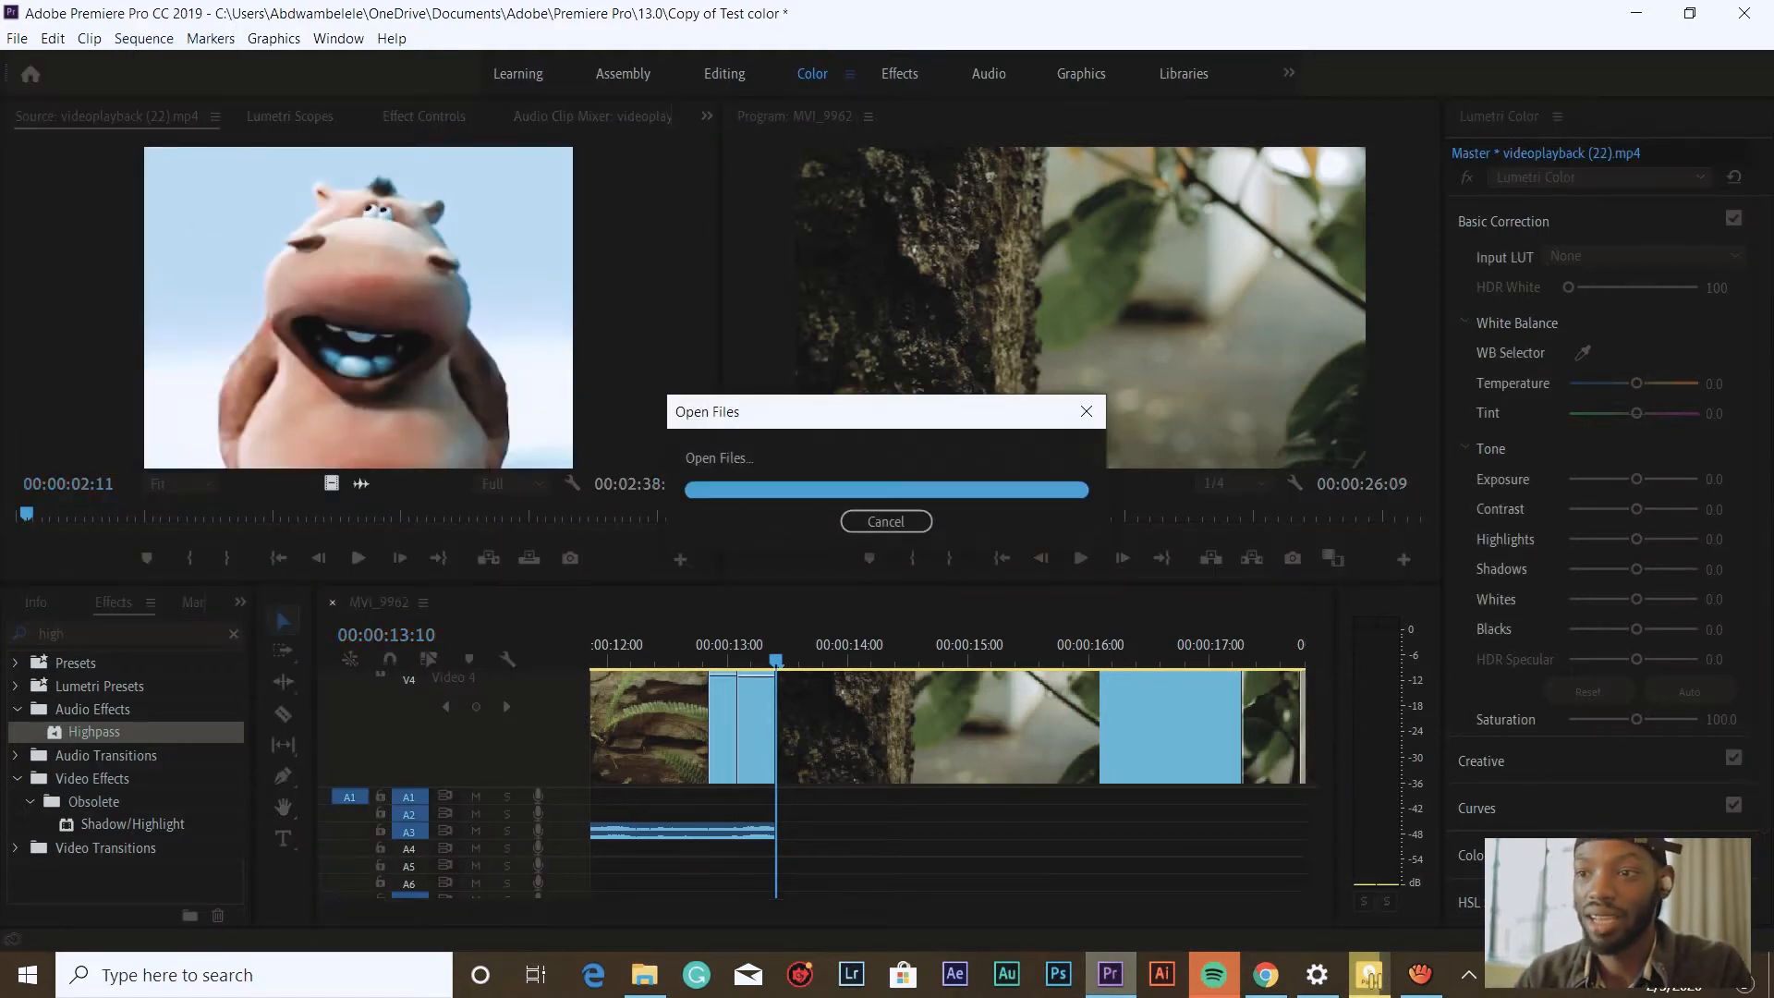
key("space")
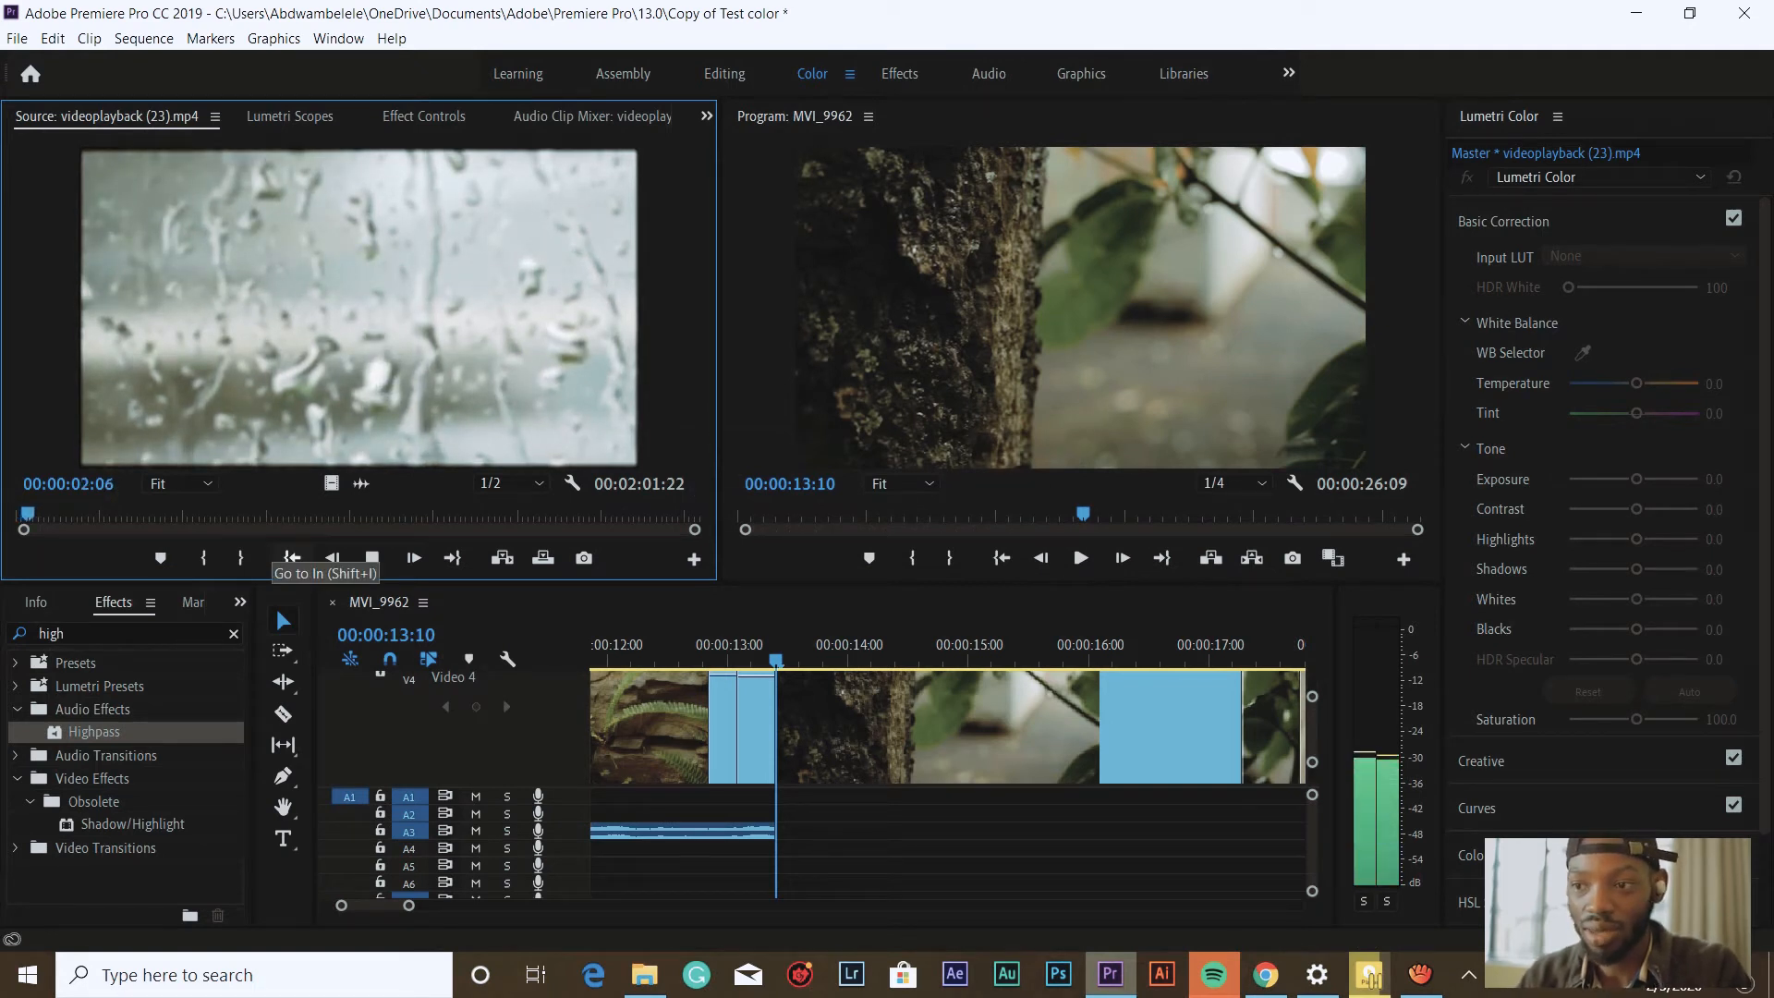
key("space")
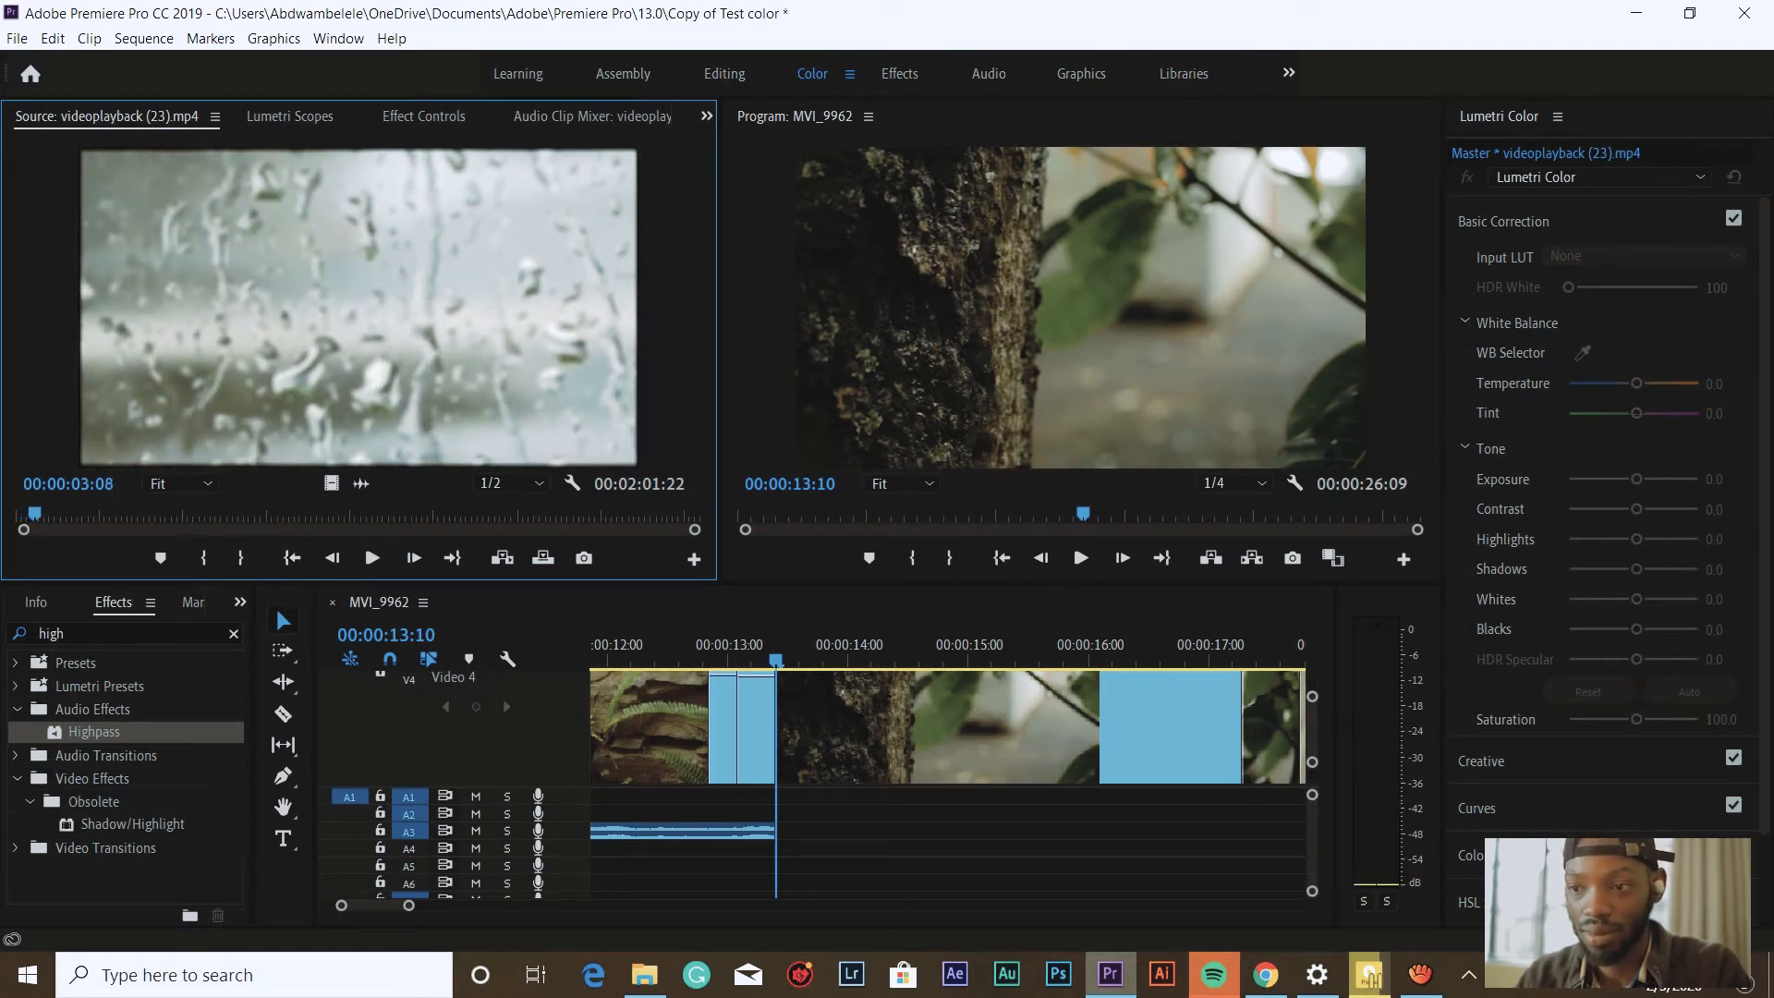
- Add only the audio of videoplayback (23) to track A2, starting at 00:00:12:12
left_click_drag(361, 483, 668, 814)
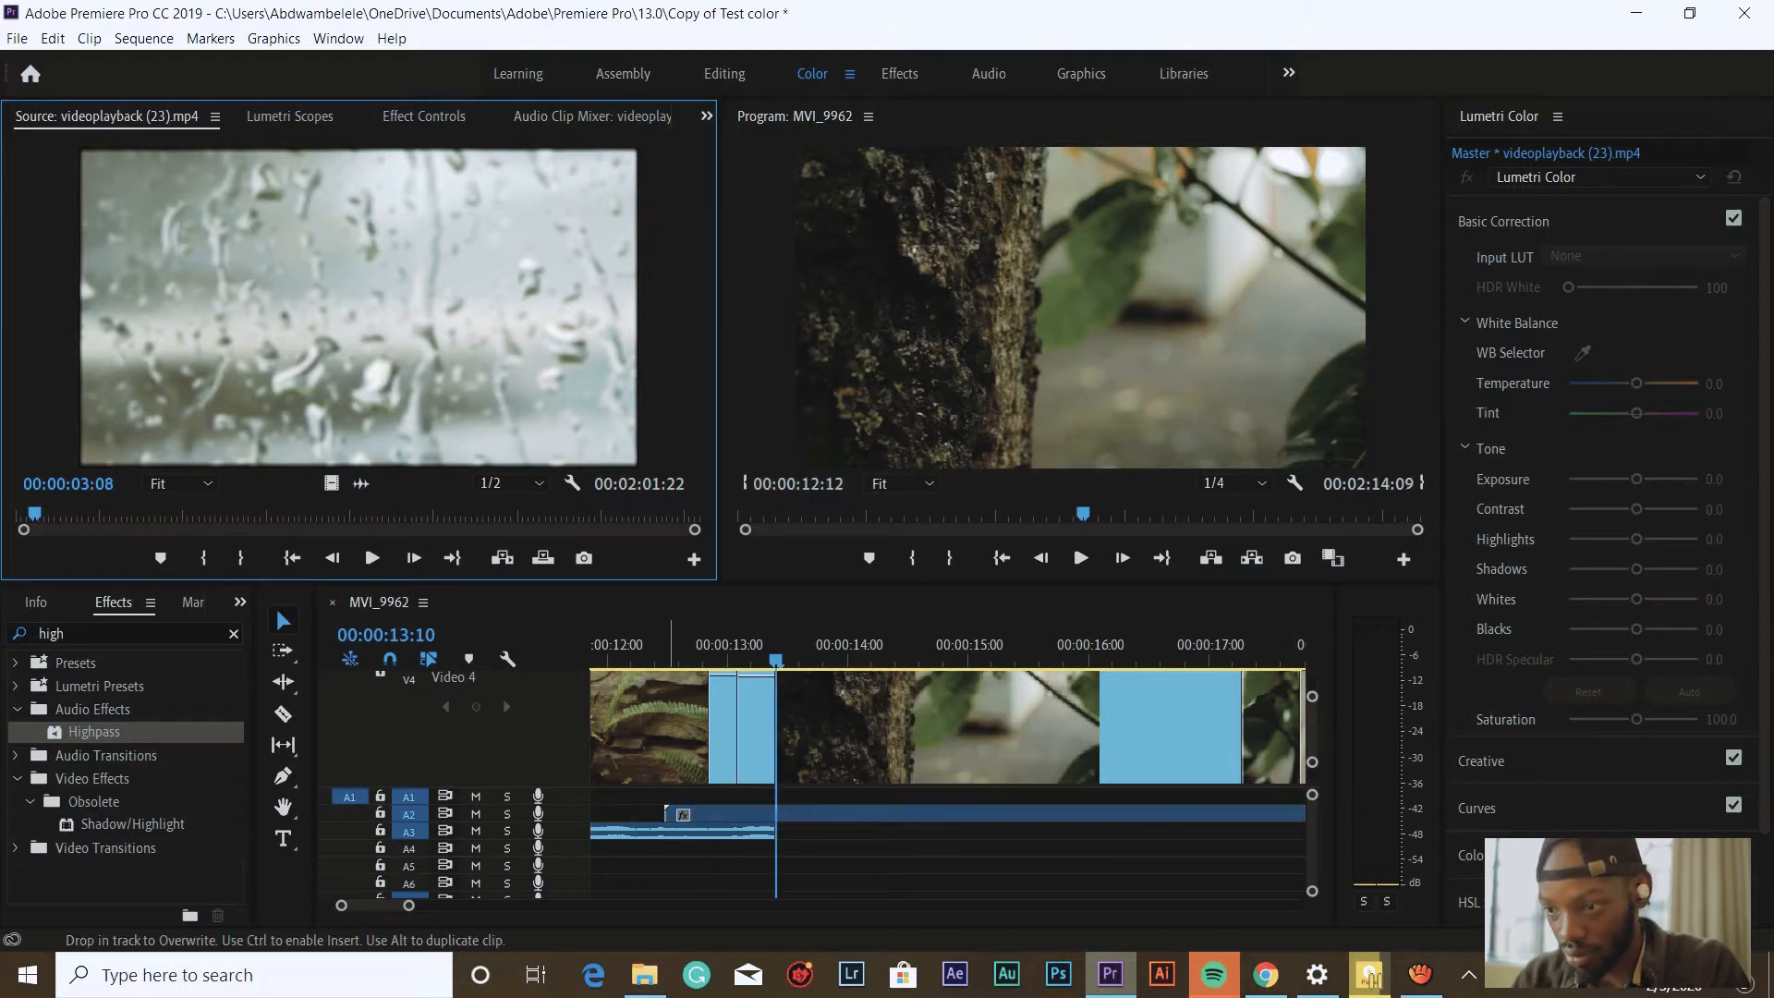
key("minus")
key("minus")
key("minus")
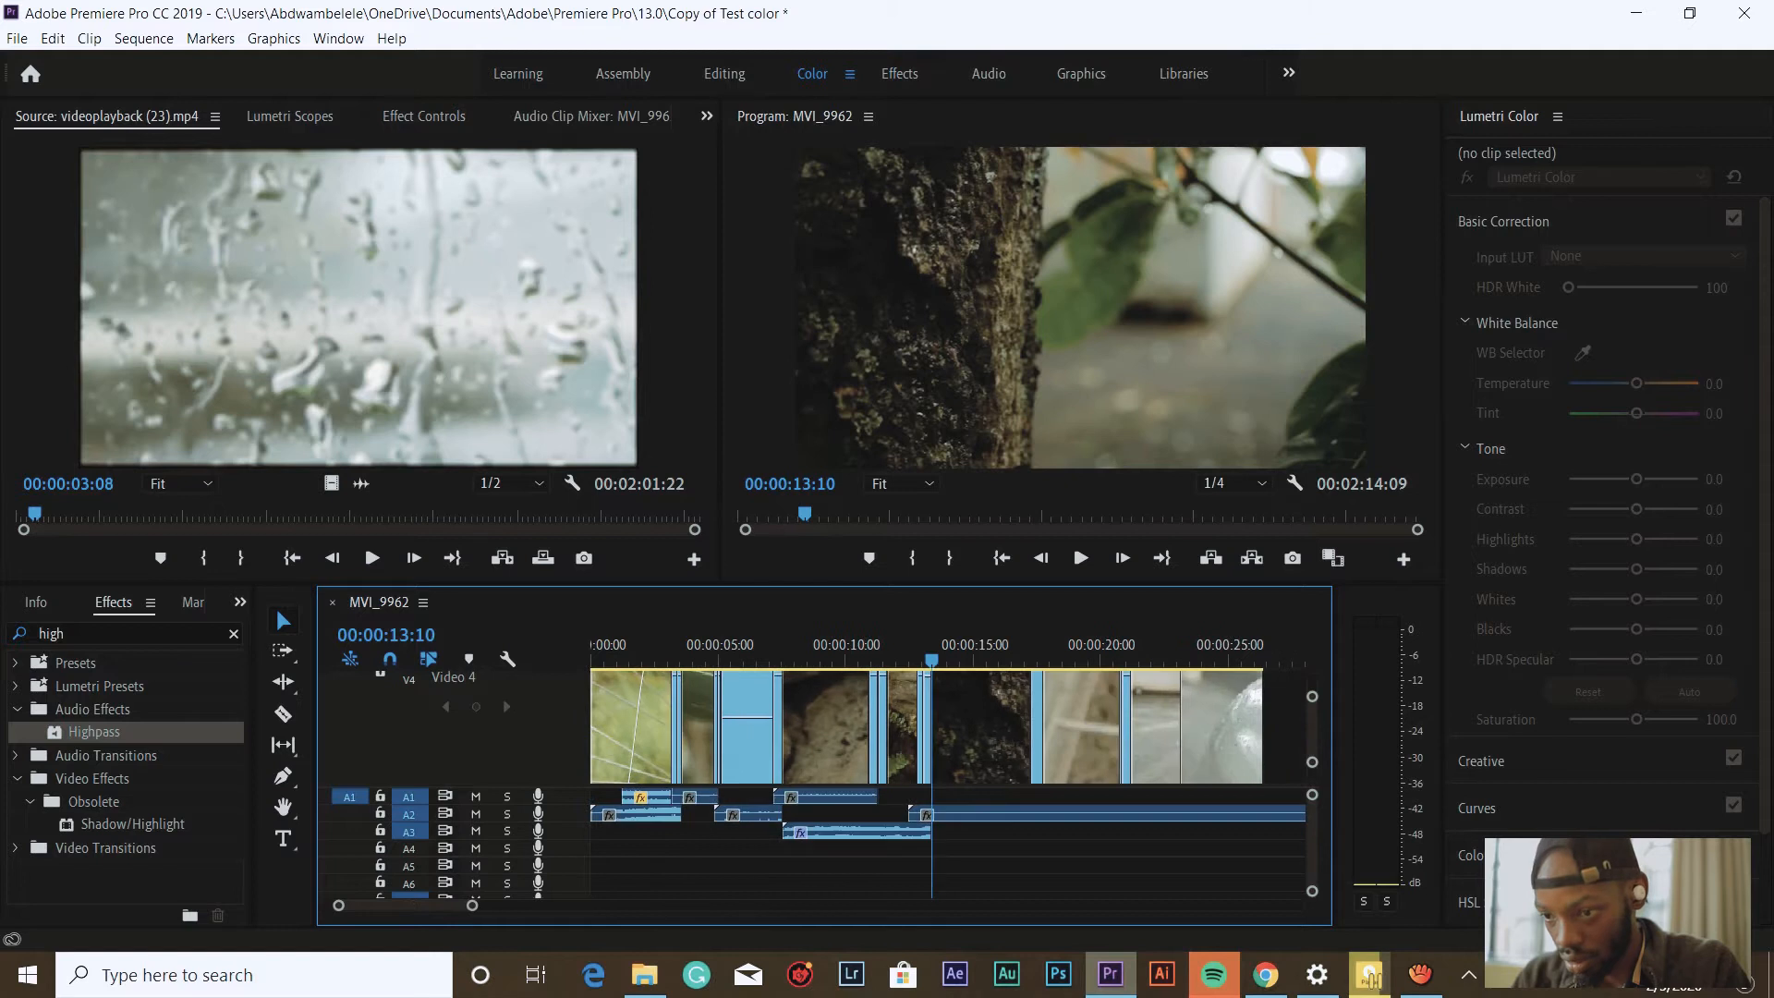
- Play the sequence through the rain section and extend the end of the videoplayback (22) audio on A3 to about 00:00:15:05
left_click(762, 650)
key("space")
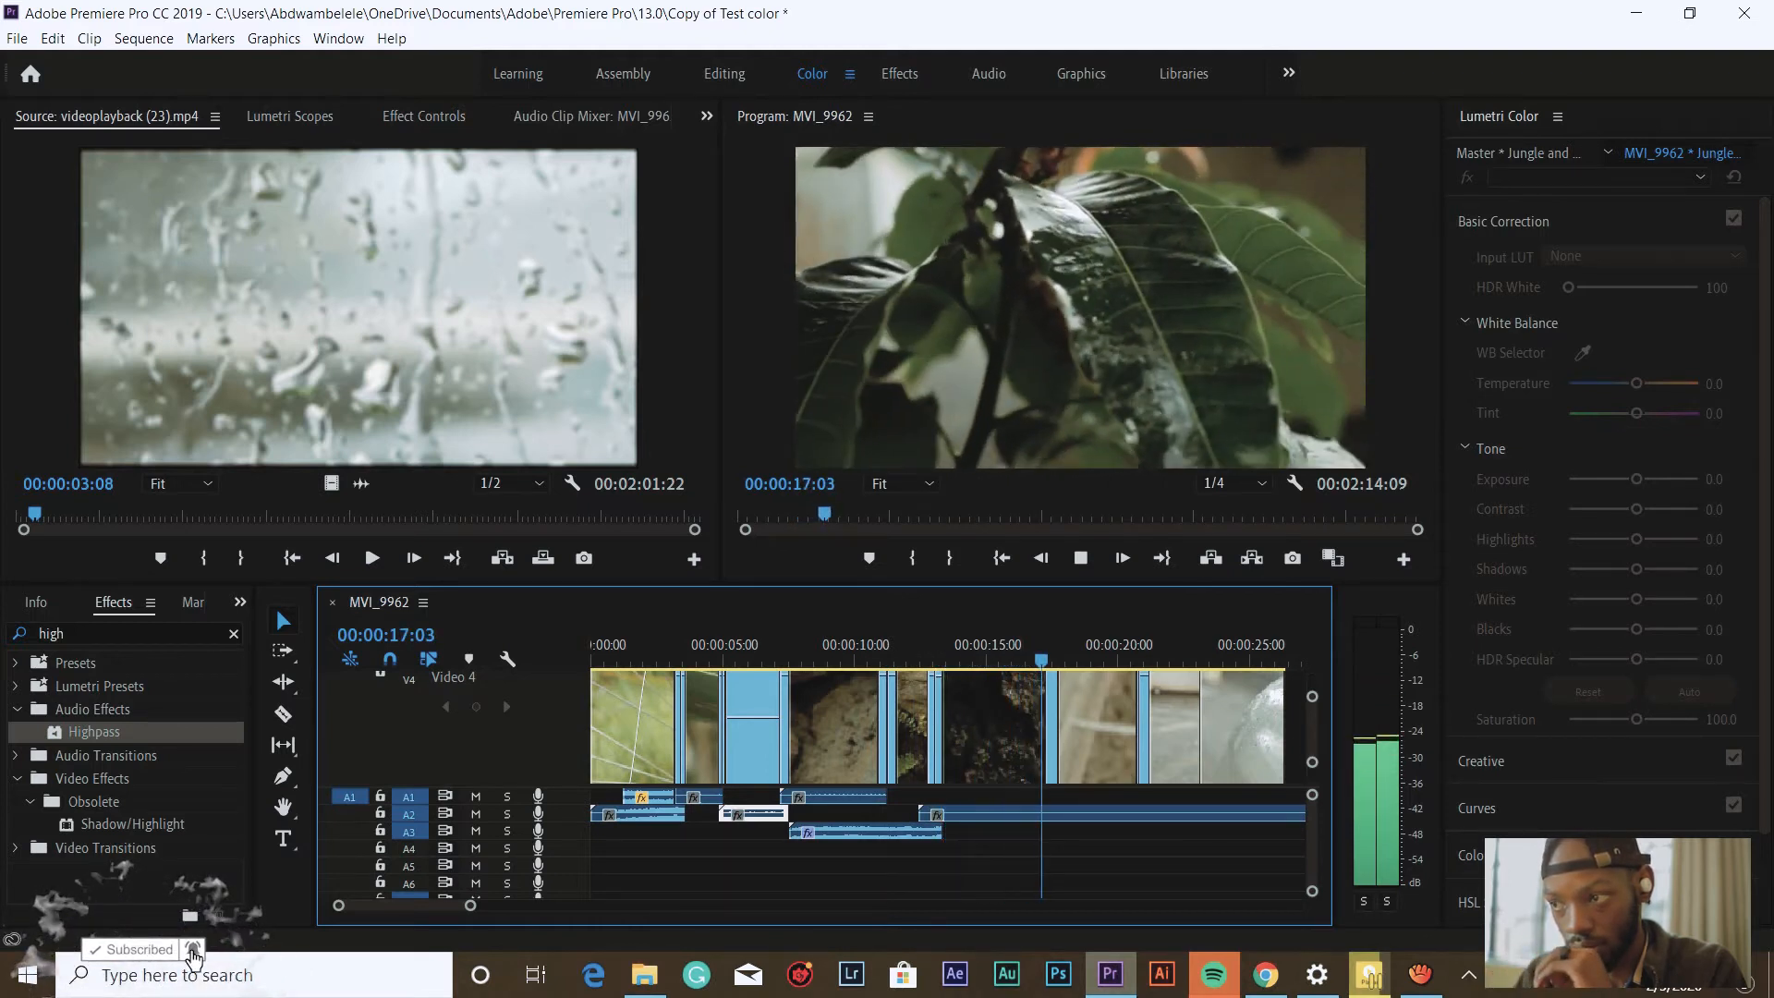
key("space")
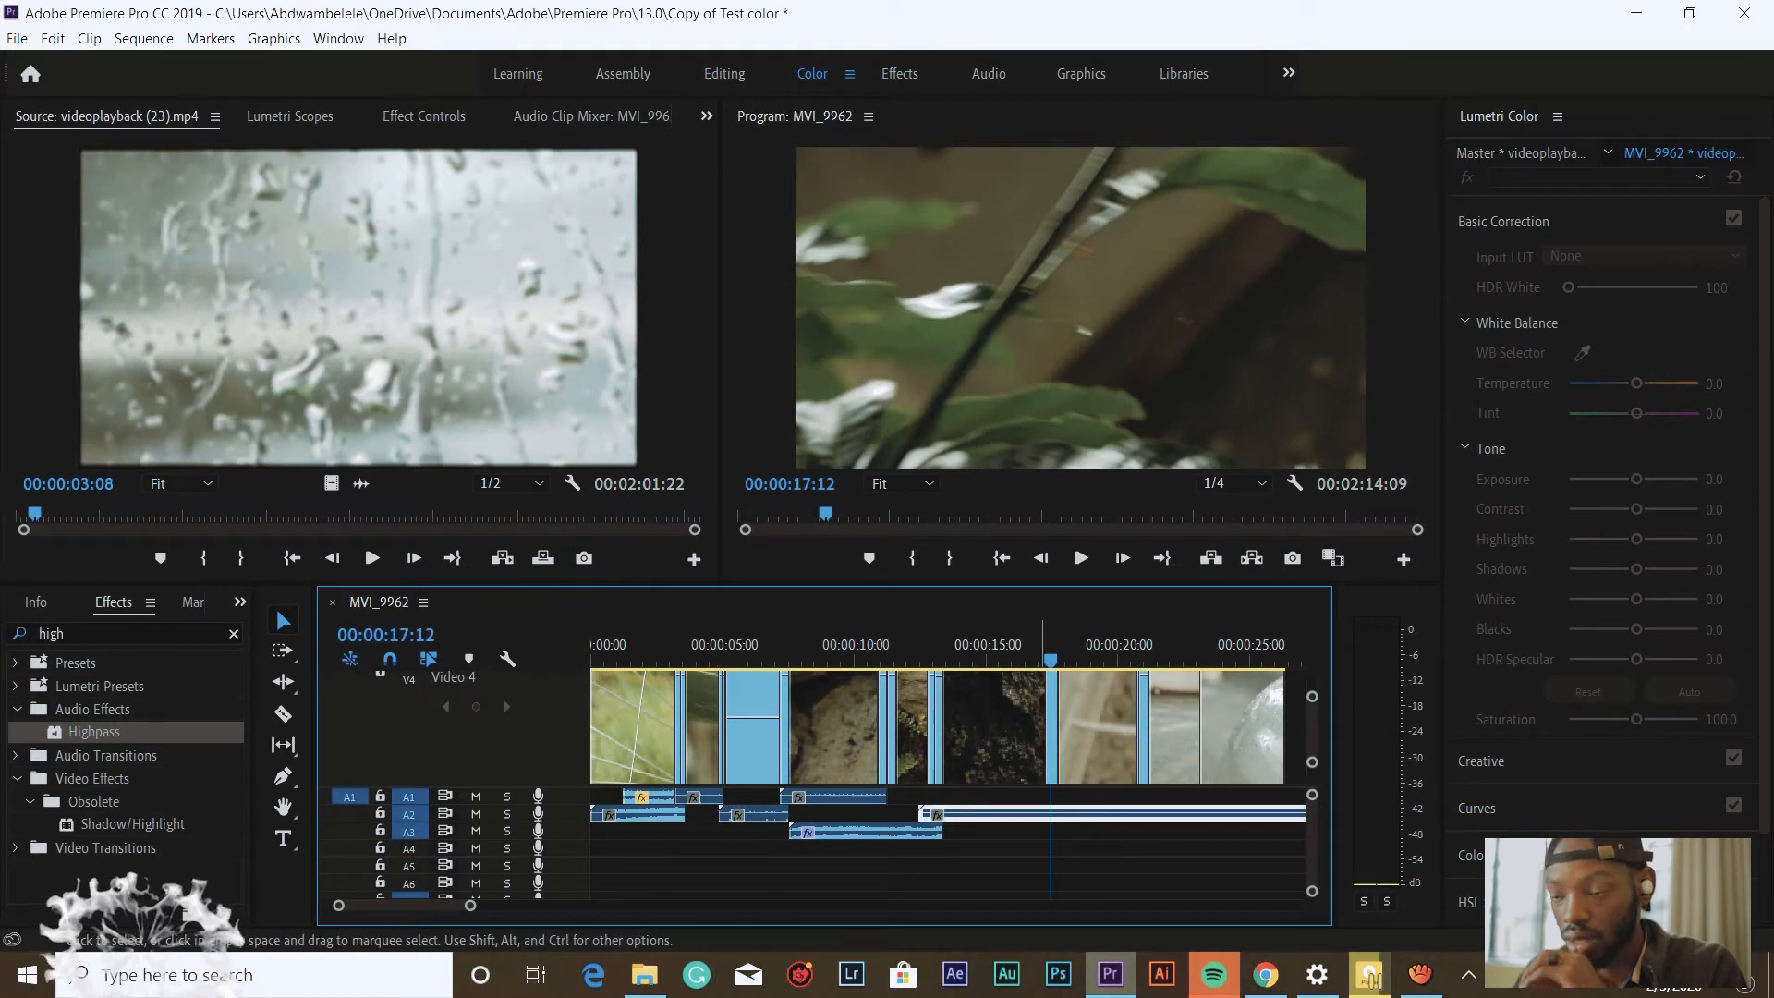
left_click_drag(946, 830, 992, 829)
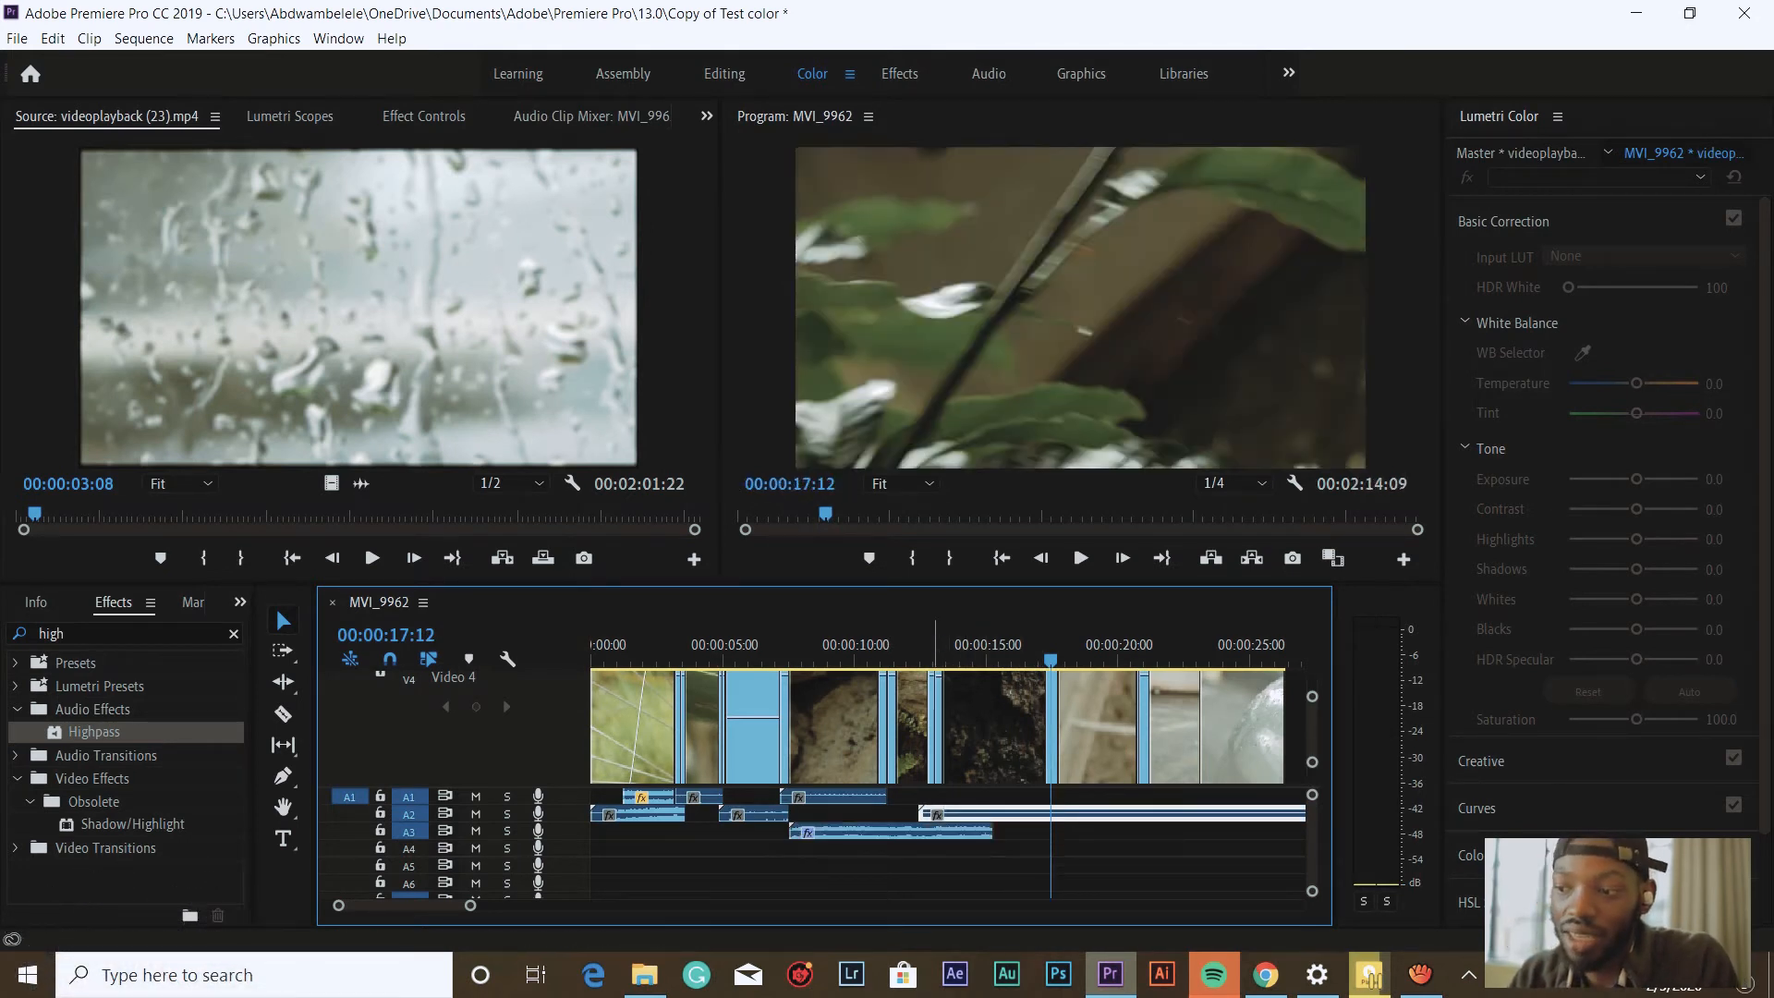
- Keyframe the Volume level of the videoplayback (22) audio on A3 from 0.0 dB at 00:00:12:23 to -287.5 dB at 00:00:15:01
key("Up")
left_click(892, 832)
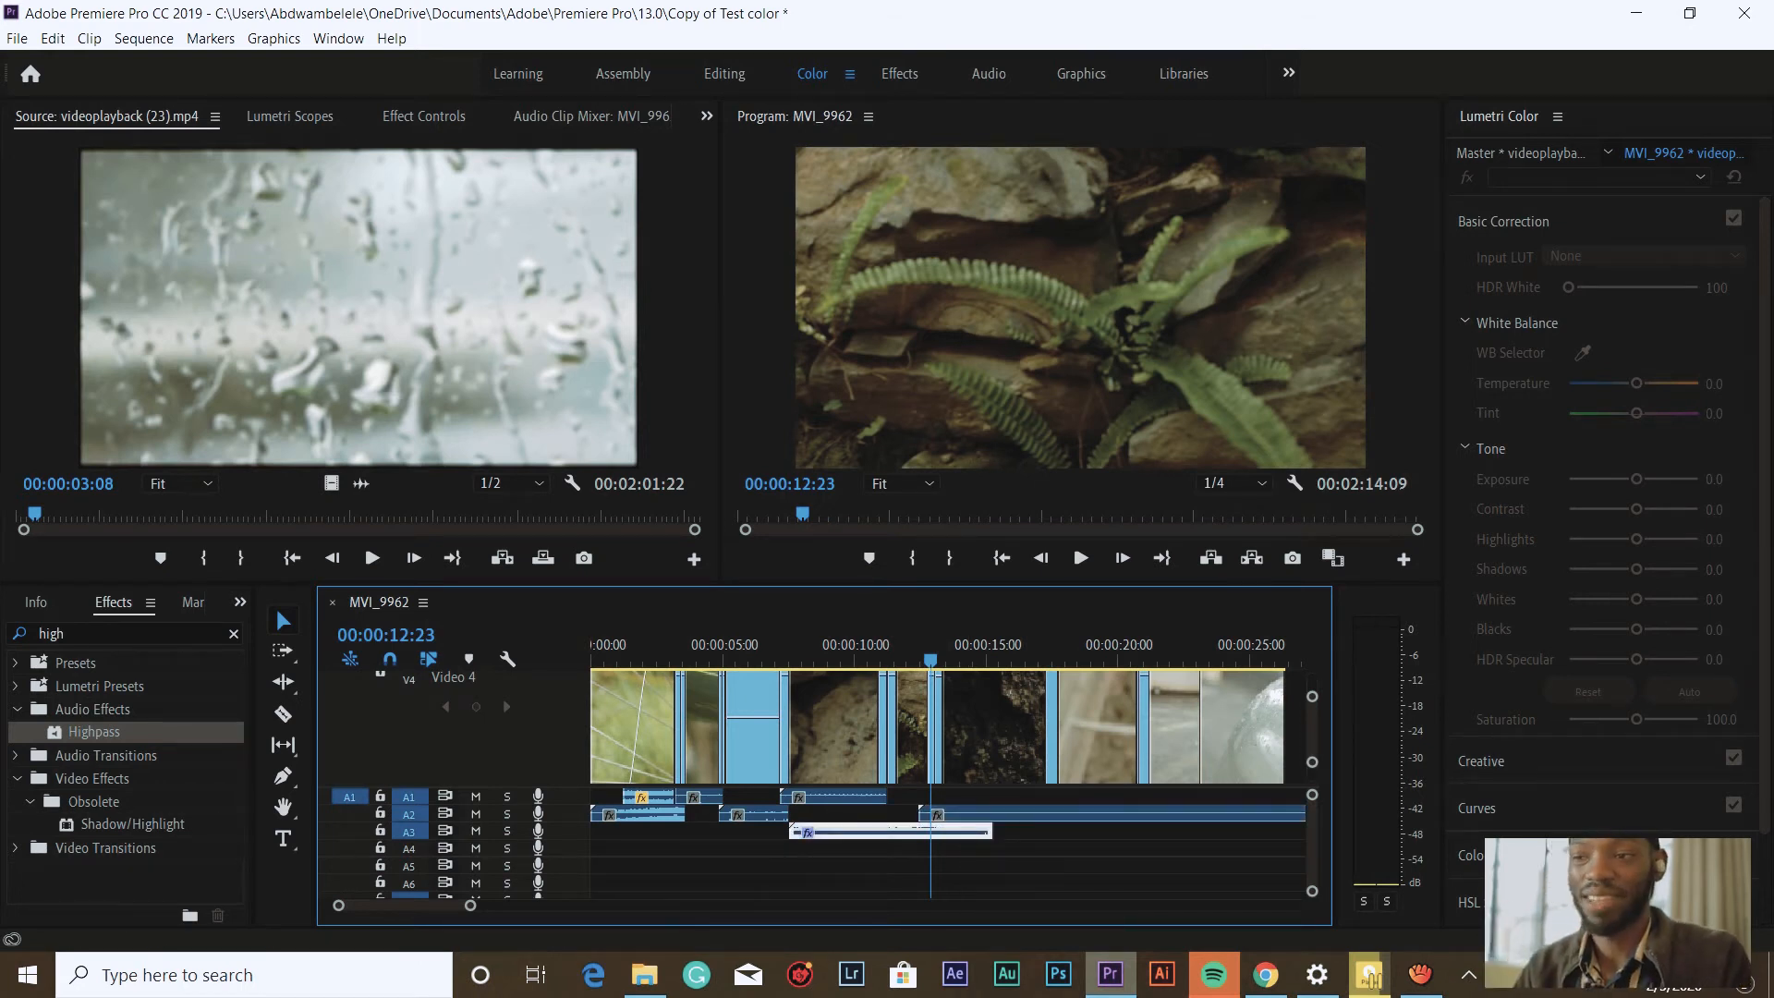
key("shift+5")
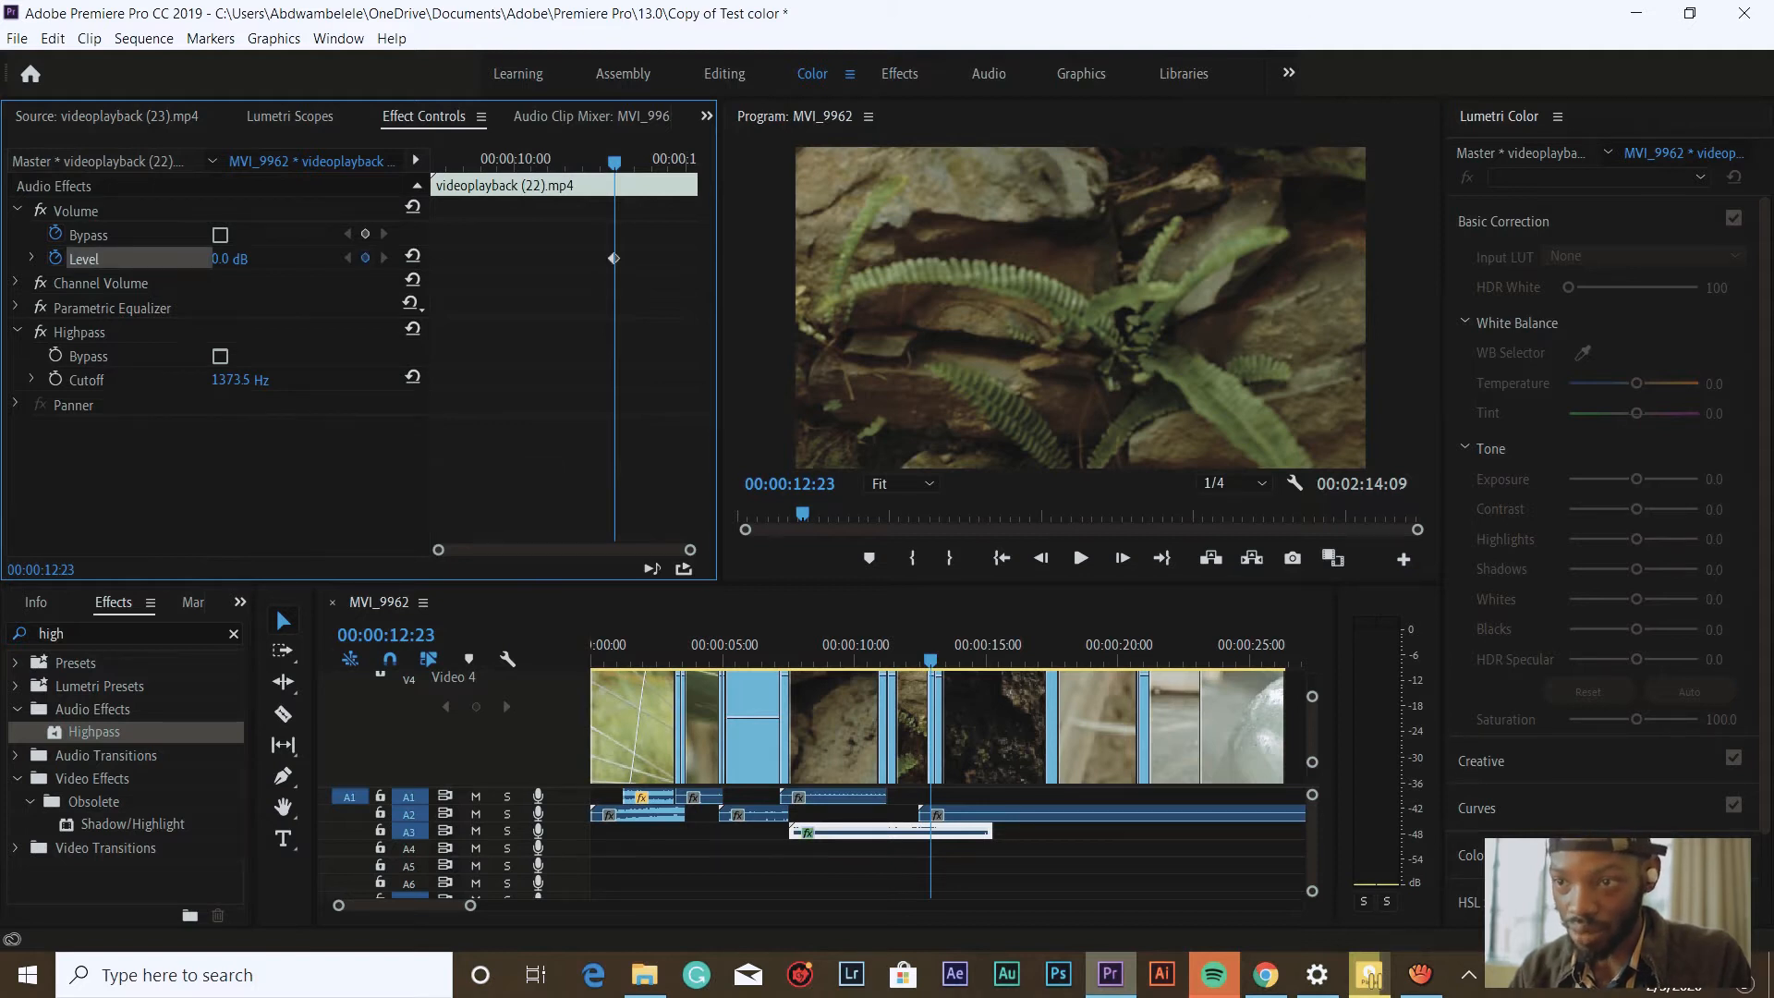
key("space")
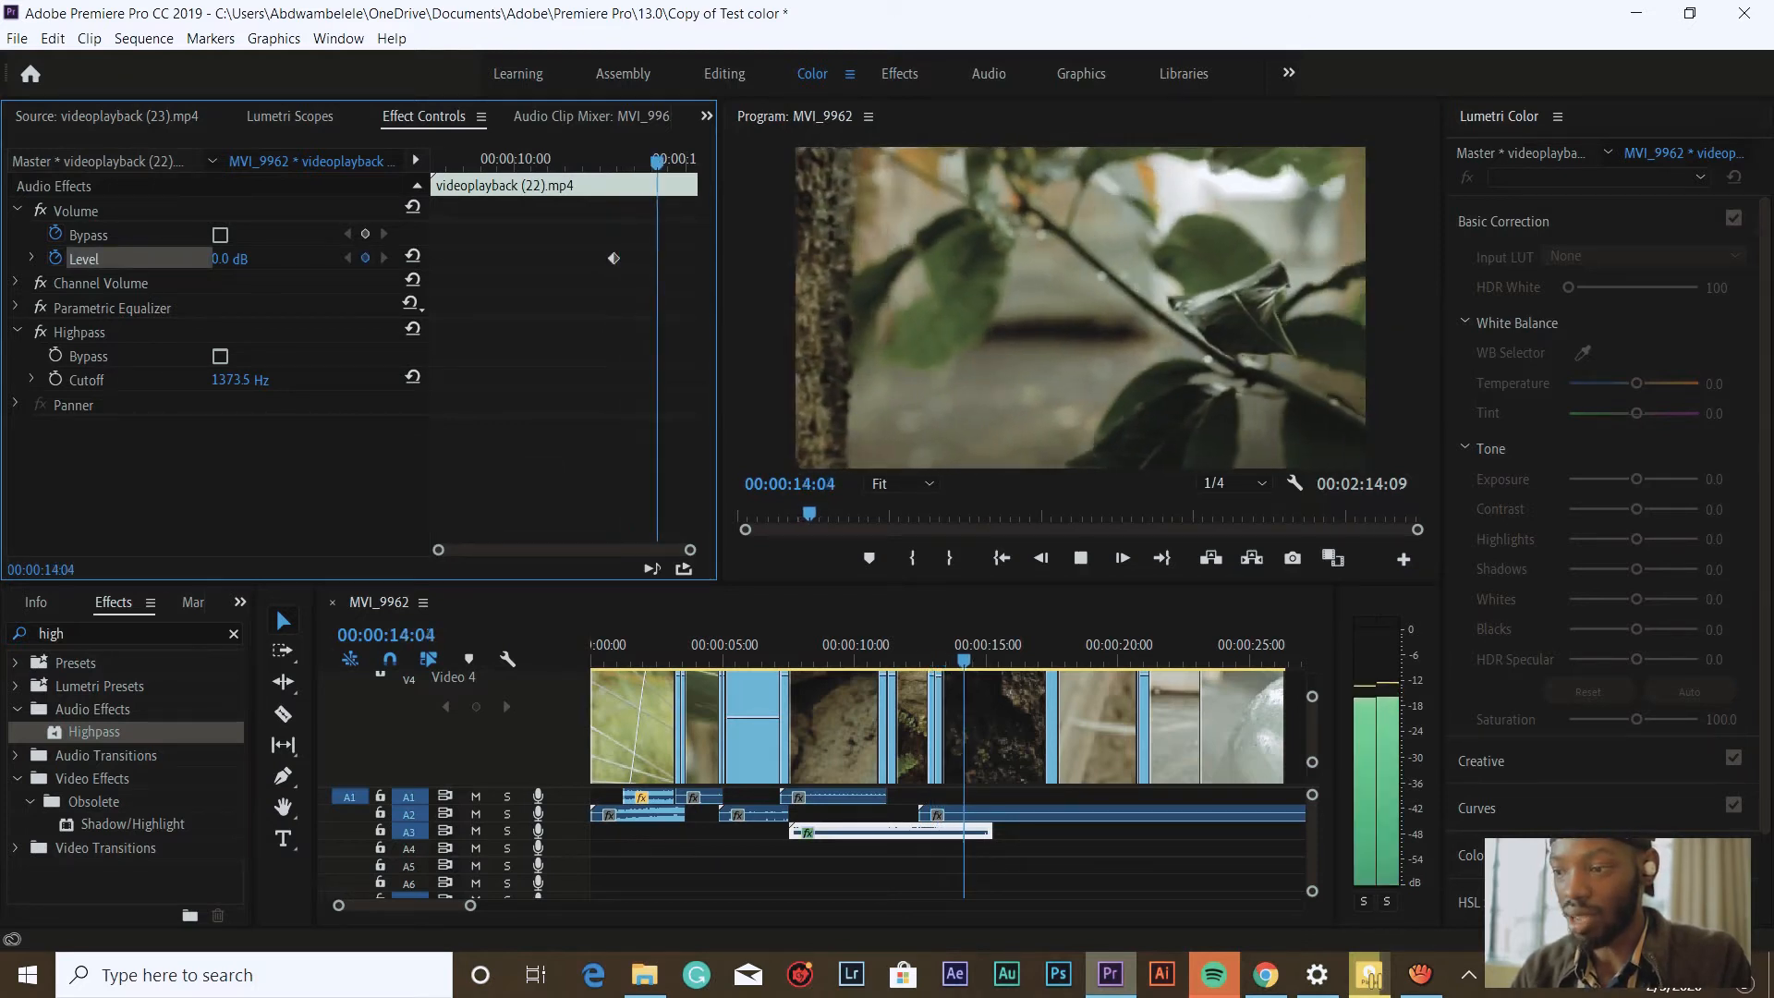
key("space")
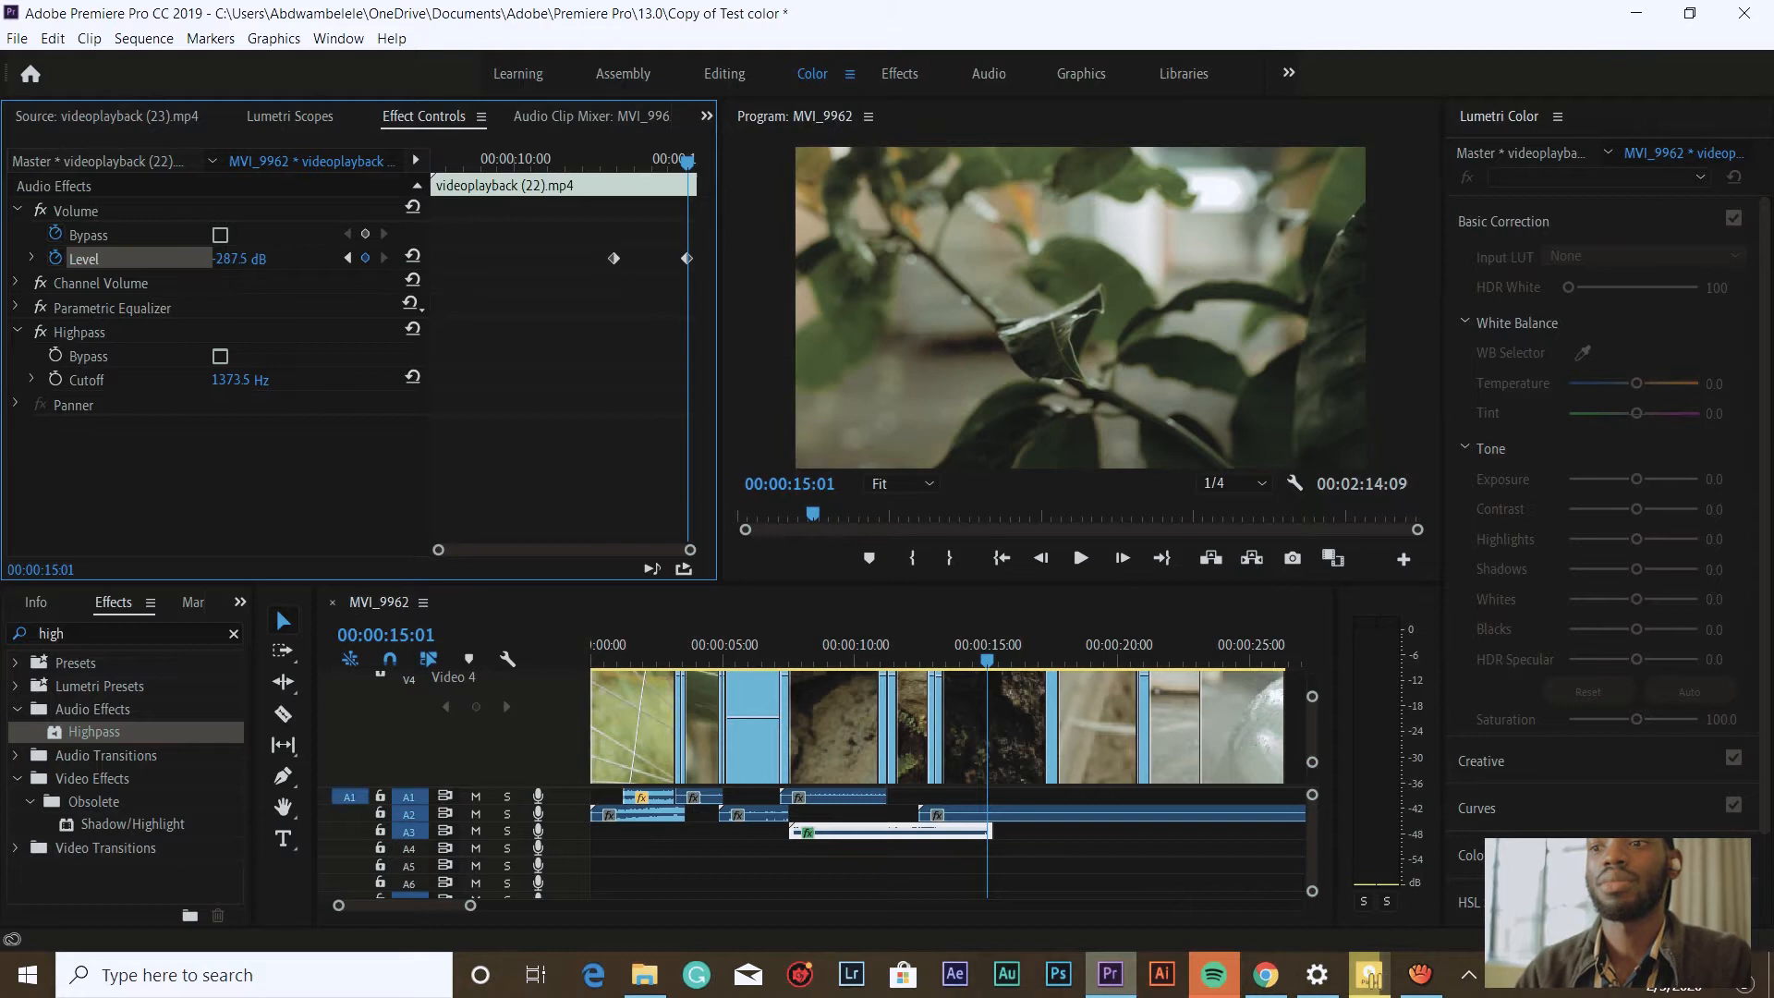
- Apply Ease Out to the first volume keyframe and Ease In to the second, and play the fade from 00:00:11:19
right_click(614, 258)
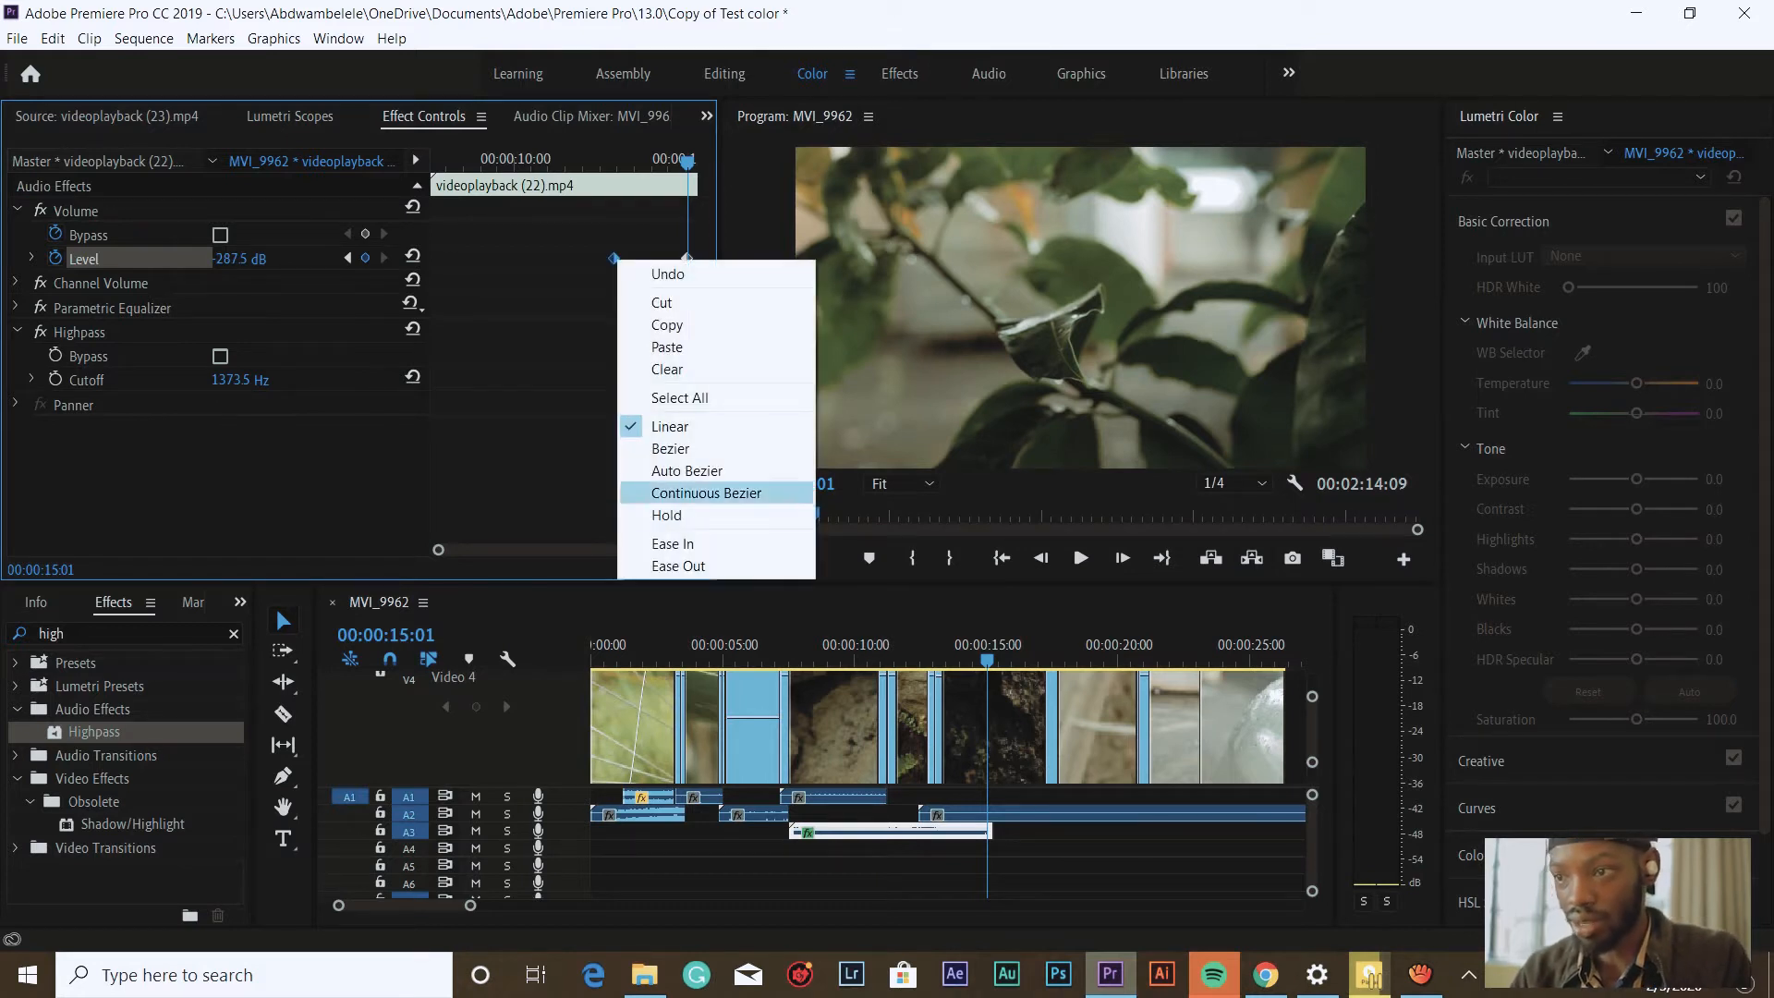
left_click(674, 566)
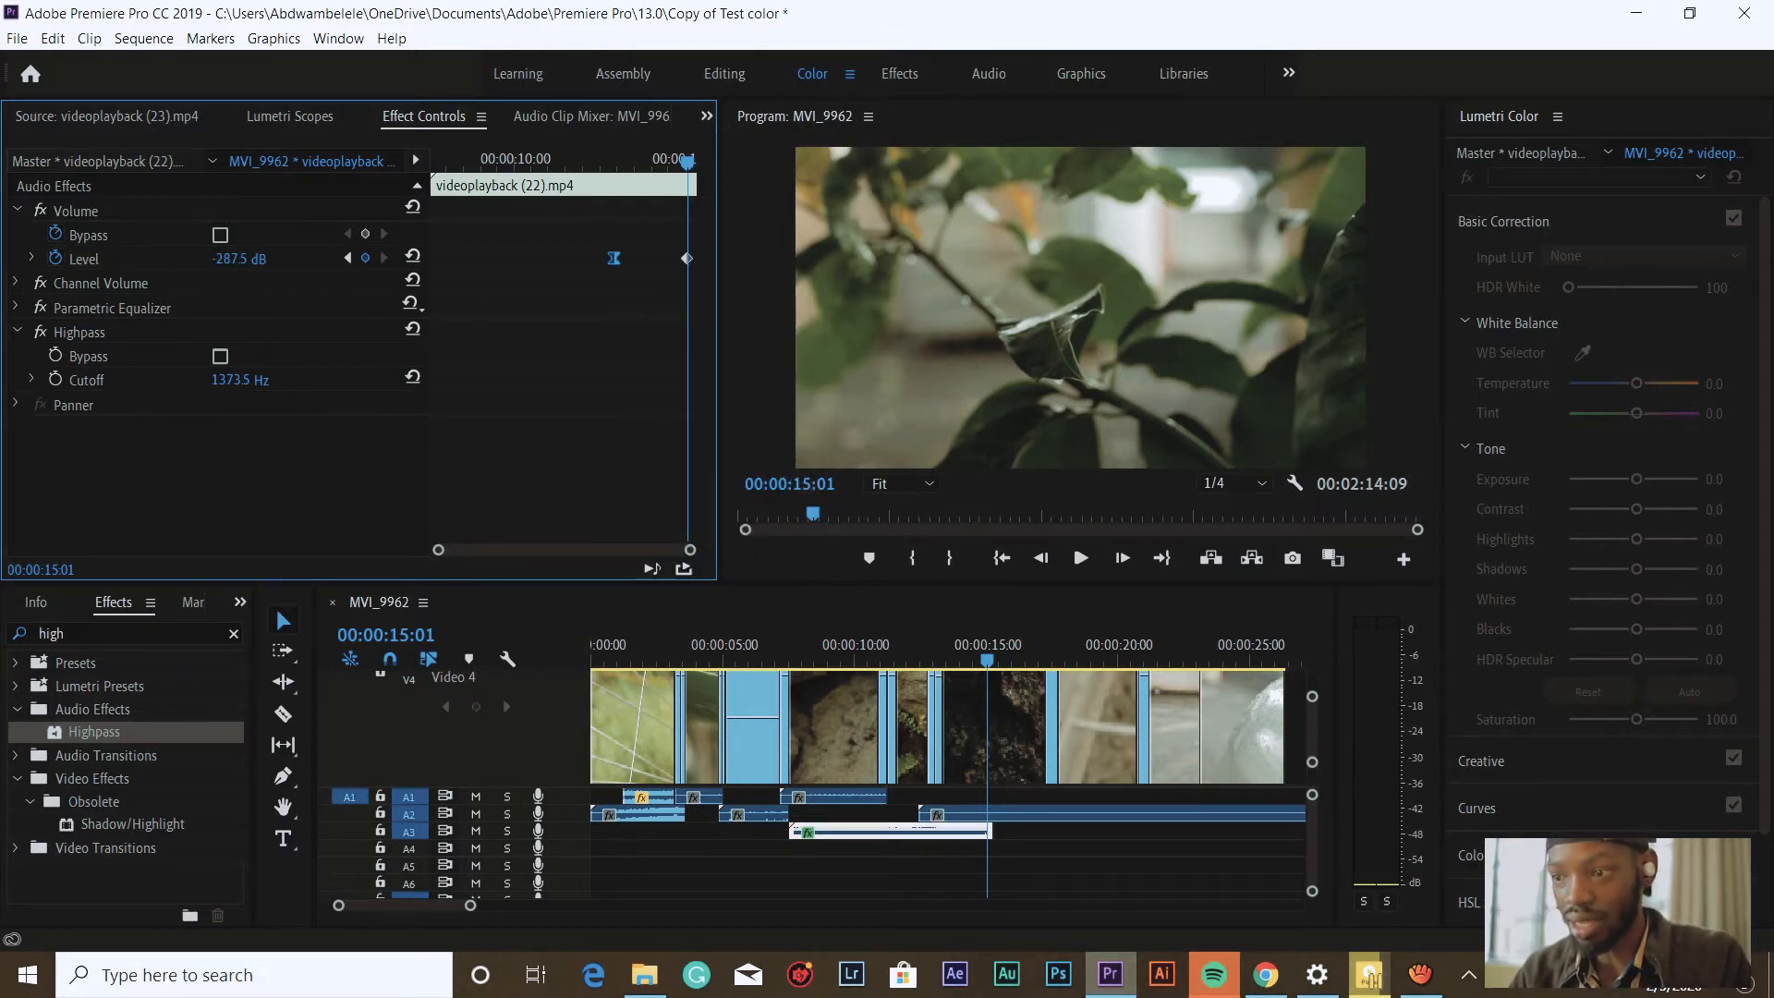
right_click(687, 258)
left_click(739, 537)
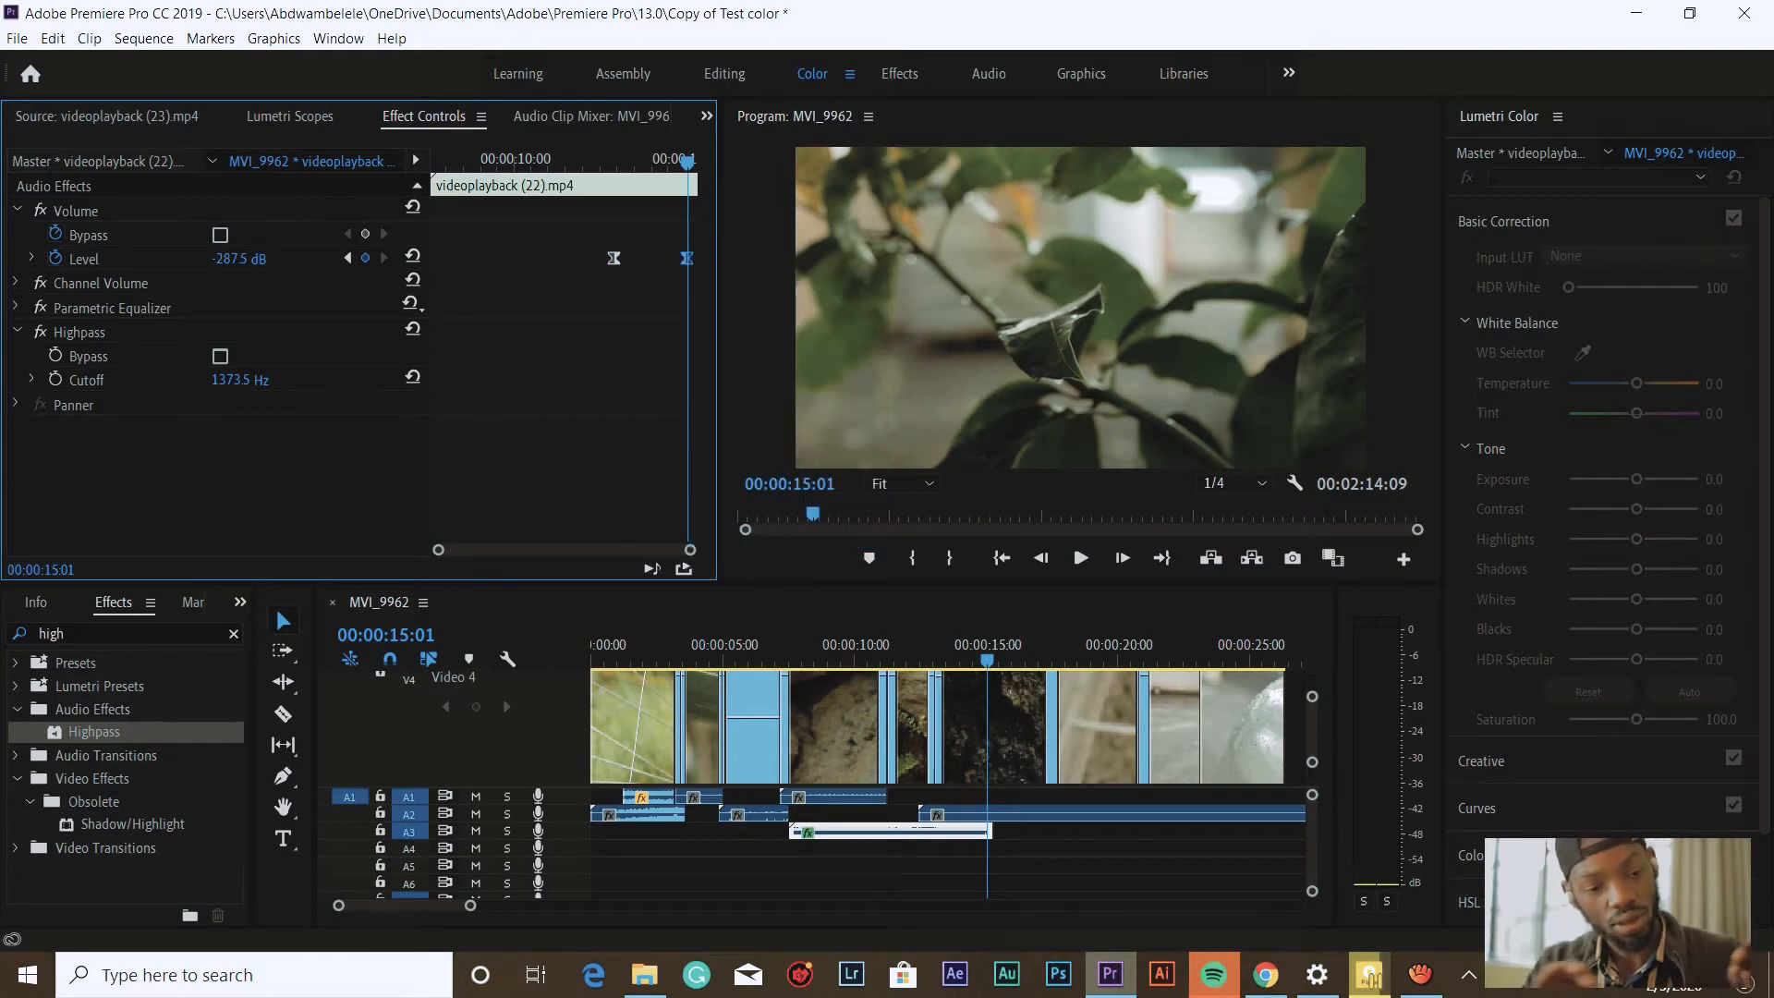
left_click(903, 644)
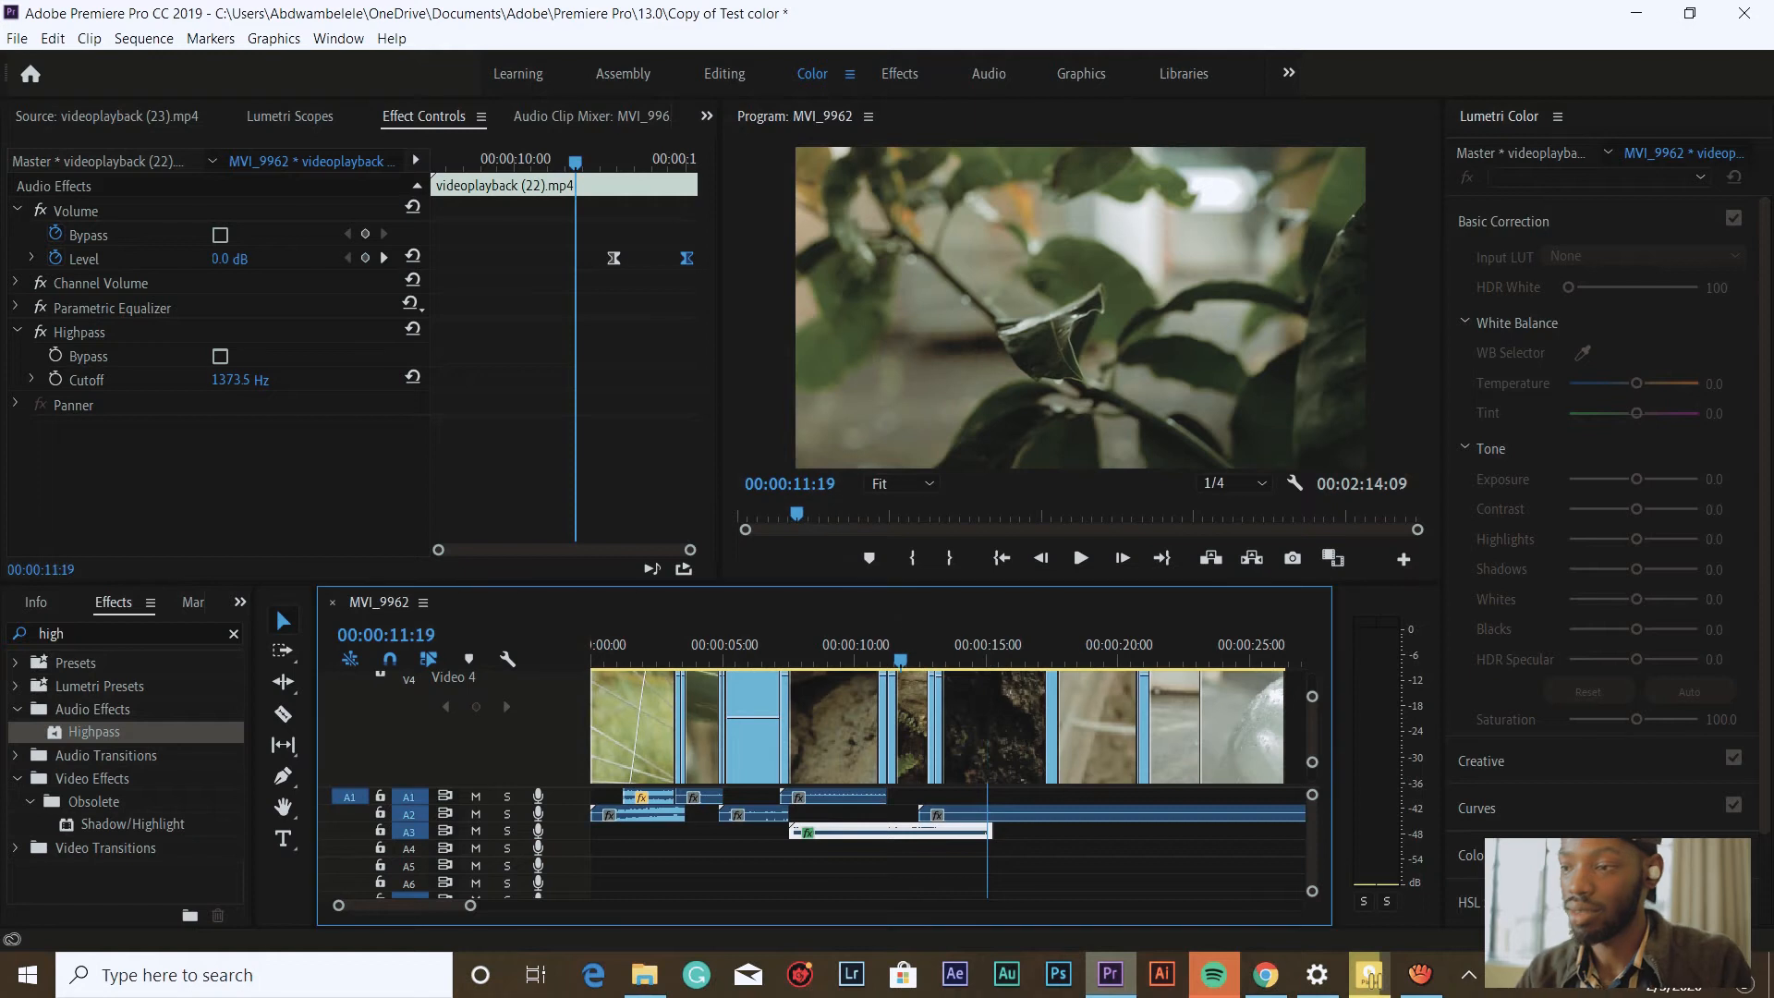
key("space")
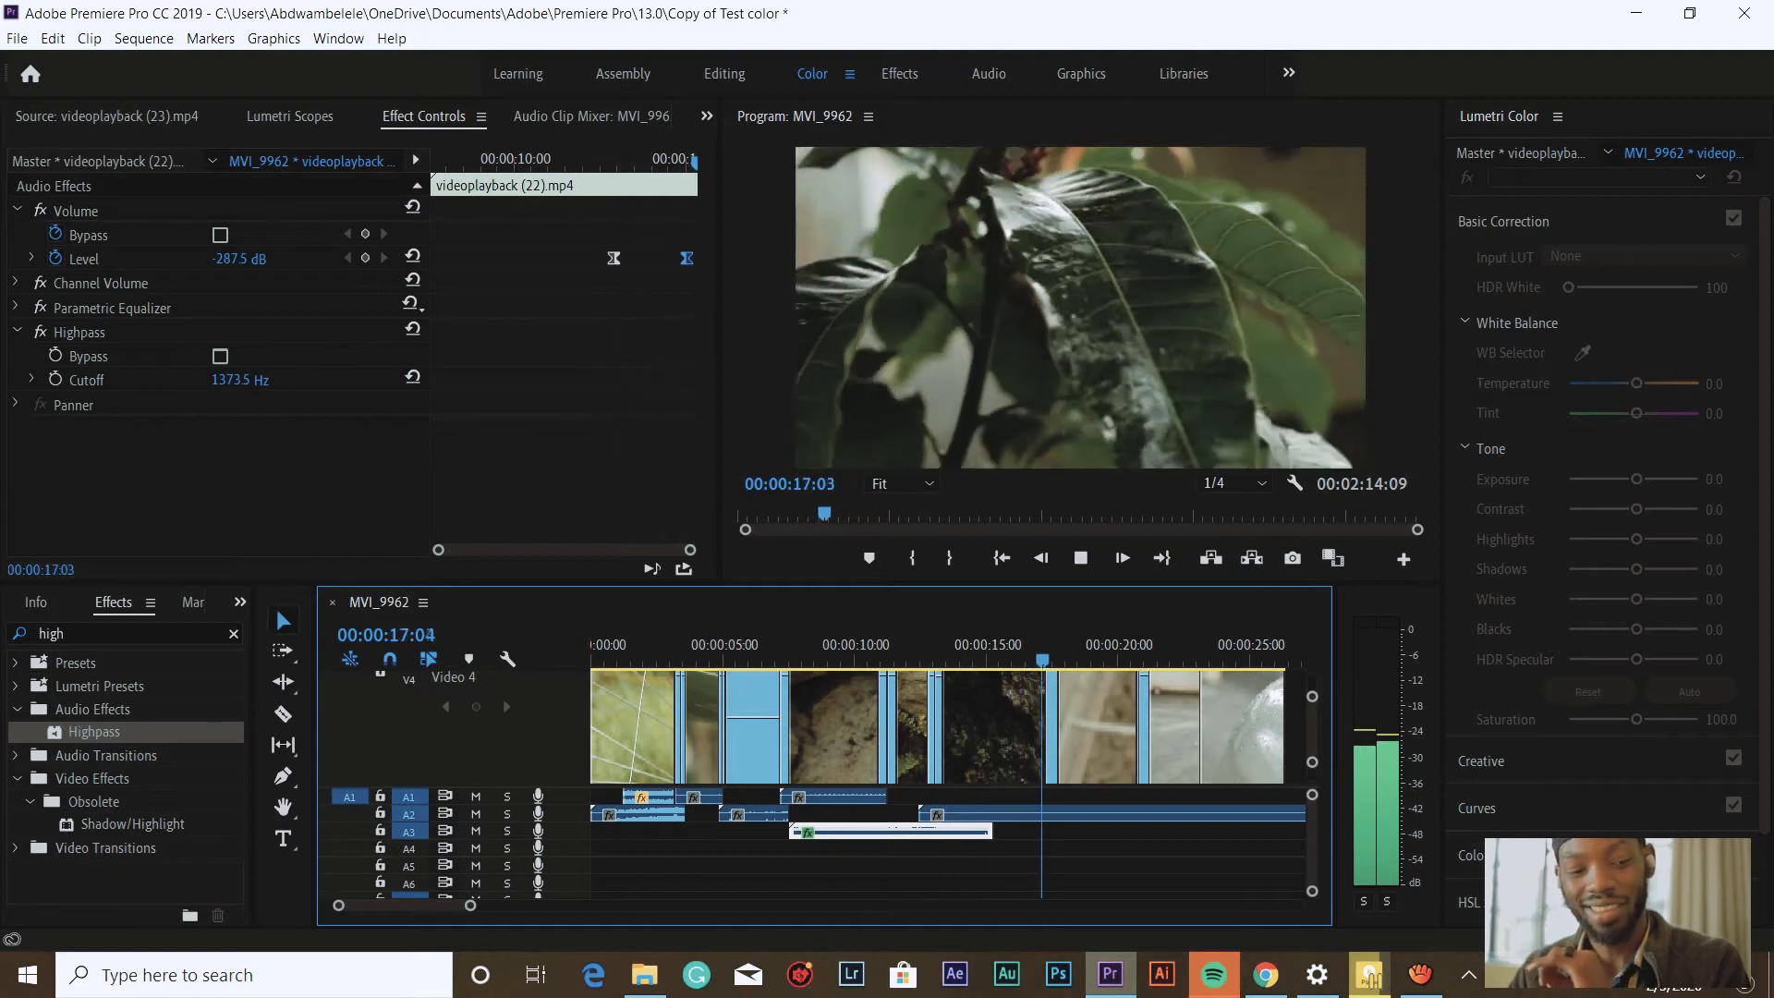
key("space")
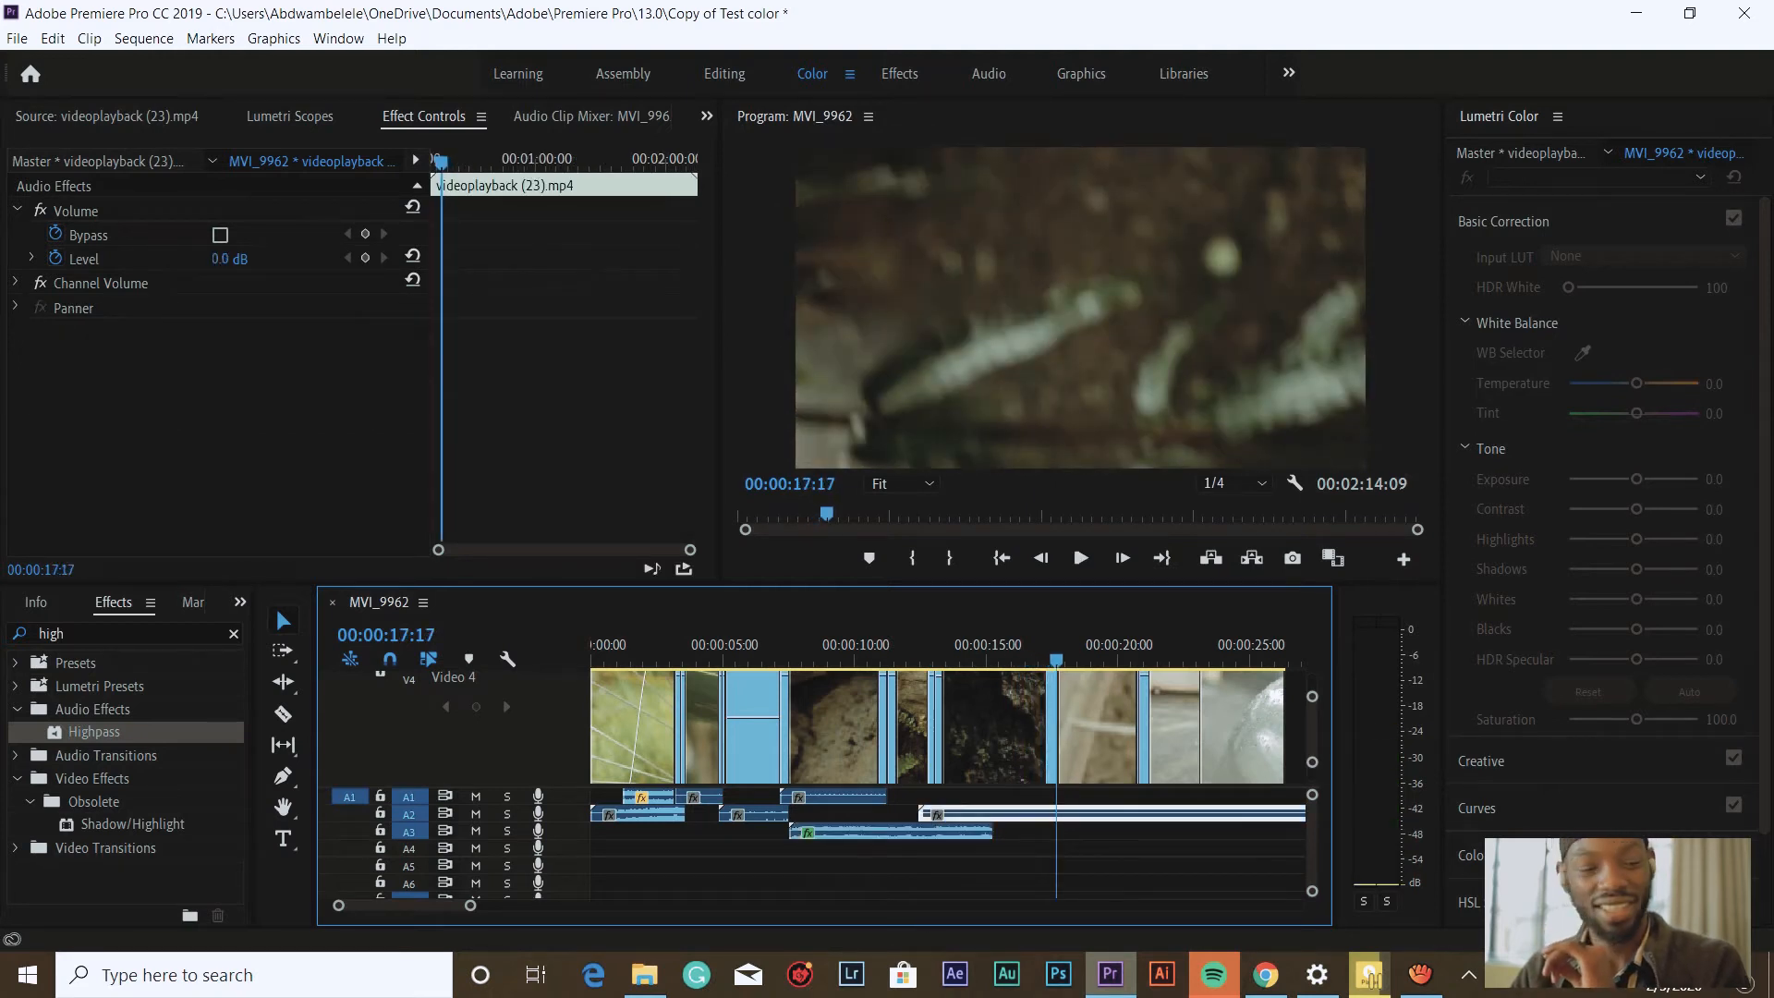
key("space")
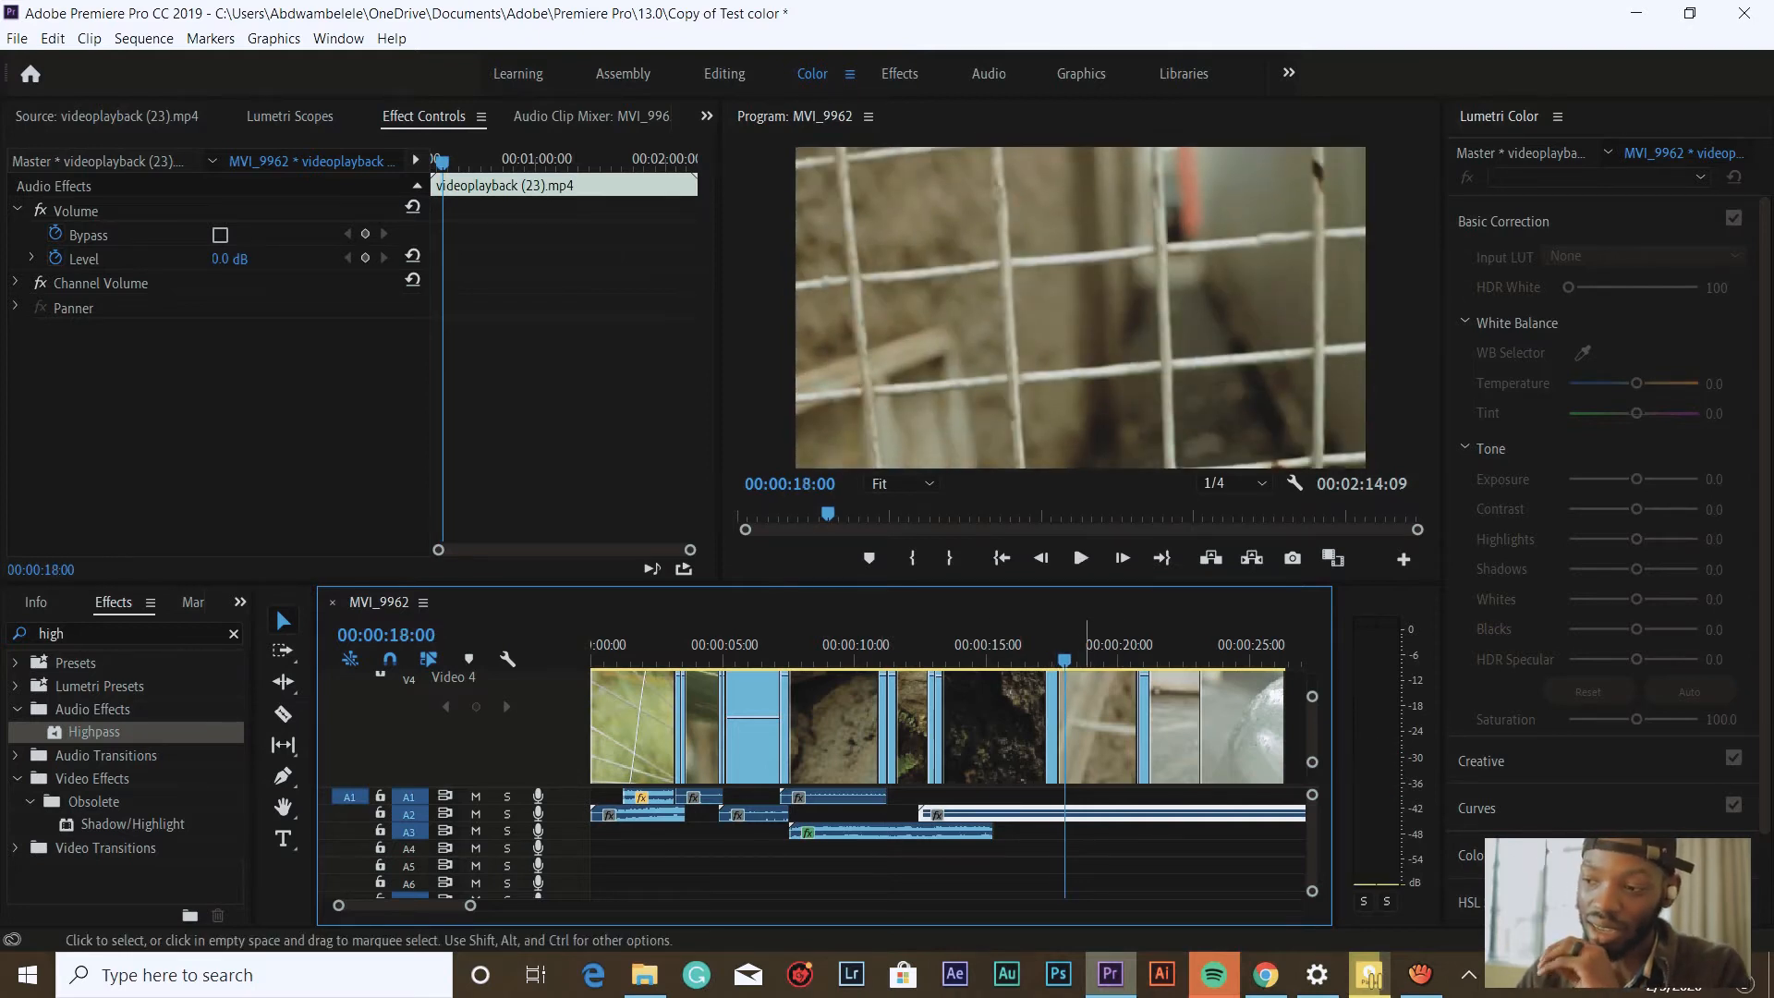
- Load videoplayback (24).mp4 from the Downloads folder as the source clip and listen to its metal gate sounds
key("alt+Tab")
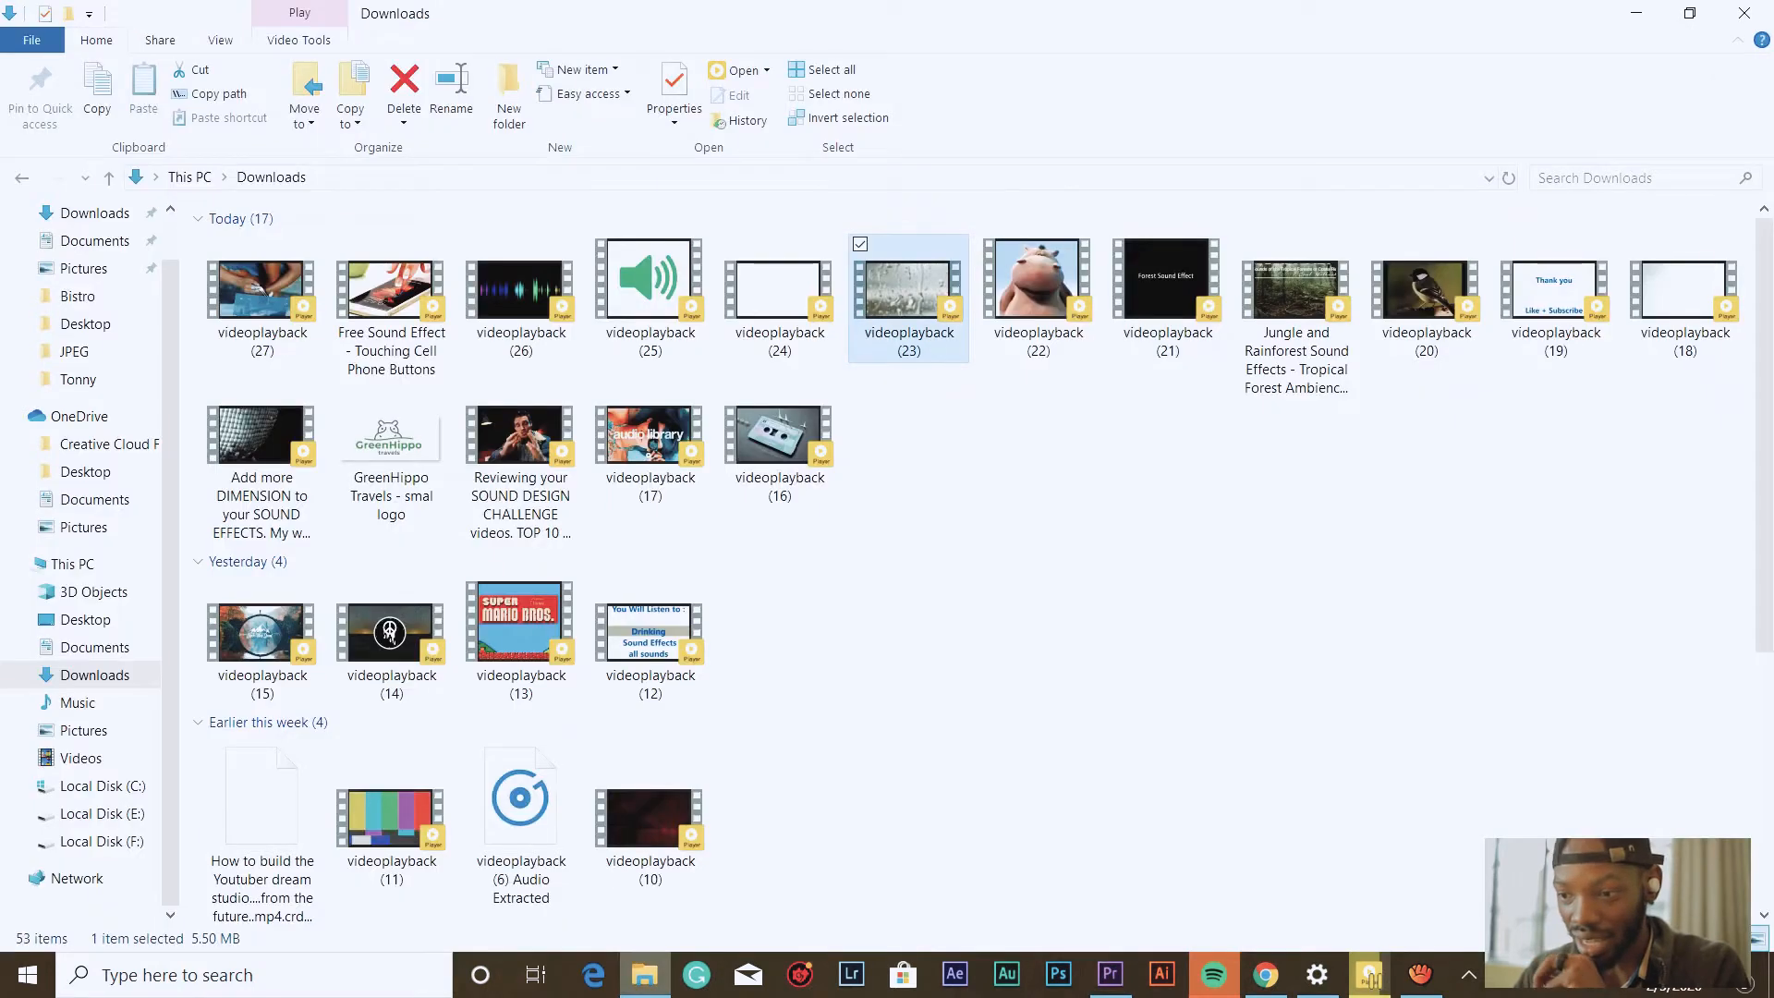
left_click_drag(803, 341, 943, 802)
left_click_drag(1118, 961, 176, 144)
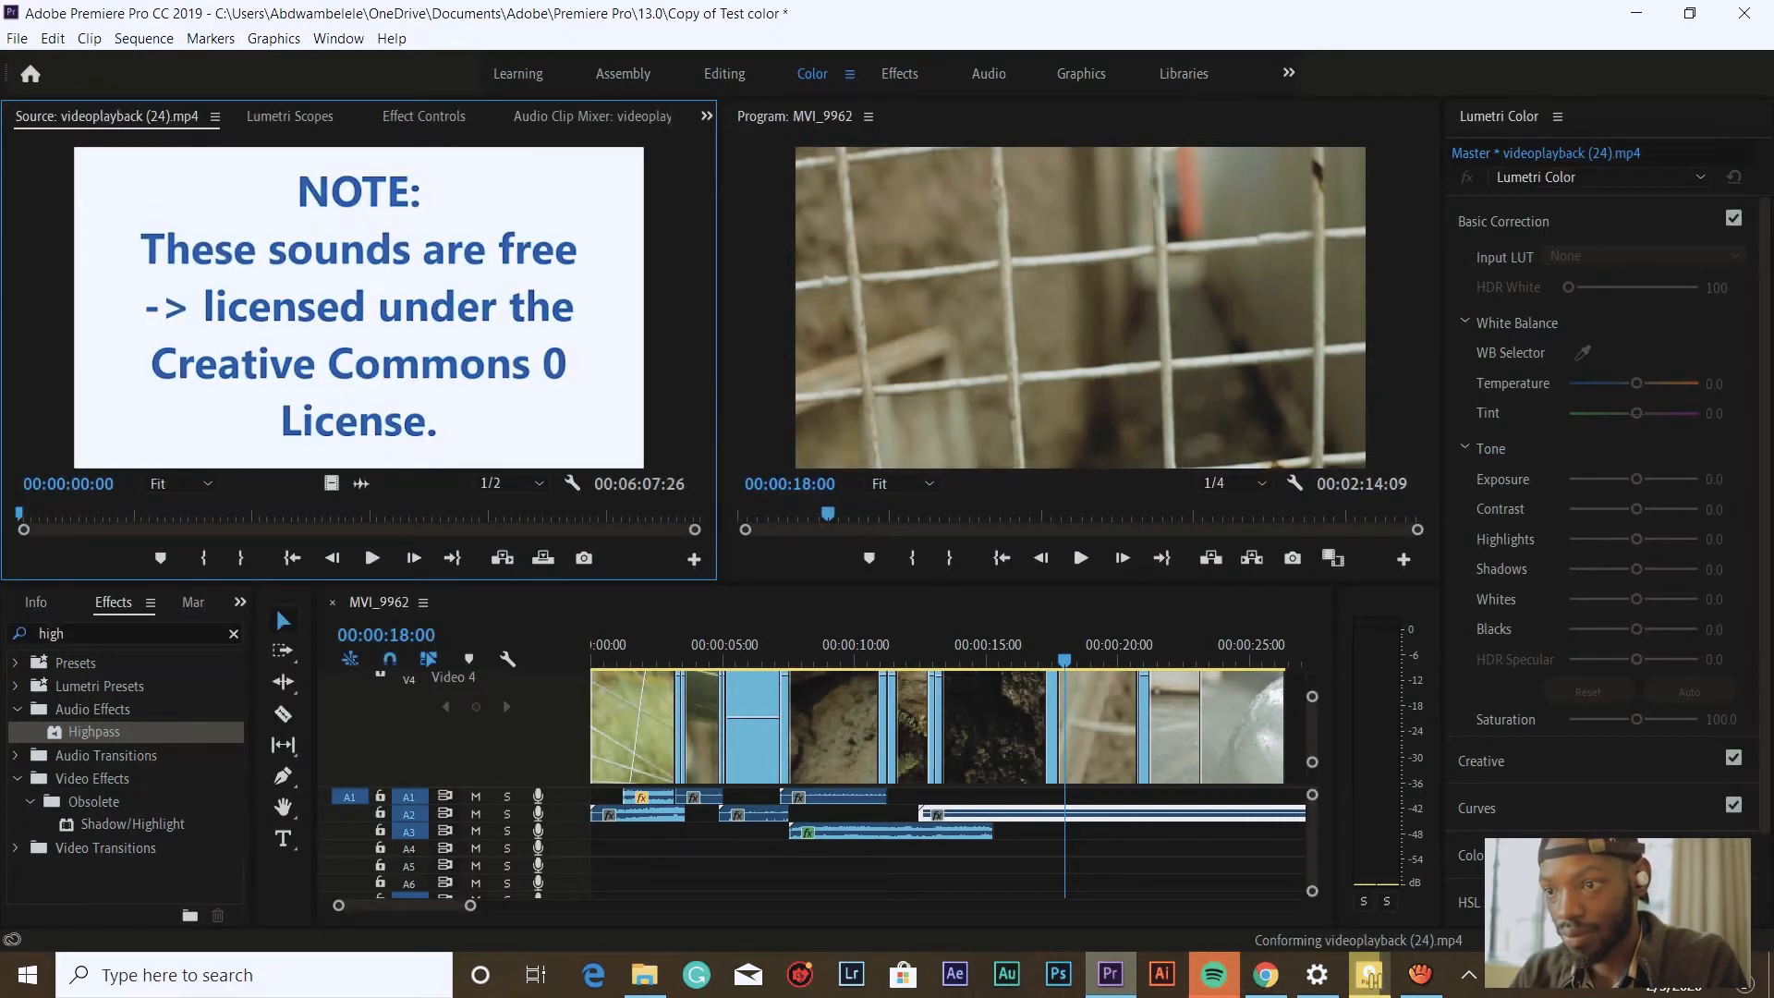
key("space")
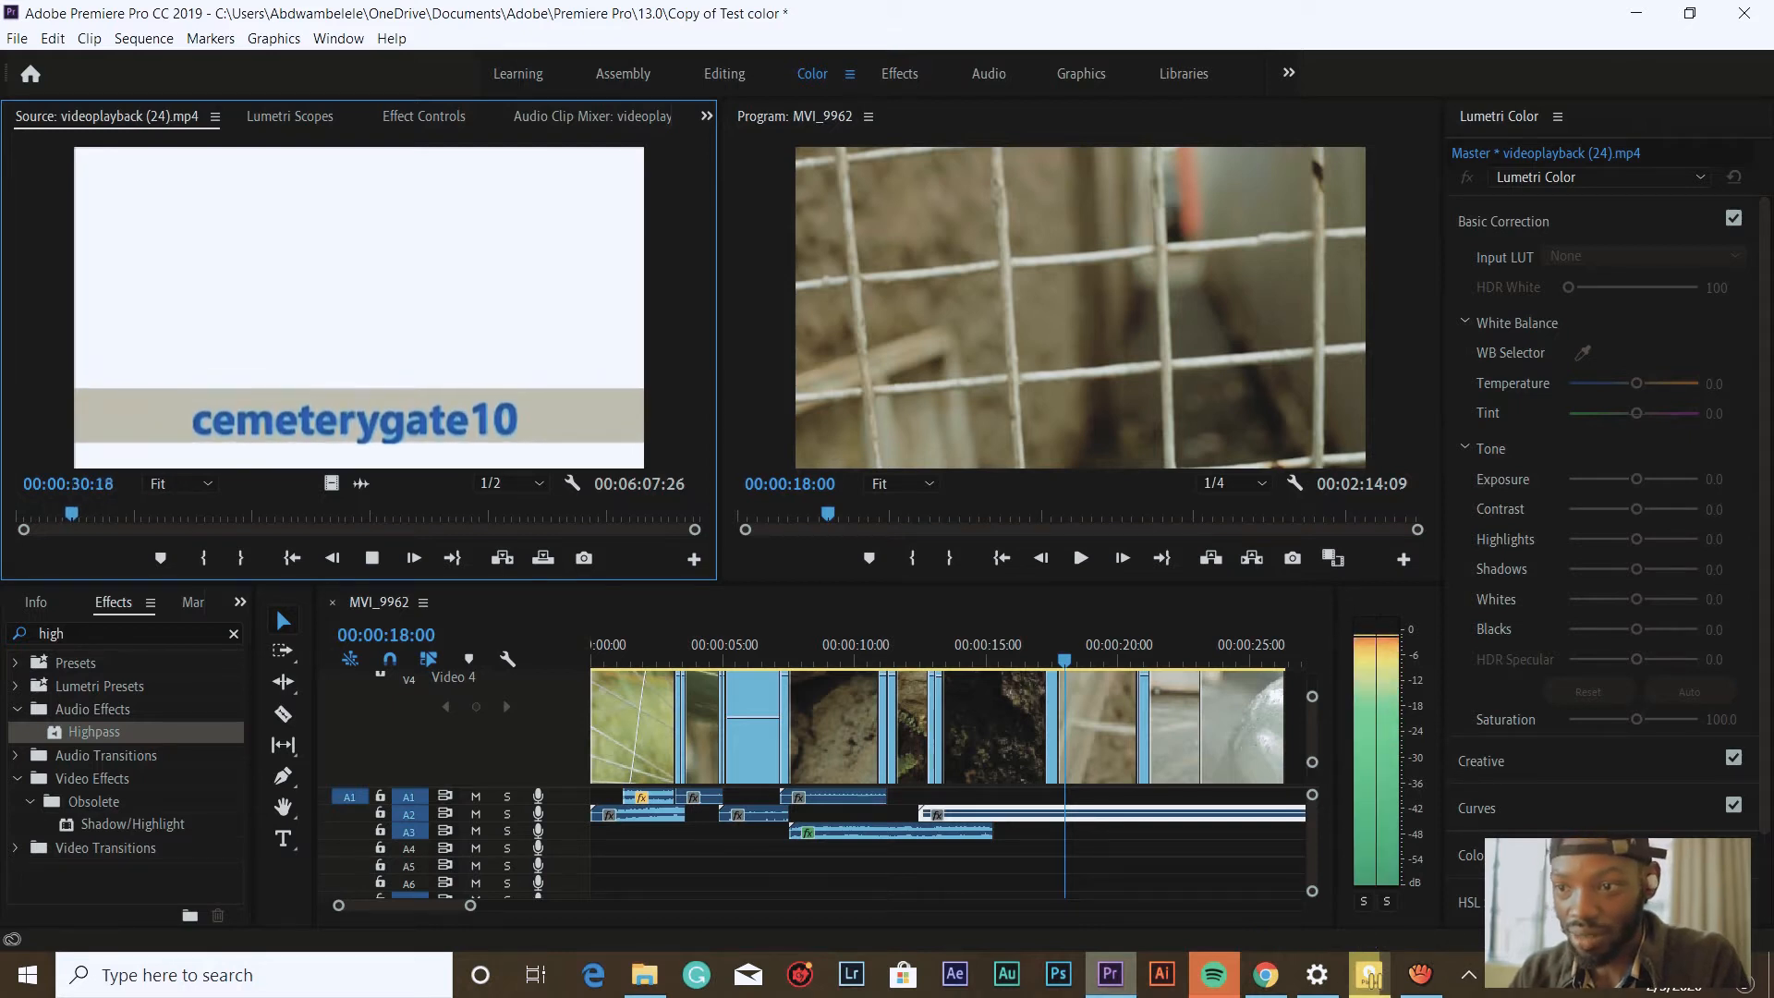
- Mark the gate 1 sound from 00:00:21:09 to 00:00:25:22 and add its audio to A4 under the wire fence shot
left_click(53, 514)
key("space")
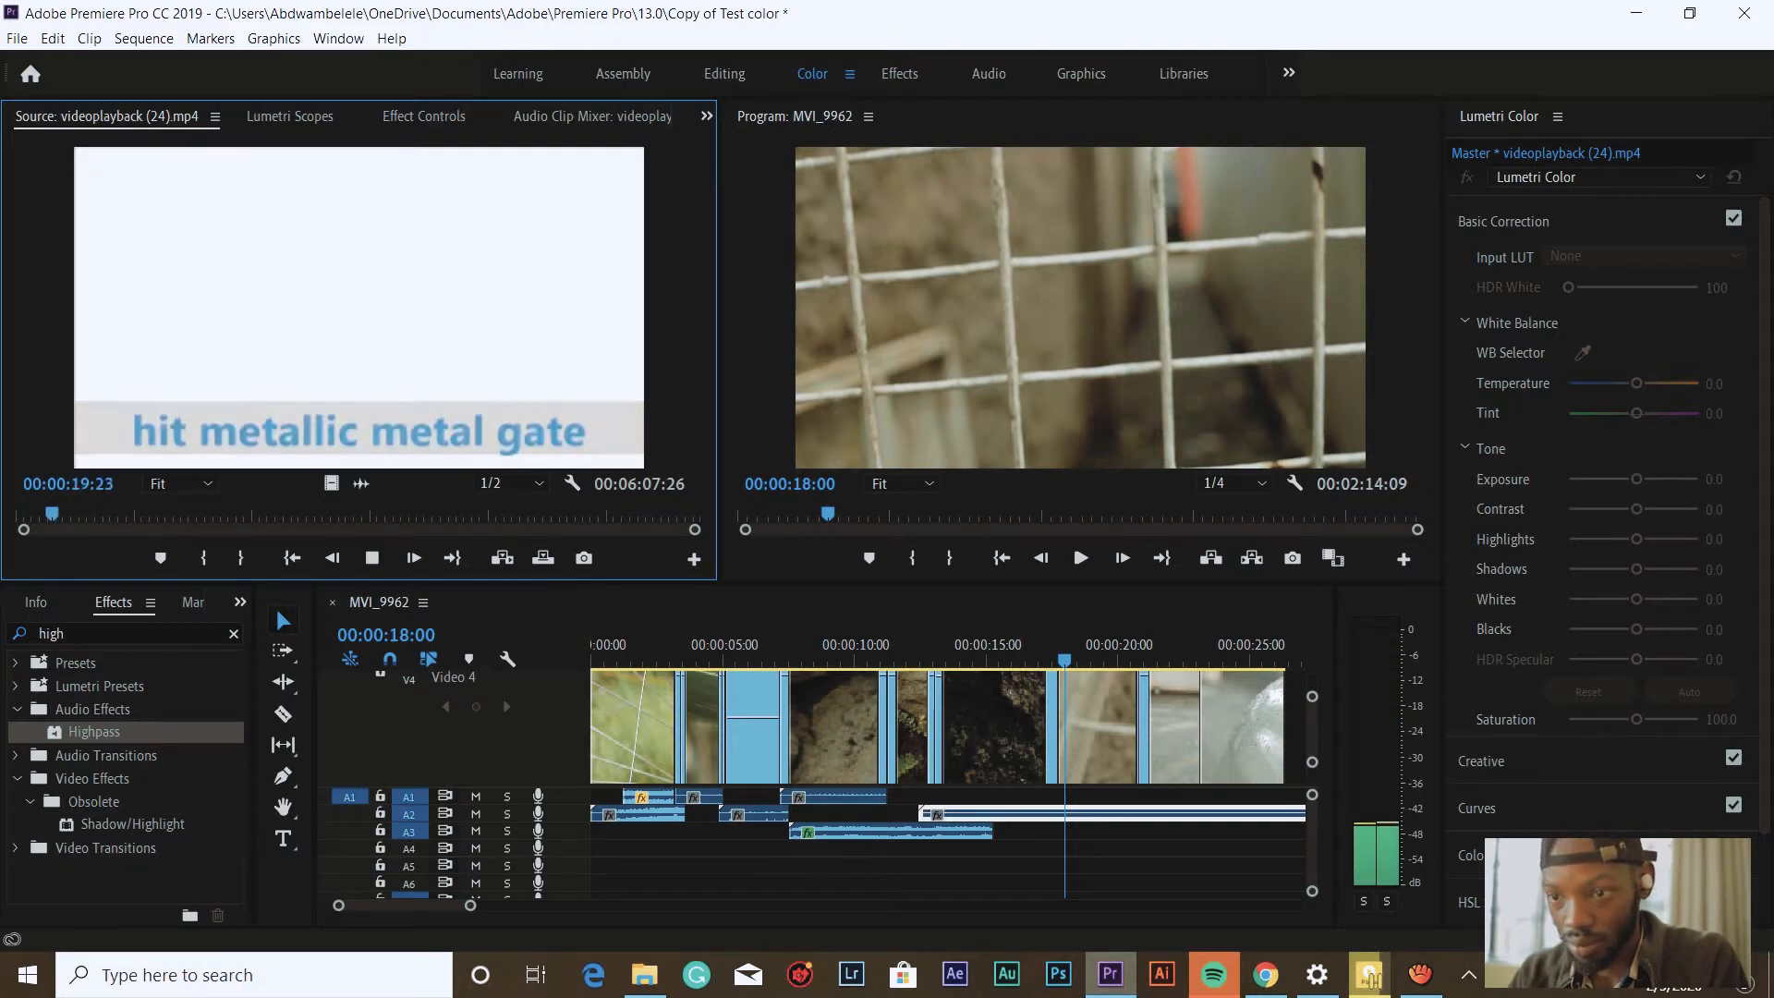
key("space")
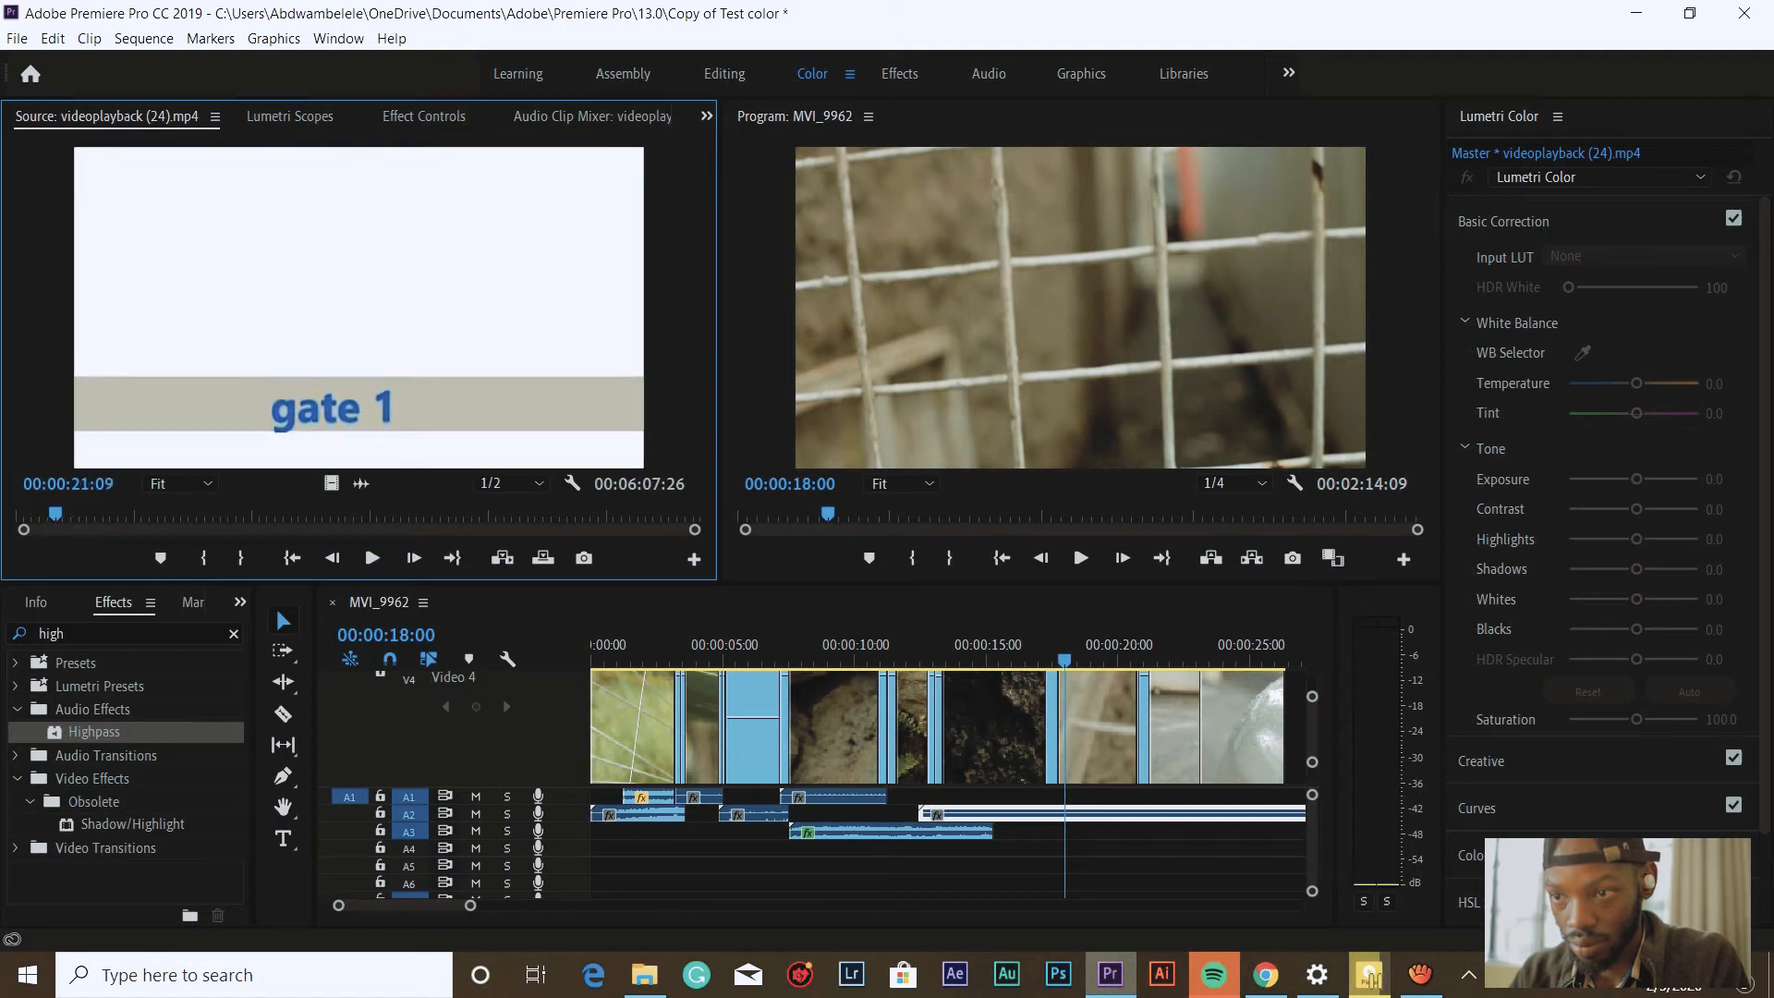
key("space")
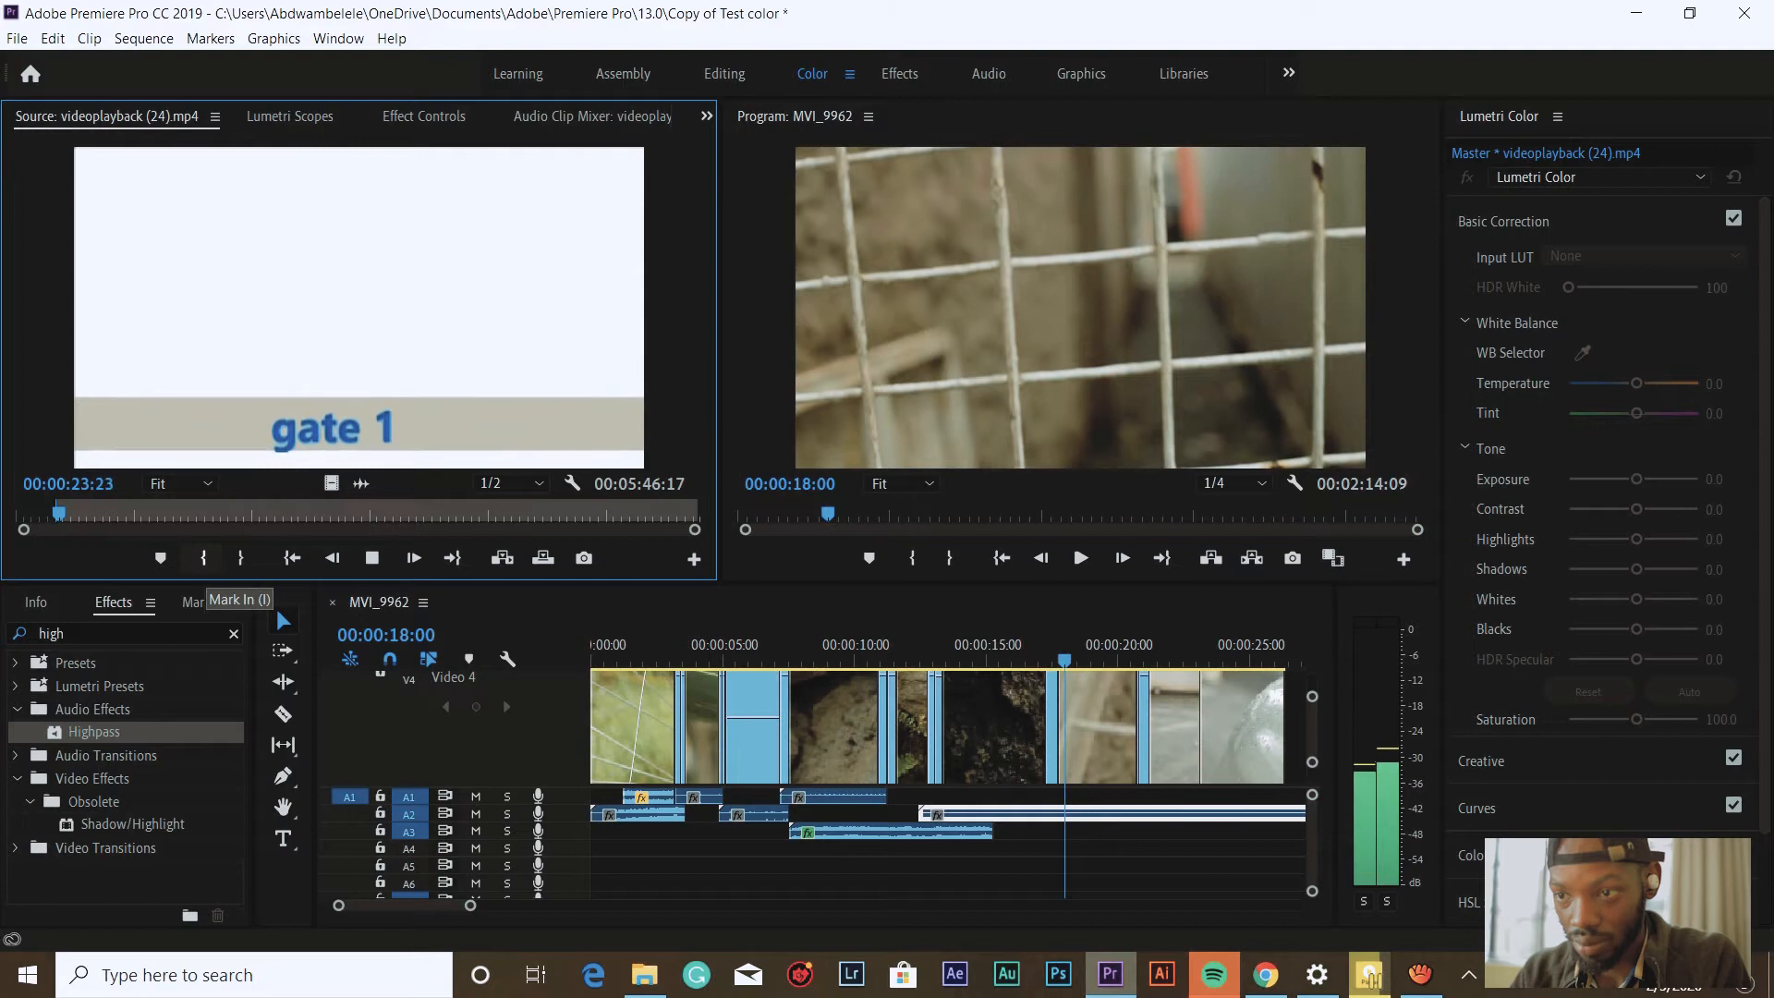
key("space")
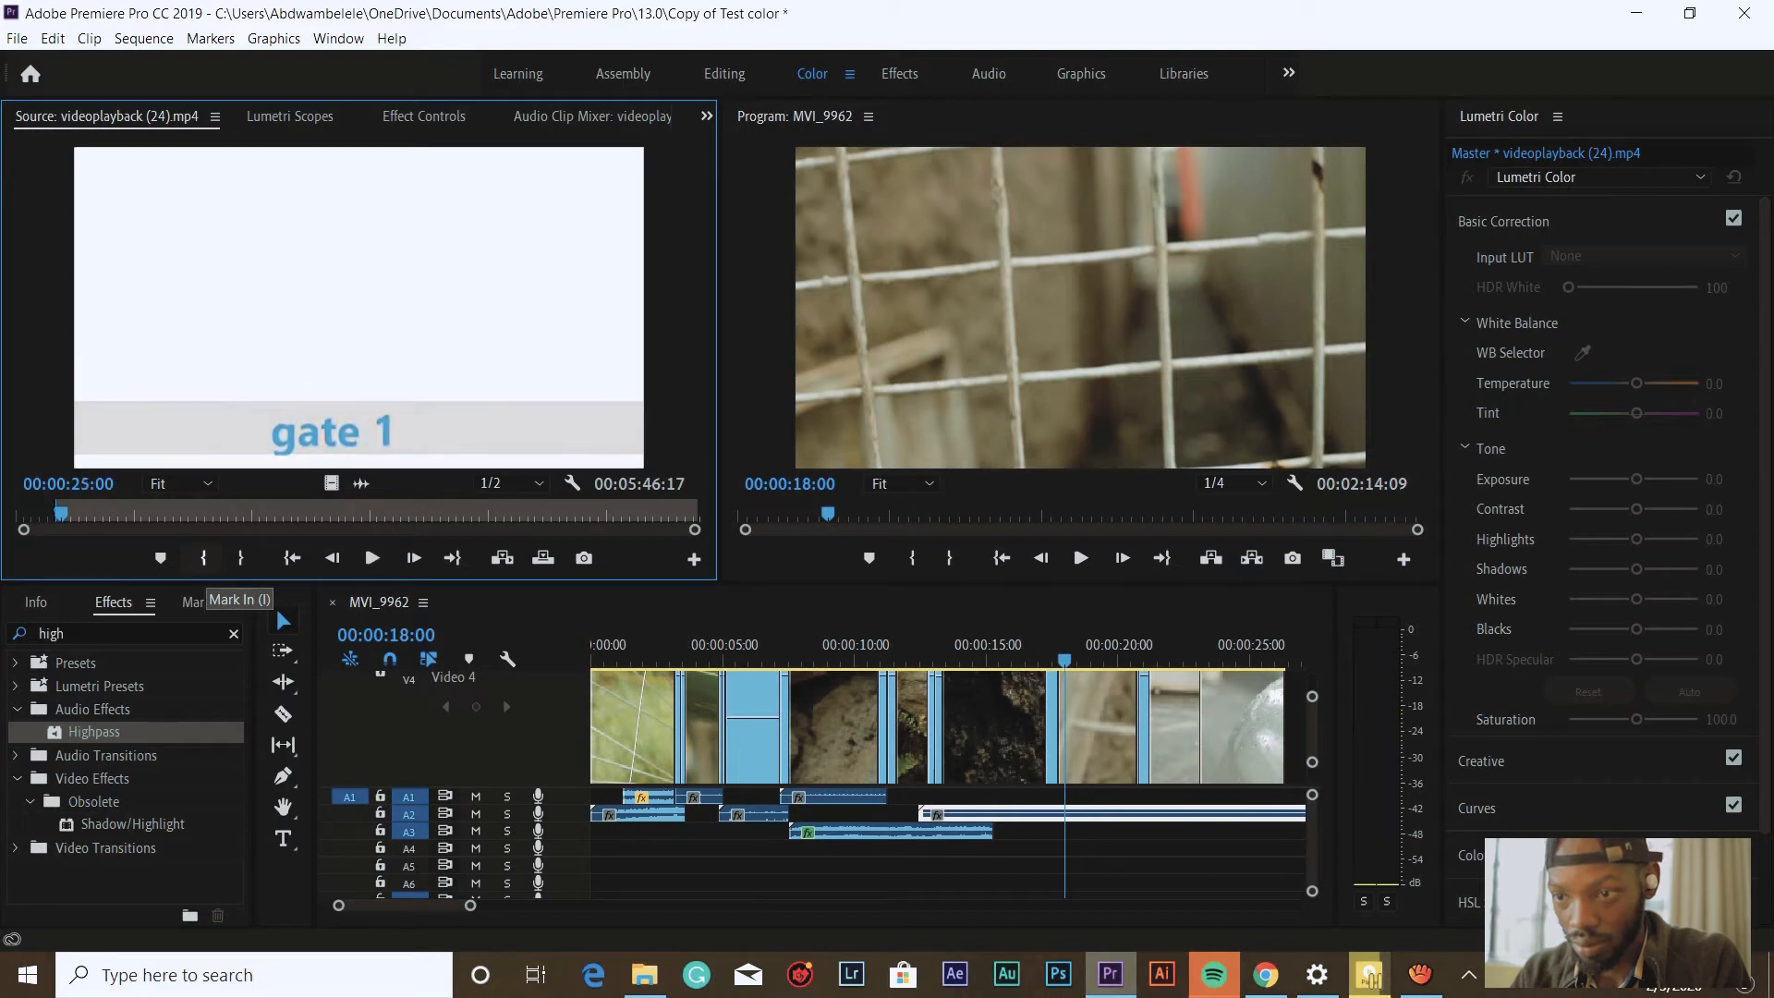
key("space")
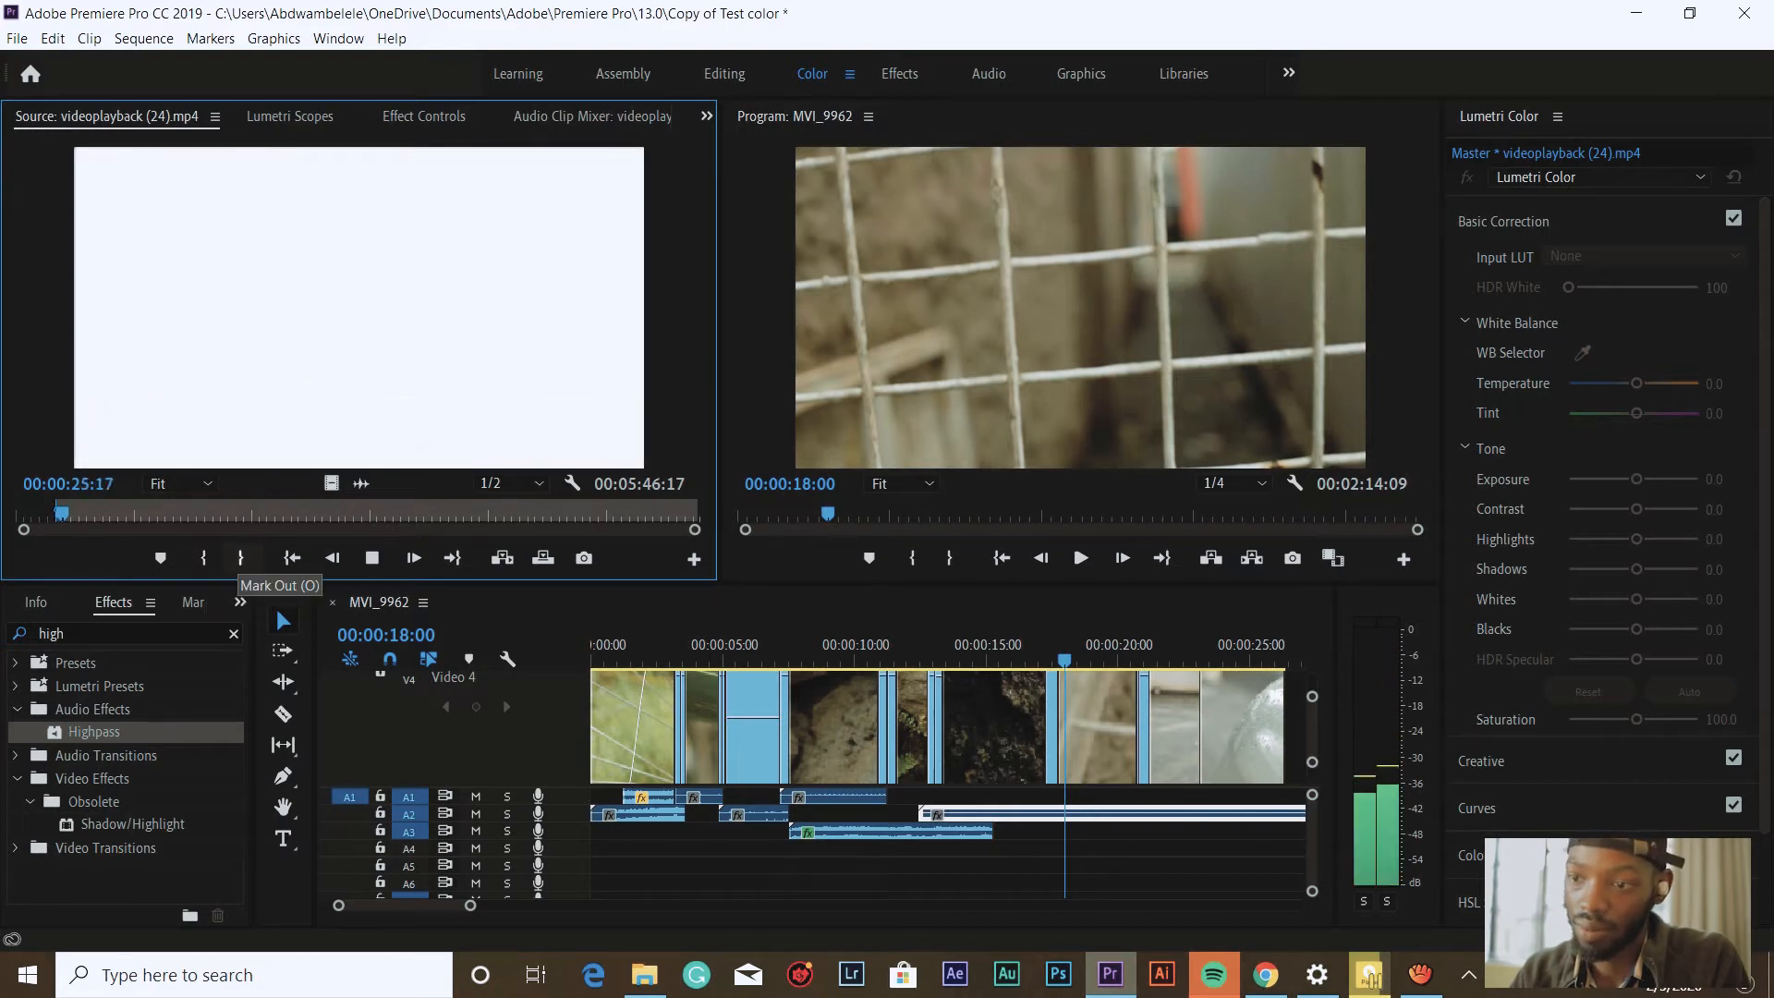
key("space")
left_click(240, 559)
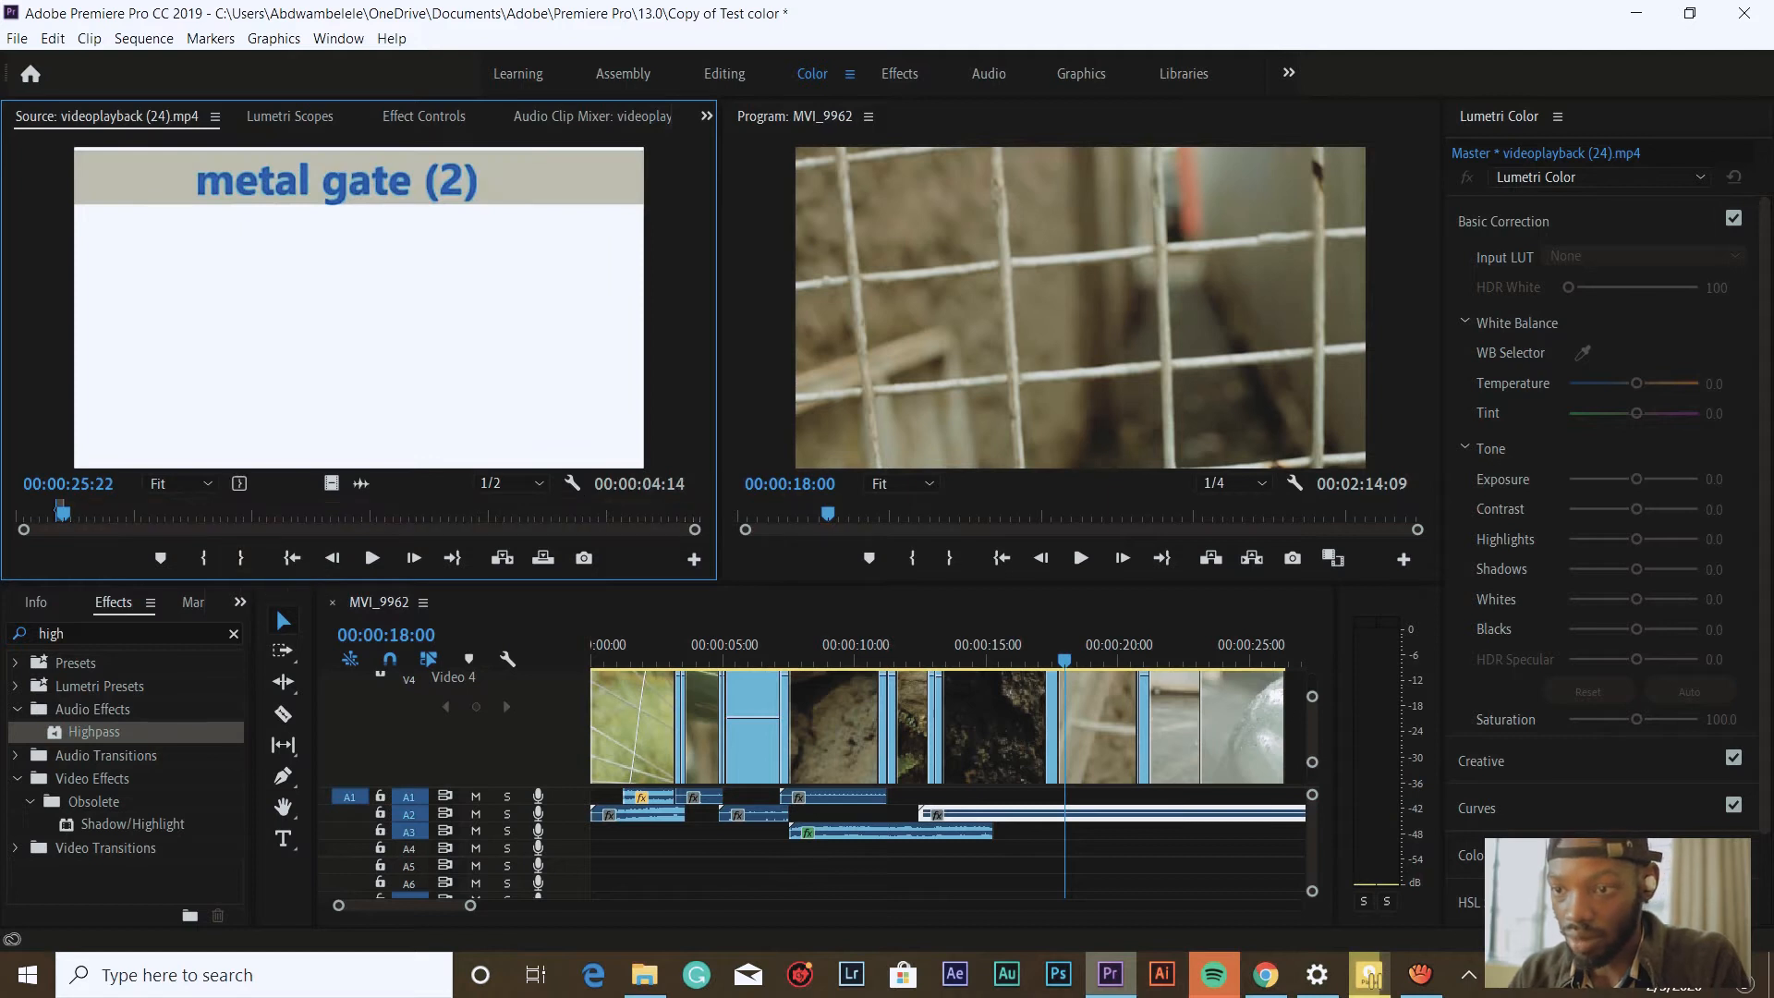
left_click_drag(1105, 796, 1118, 851)
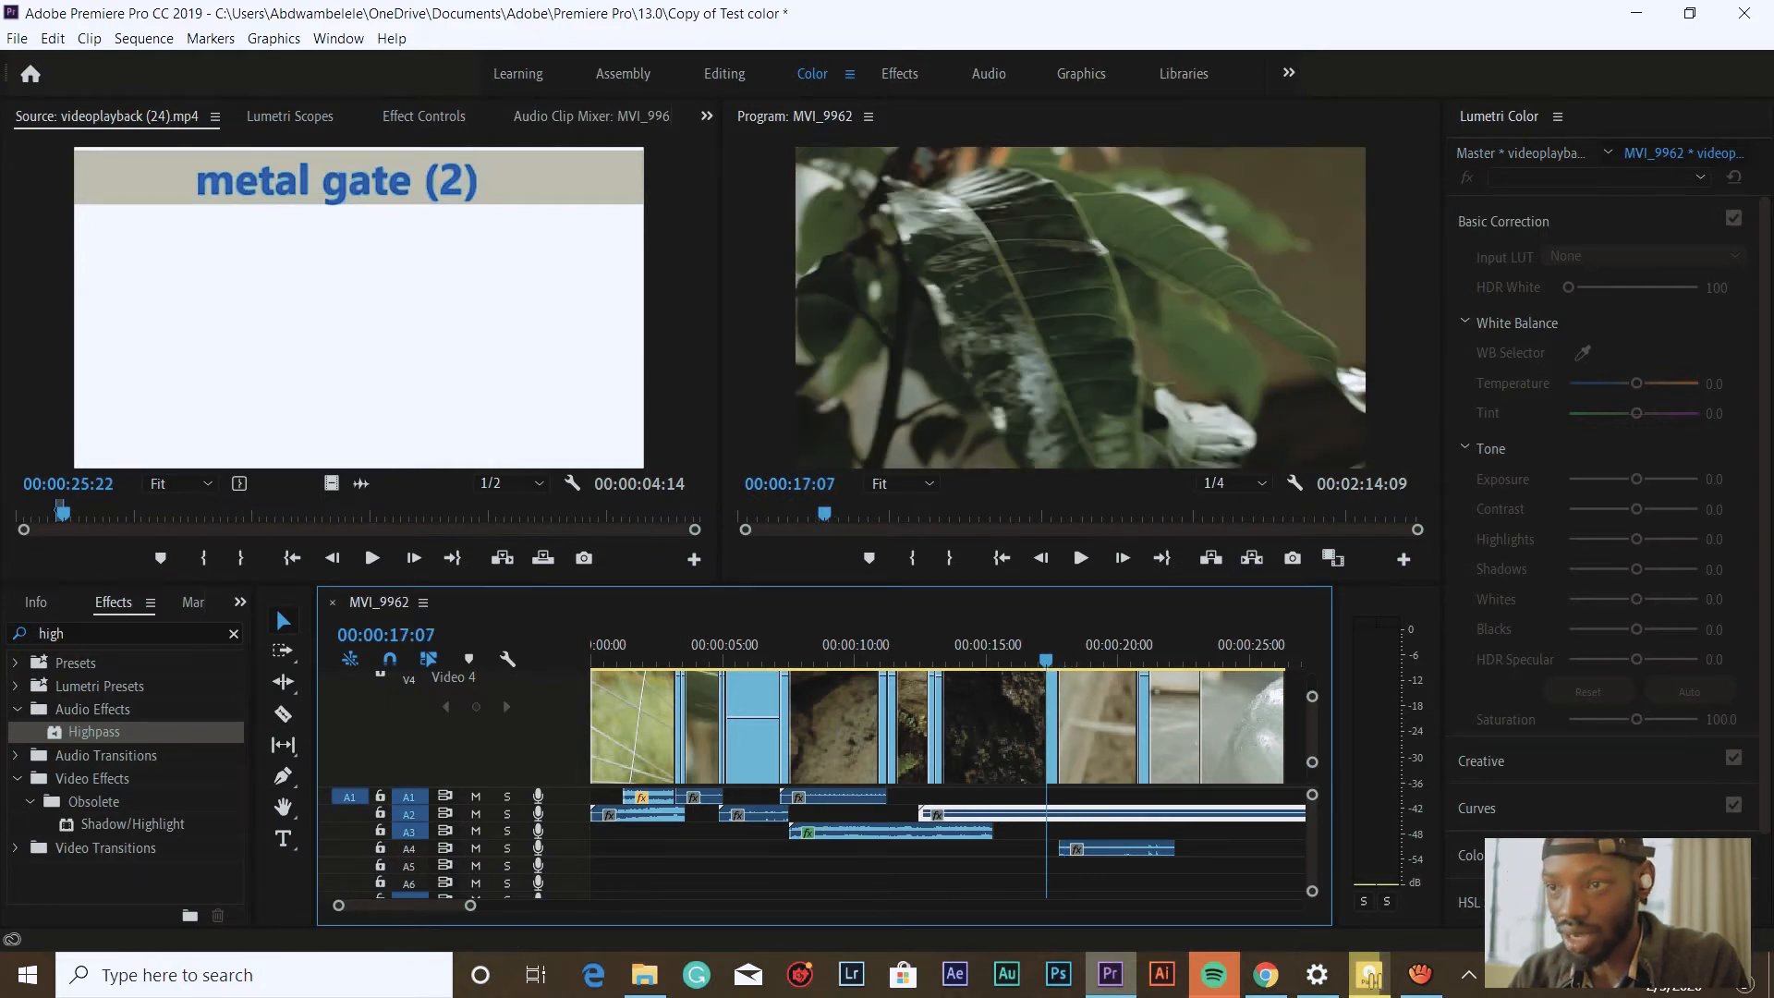
- Fade the videoplayback (23) rain audio from 0.0 dB around 00:00:17:07 to -287.5 dB by 00:00:18:03, and play on to the car shot
key("shift+5")
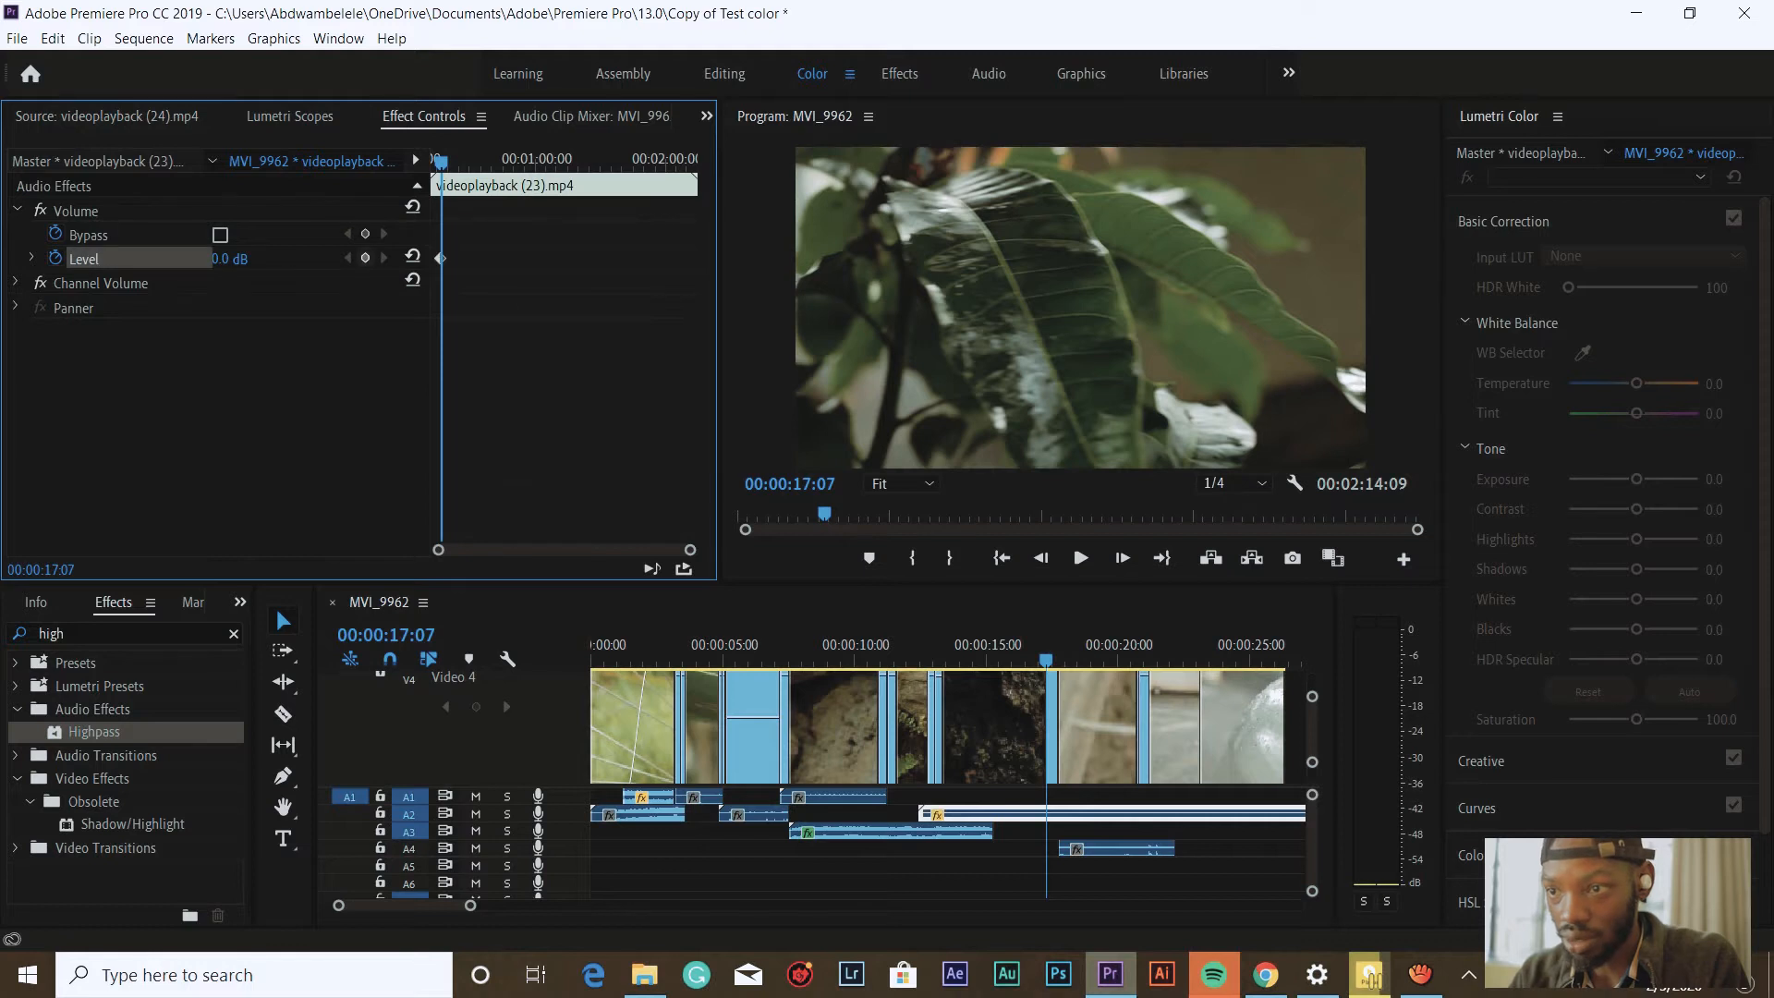
key("space")
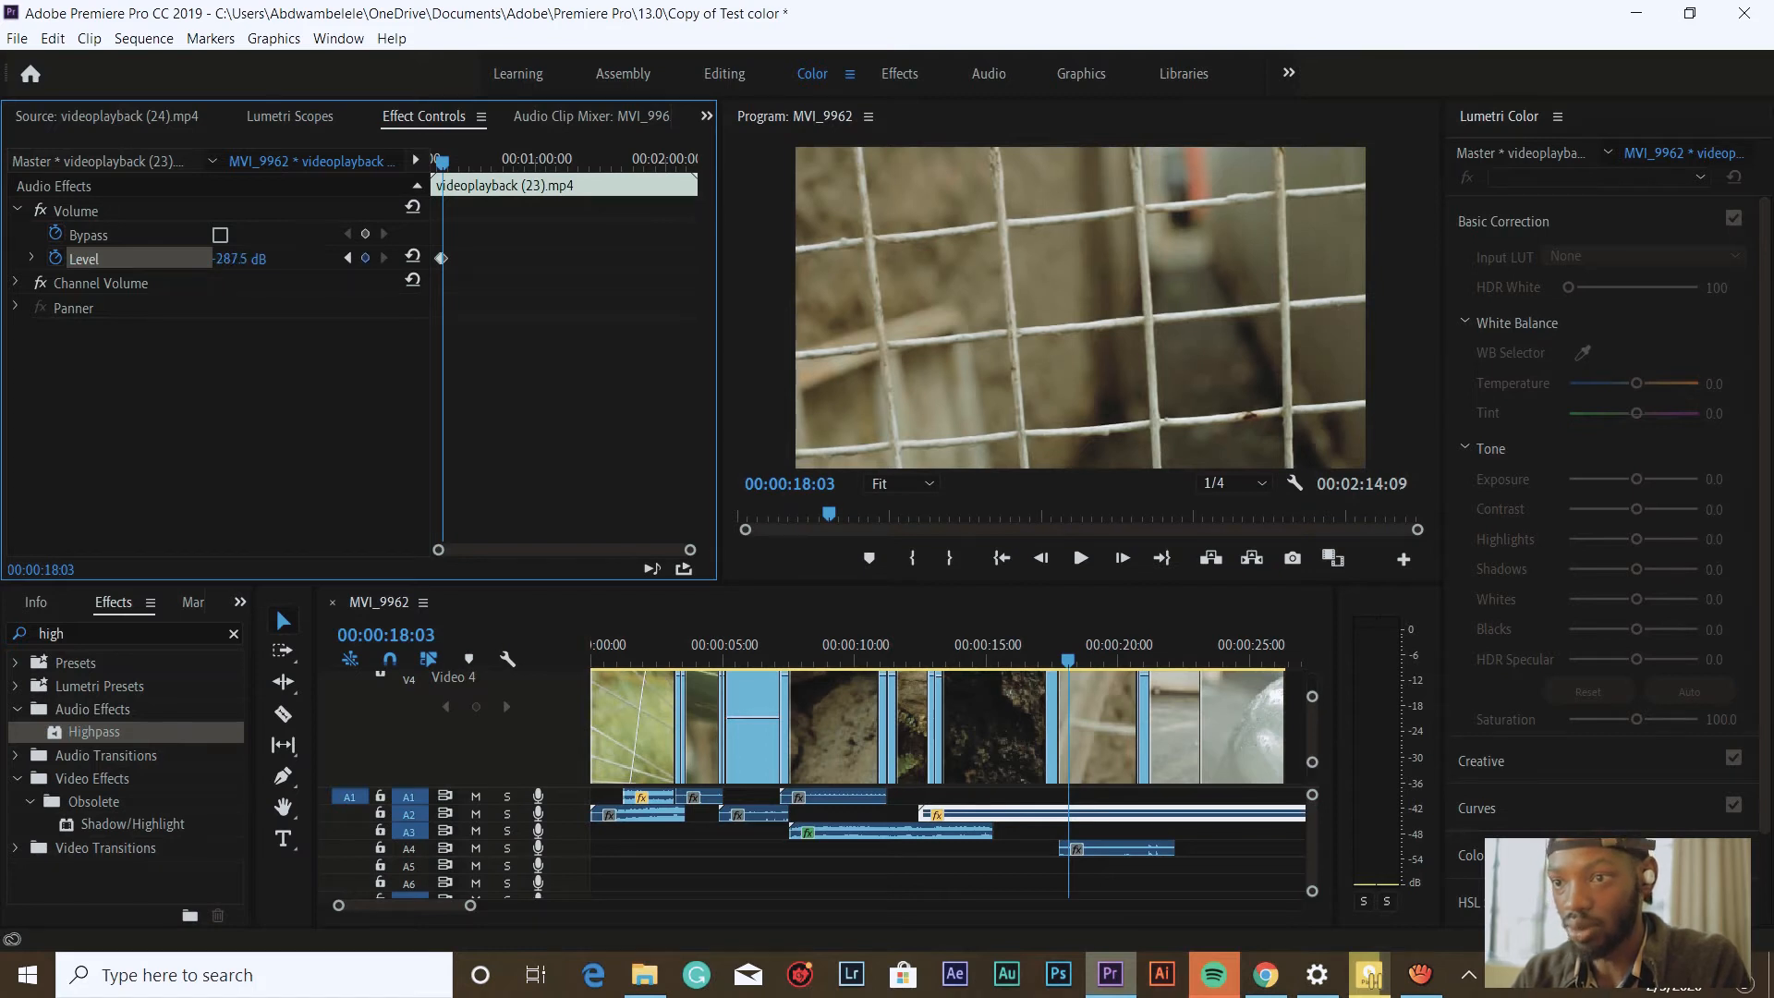
key("shift+3")
key("space")
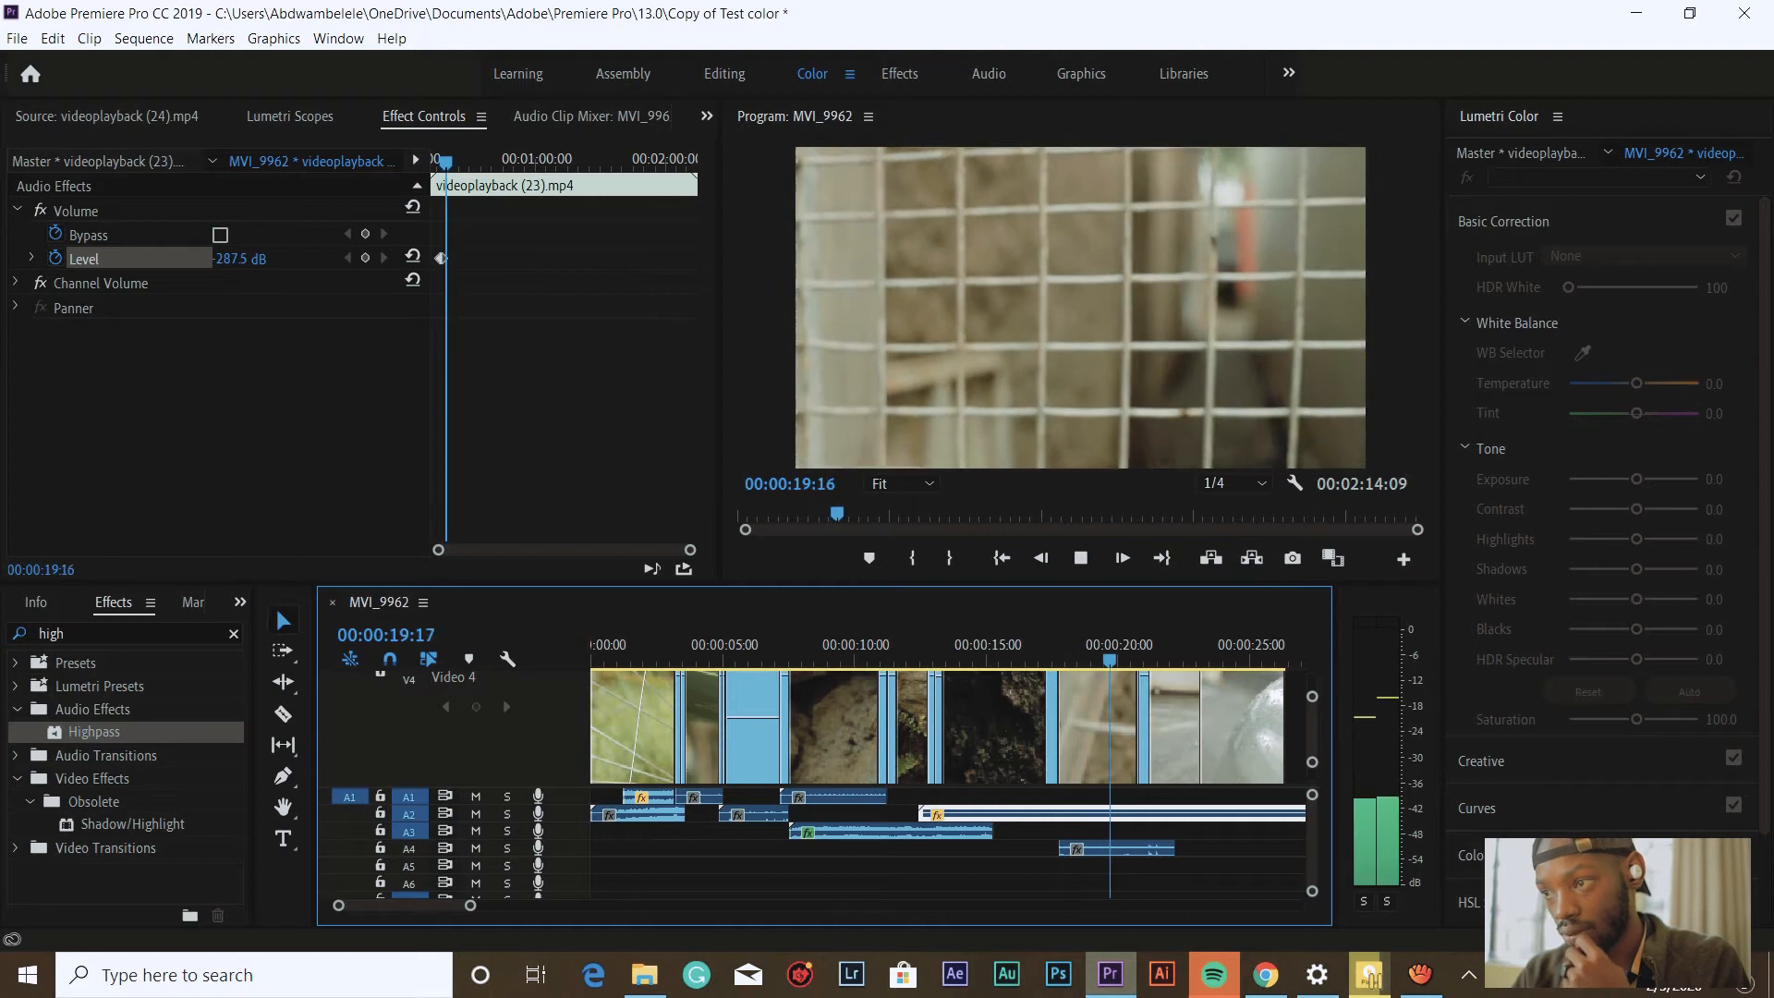
key("space")
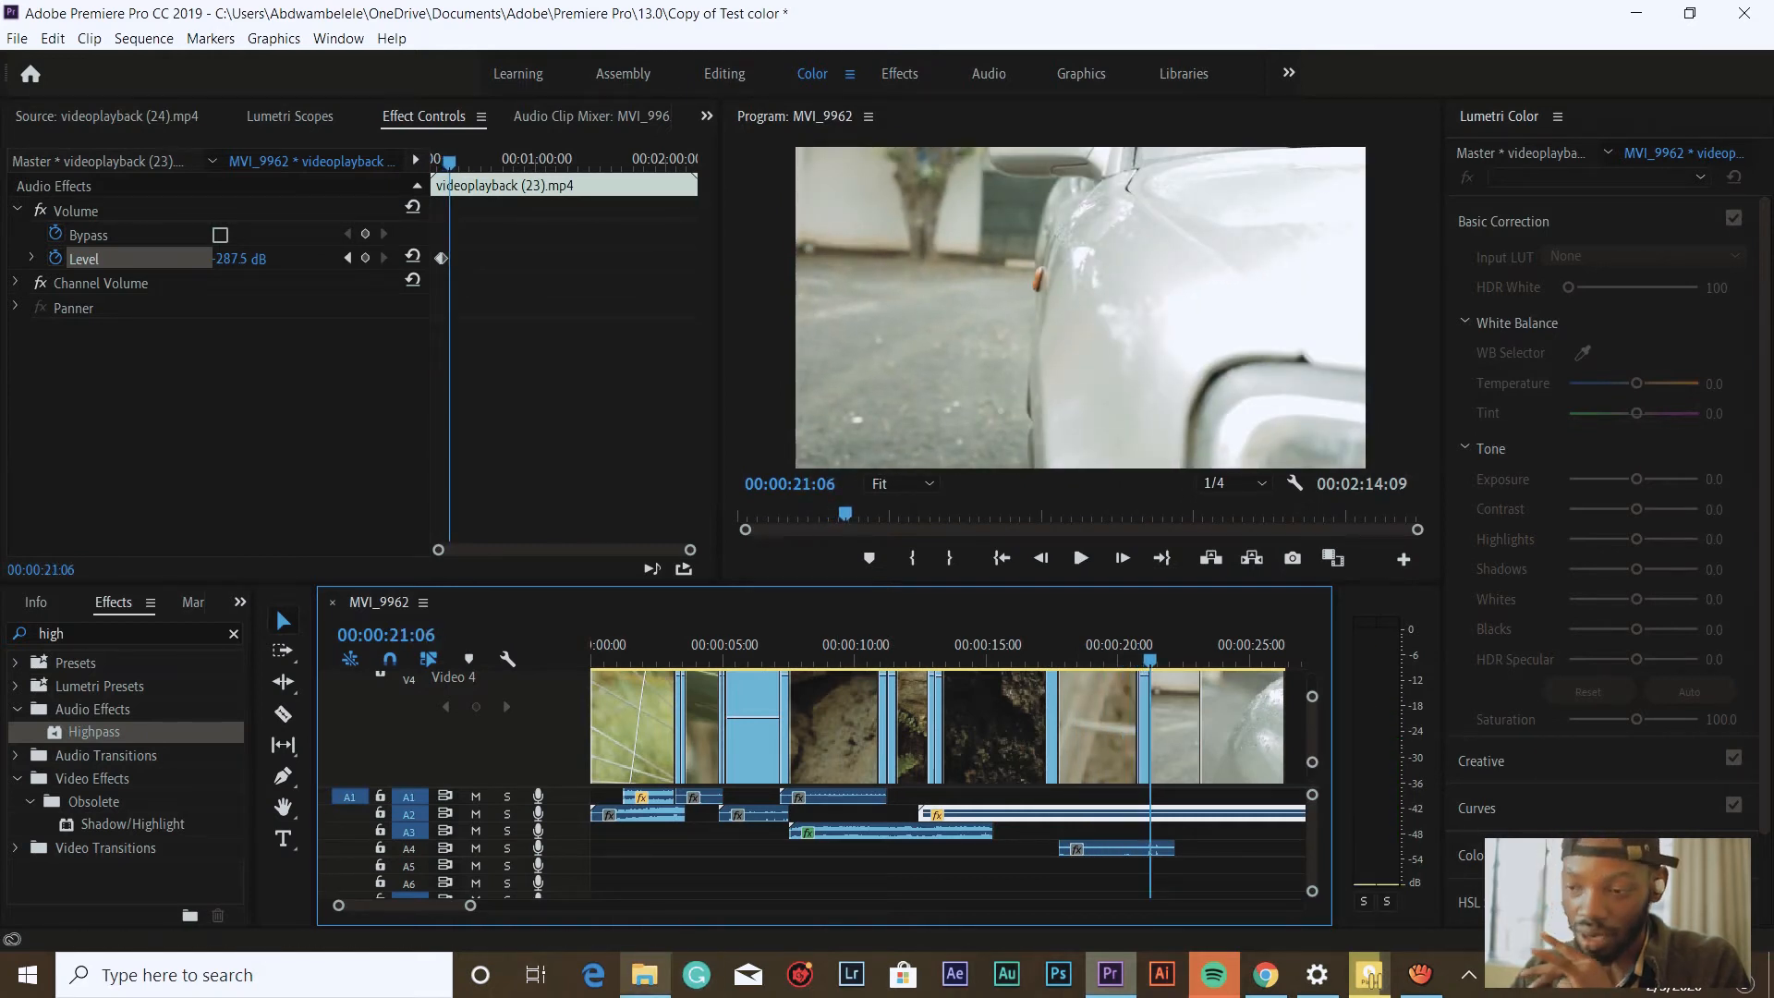
- Load videoplayback (25).mp4 from Downloads, set its out point at 00:00:04:08 and add only its audio to A1 under the car shot
key("alt+Tab")
left_click(650, 296)
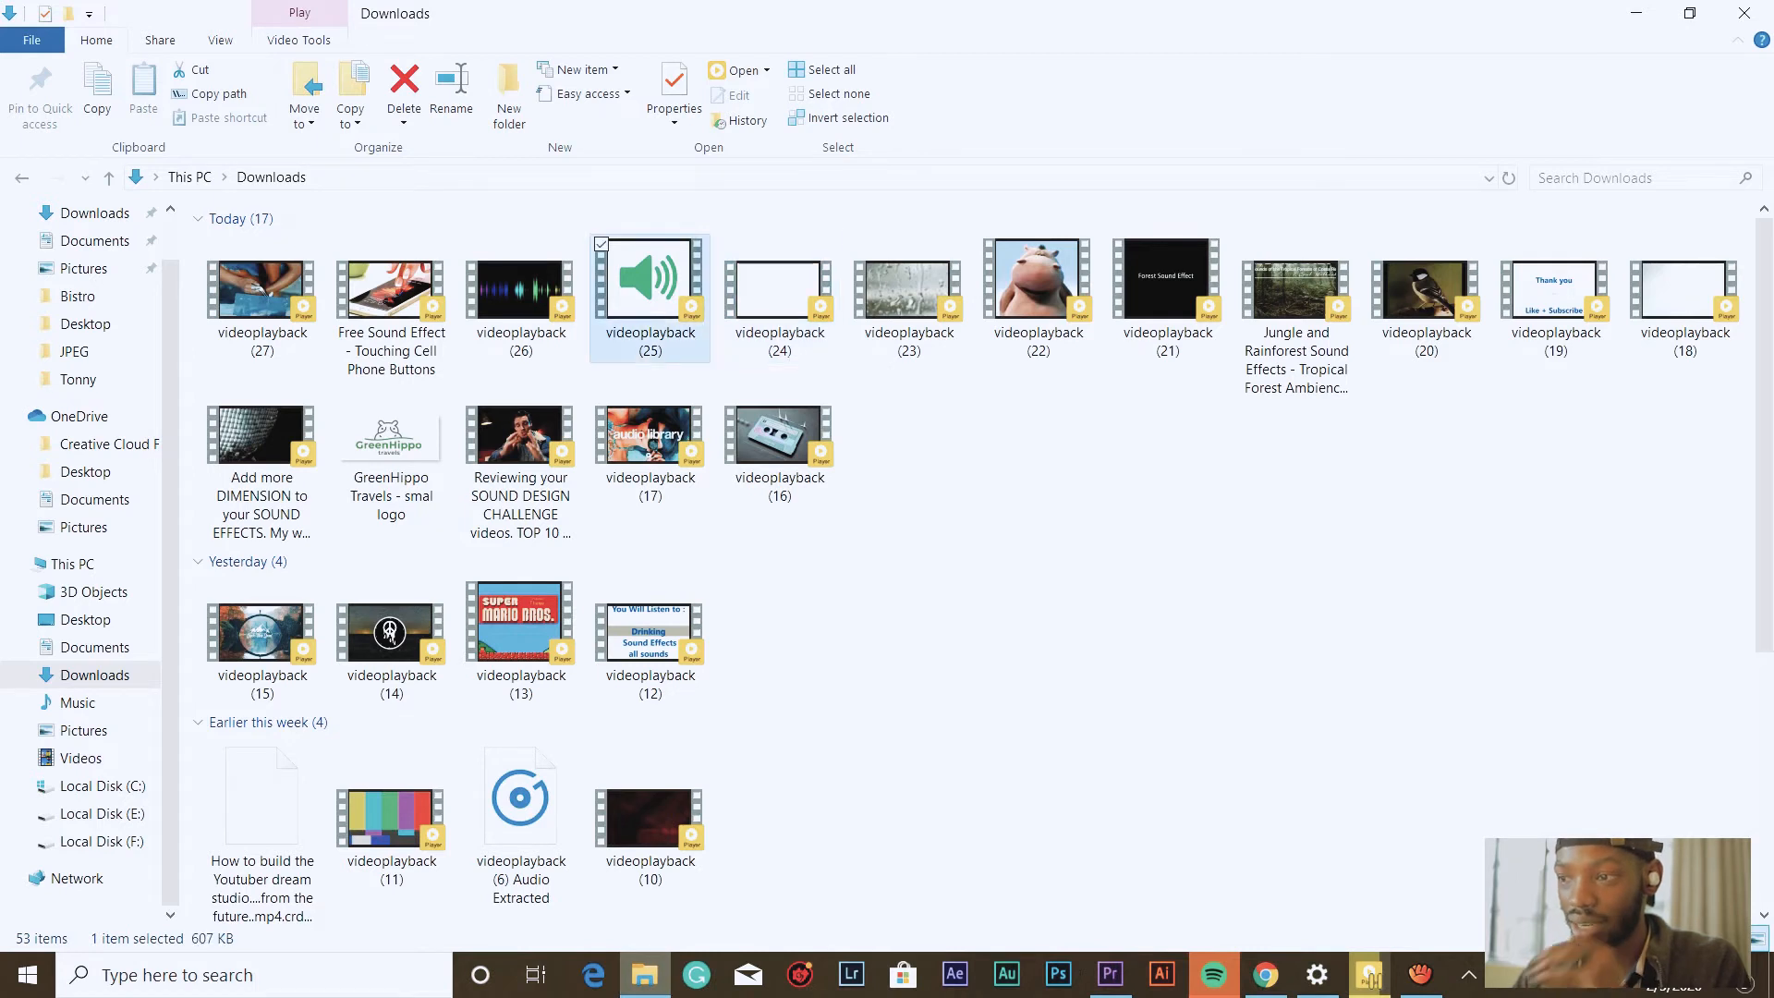
left_click_drag(655, 326, 442, 276)
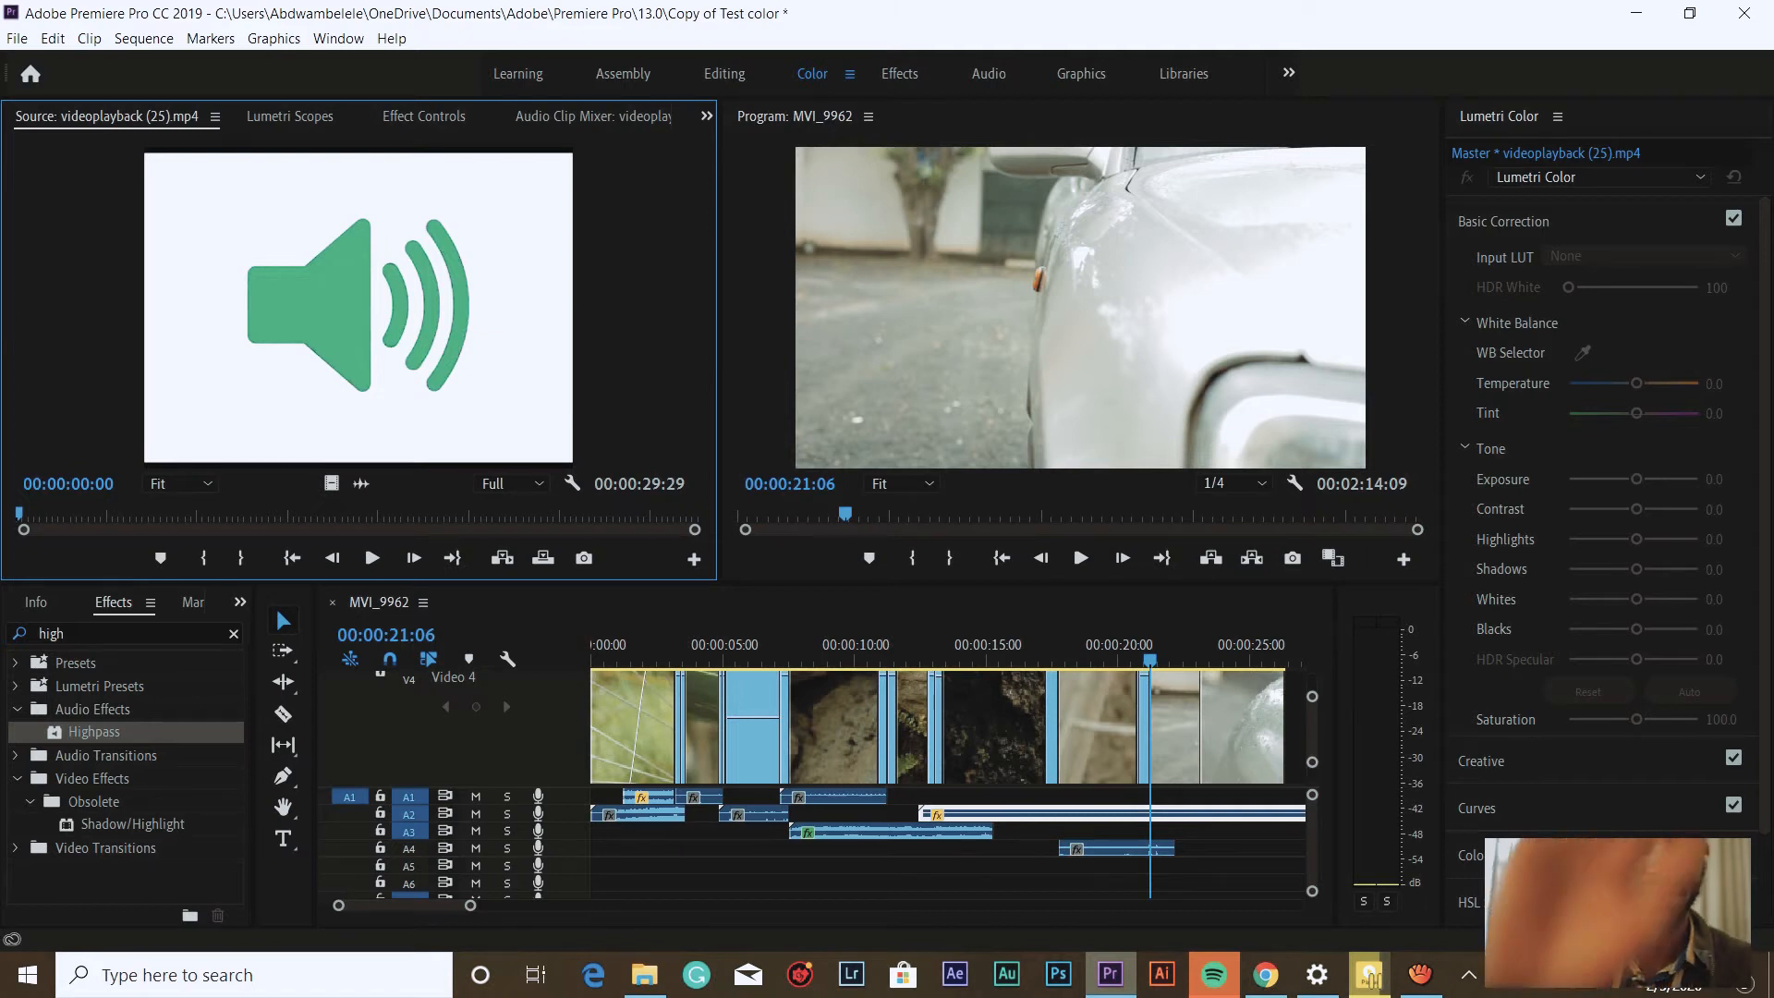
key("space")
key("space")
key("o")
left_click_drag(361, 484, 1130, 797)
- Play the sequence and split the videoplayback (23) rain audio on A2 under the wire fence shot
key("space")
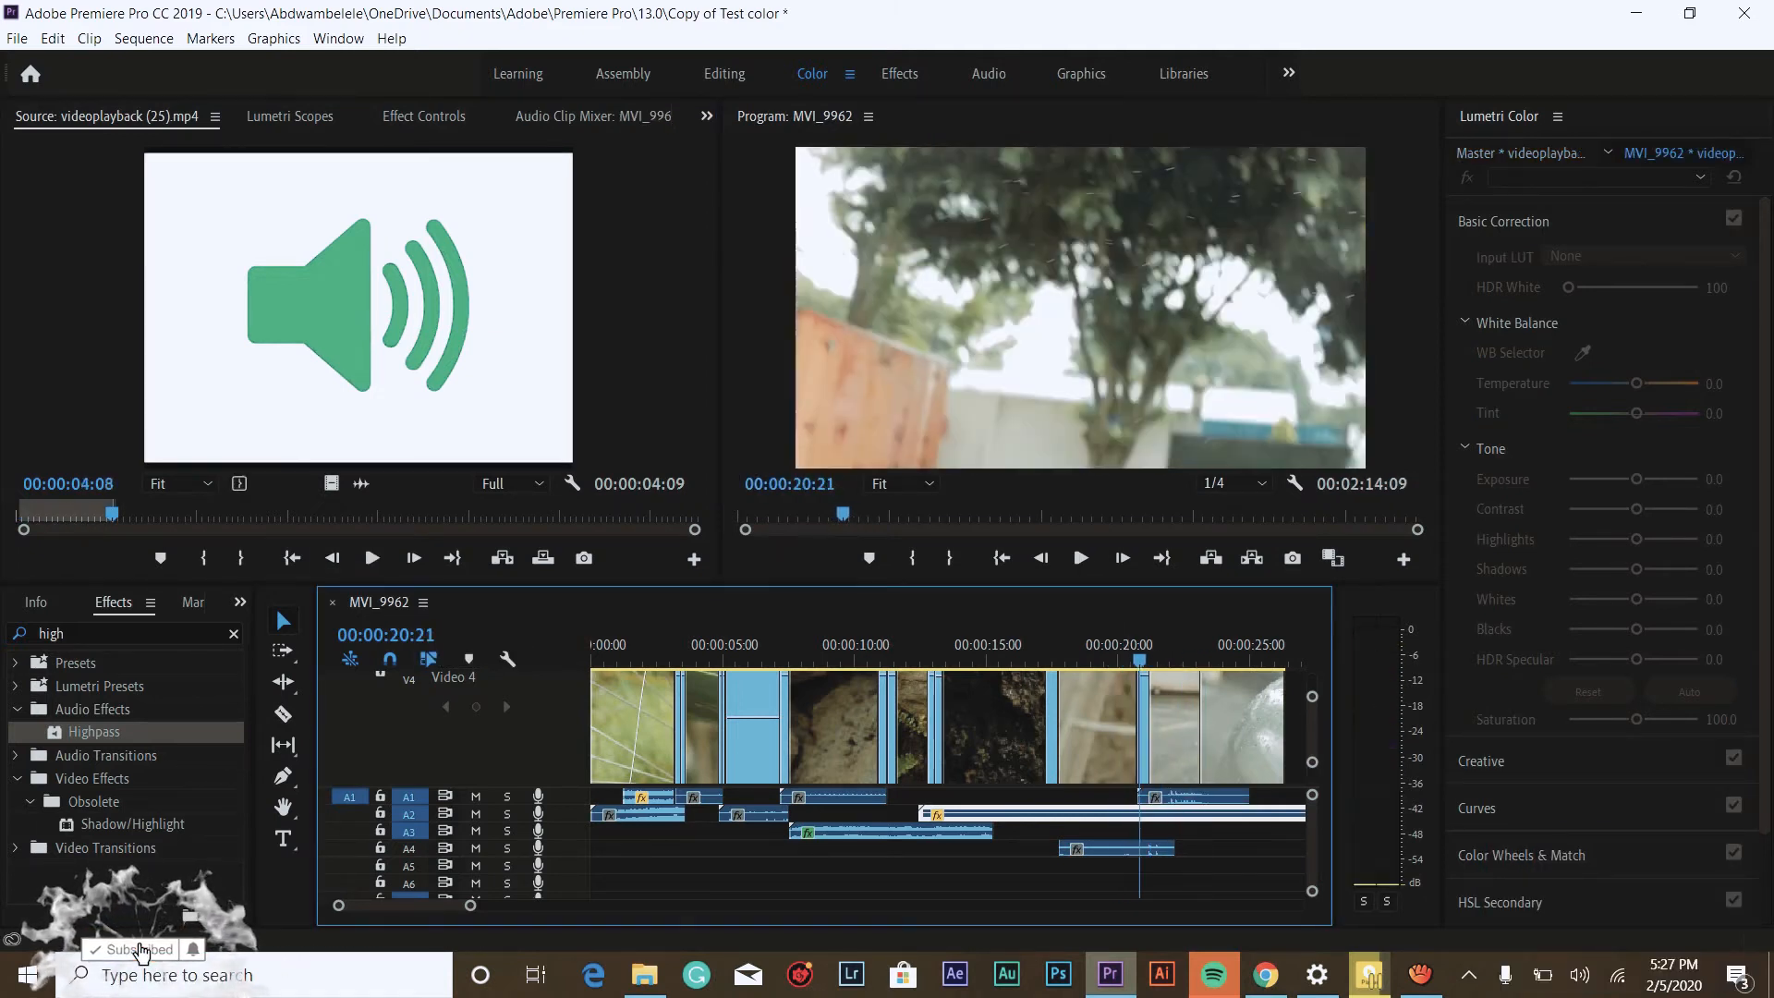
left_click(895, 831)
left_click(895, 659)
key("space")
left_click(1036, 814)
key("space")
key("ctrl+k")
- Adjust the videoplayback (25) audio on A1 to start slightly before the car shot, and play the result
left_click_drag(1036, 815, 1246, 797)
left_click(1149, 867)
key("space")
key("space")
- Add a Volume level keyframe to the audio under the car shots and move to the end of the clip for its fade
left_click_drag(1249, 659, 1218, 659)
left_click(425, 116)
left_click(365, 259)
left_click_drag(633, 162, 689, 162)
- Load videoplayback (26).mp4 from Downloads, mark a 00:00:04:13 section and add only its audio to A4 at 00:00:23:15
left_click(644, 975)
left_click_drag(369, 241, 358, 307)
key("space")
left_click(203, 558)
left_click_drag(361, 484, 1220, 848)
double_click(1257, 849)
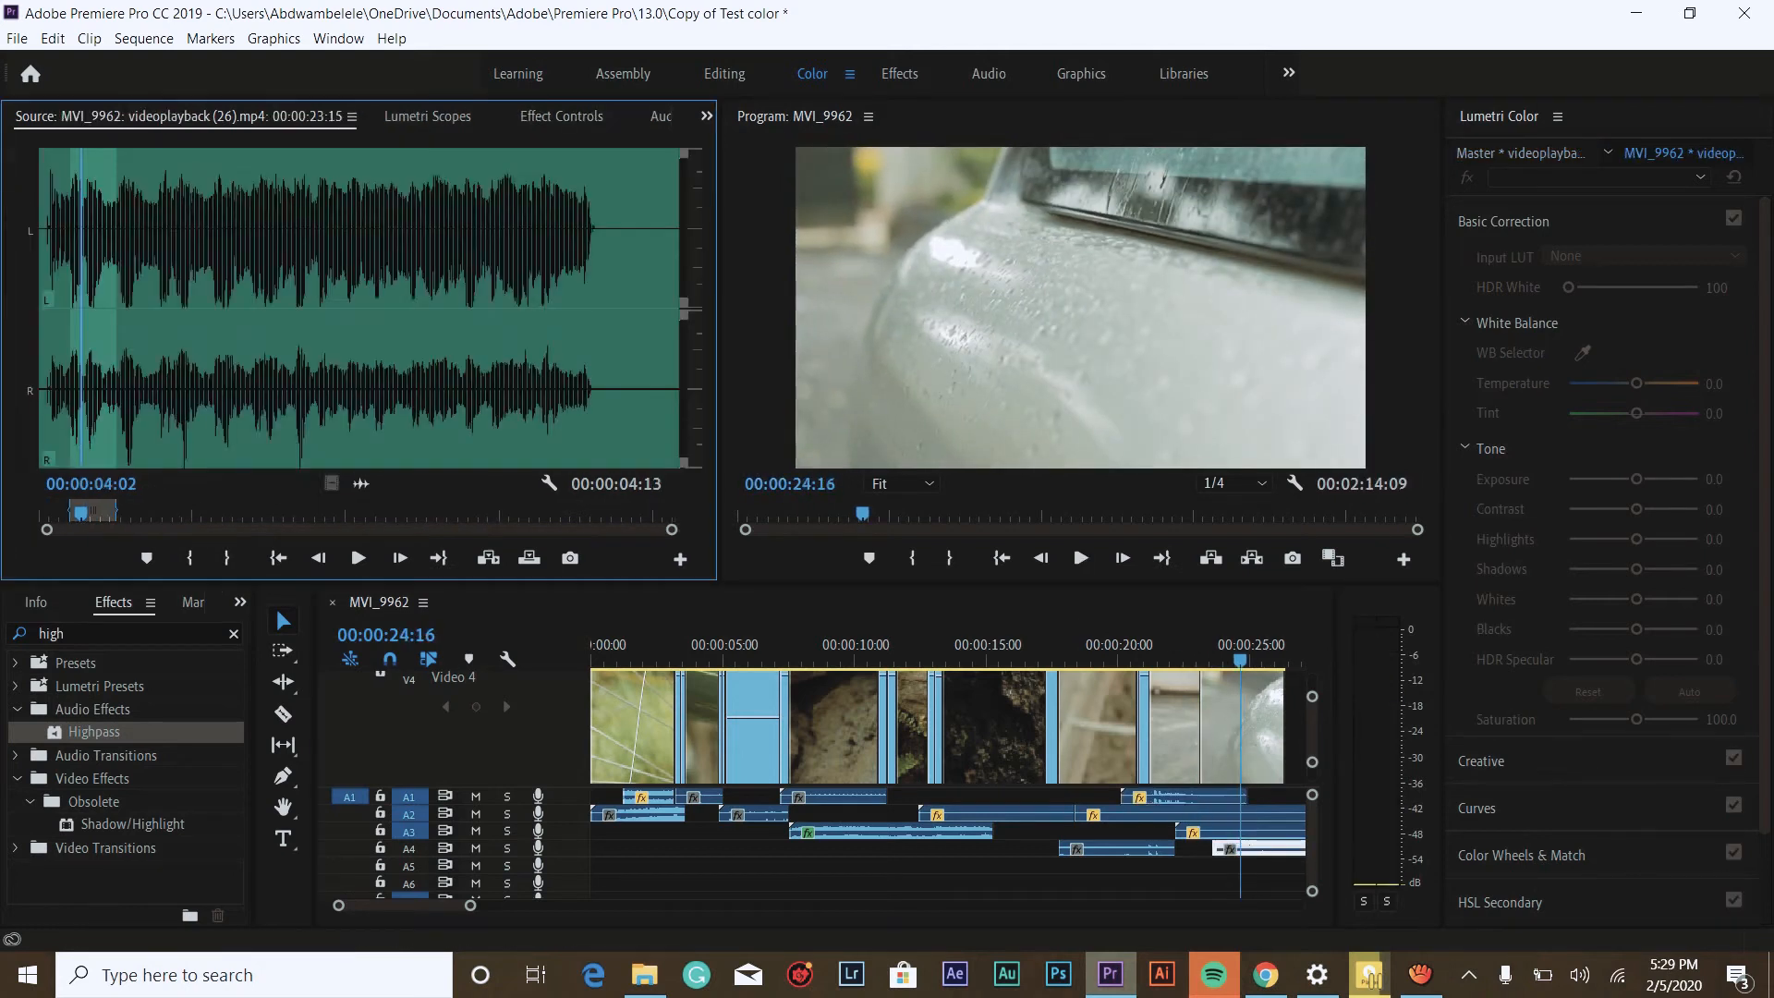
- Keyframe the Volume level of the videoplayback (26) audio on A4 to create a fade, and play the result
left_click(562, 116)
left_click(366, 258)
left_click_drag(492, 162, 433, 161)
left_click_drag(235, 260, 208, 260)
key("space")
key("space")
left_click(348, 259)
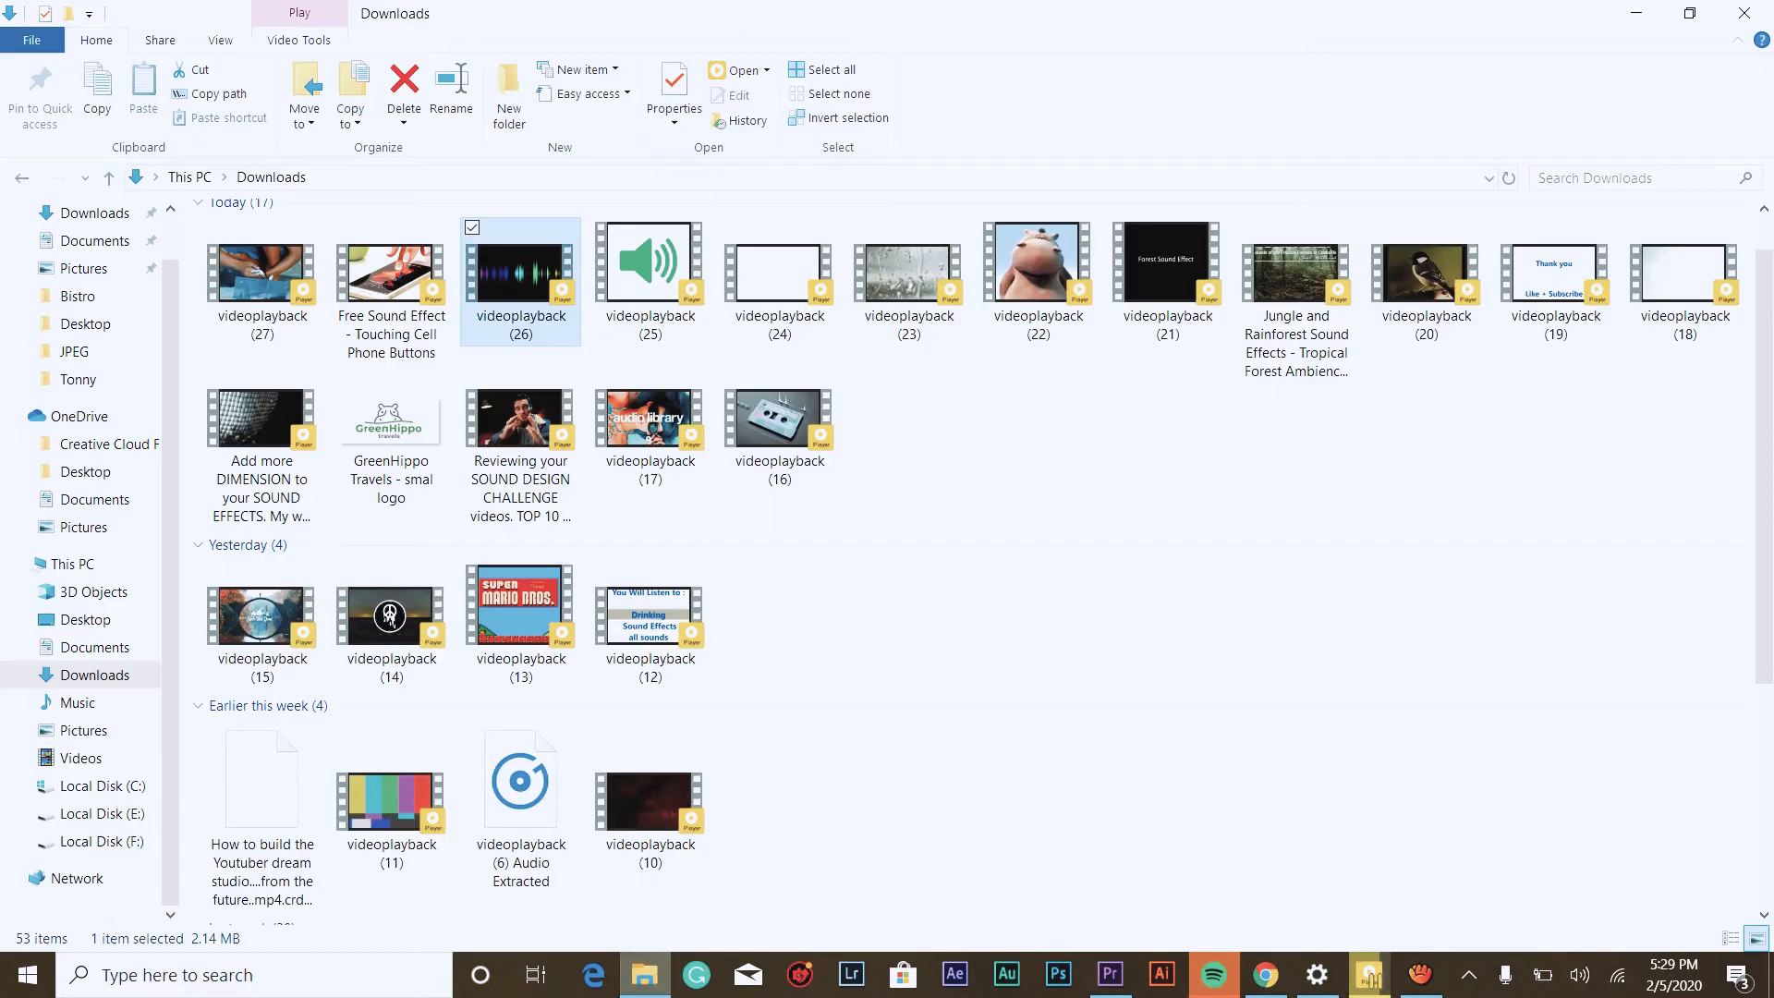
- Open the footage folder on Local Disk (F:) in a new File Explorer window, load MVI_2292.MOV as the source clip and play it
left_click(644, 975)
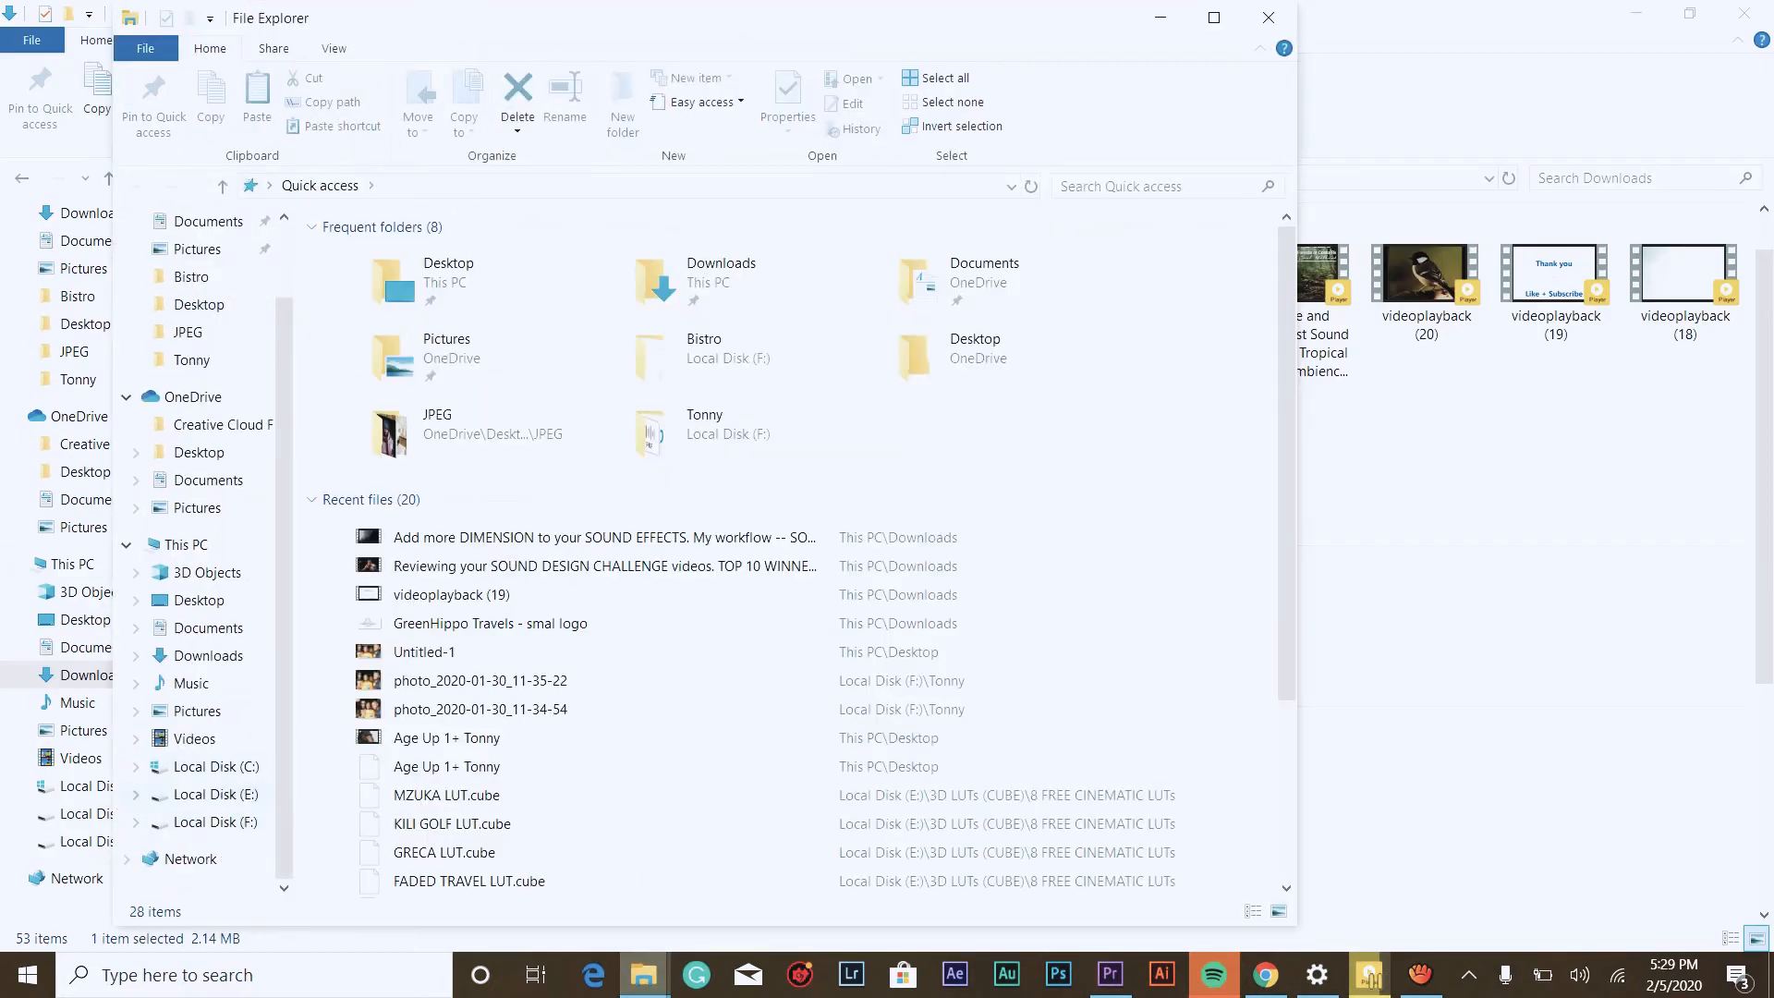
left_click(216, 822)
double_click(924, 554)
left_click(192, 867)
scroll(781, 554, "down", 15)
left_click_drag(1192, 698, 170, 176)
key("space")
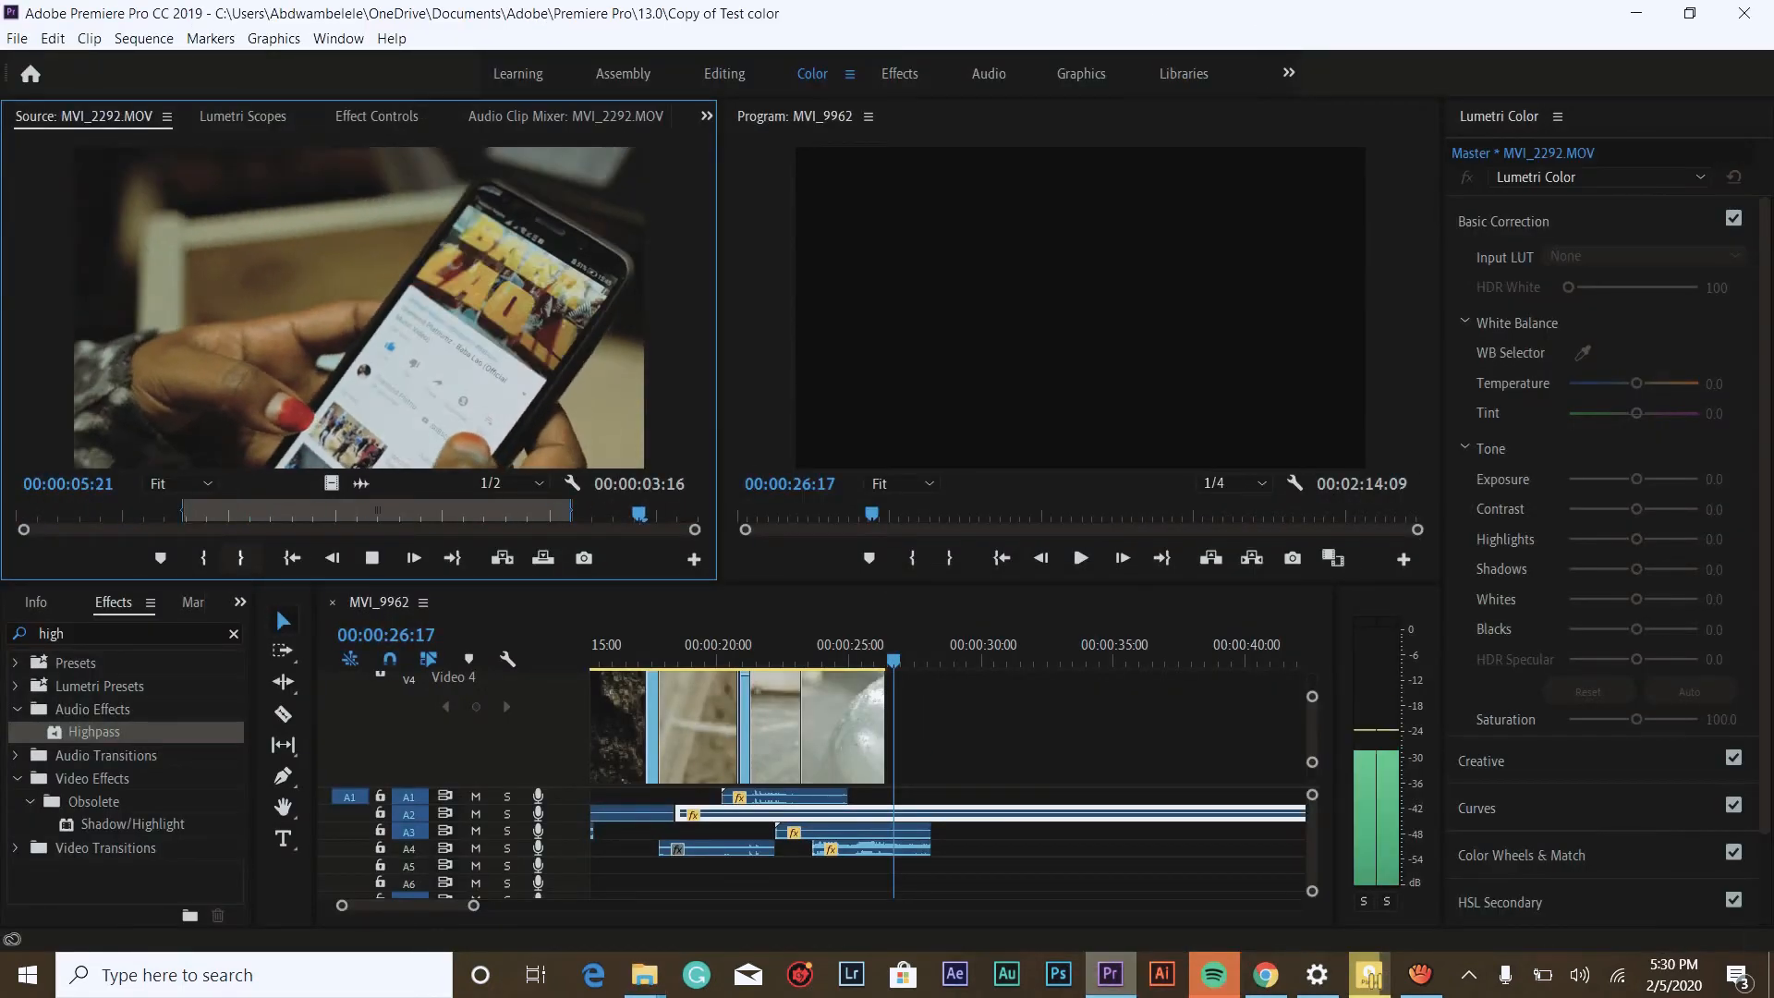
- Mark the out point for a 00:00:04:12 section of MVI_2292.MOV and overwrite it into the sequence after the car shot
key("o")
key("period")
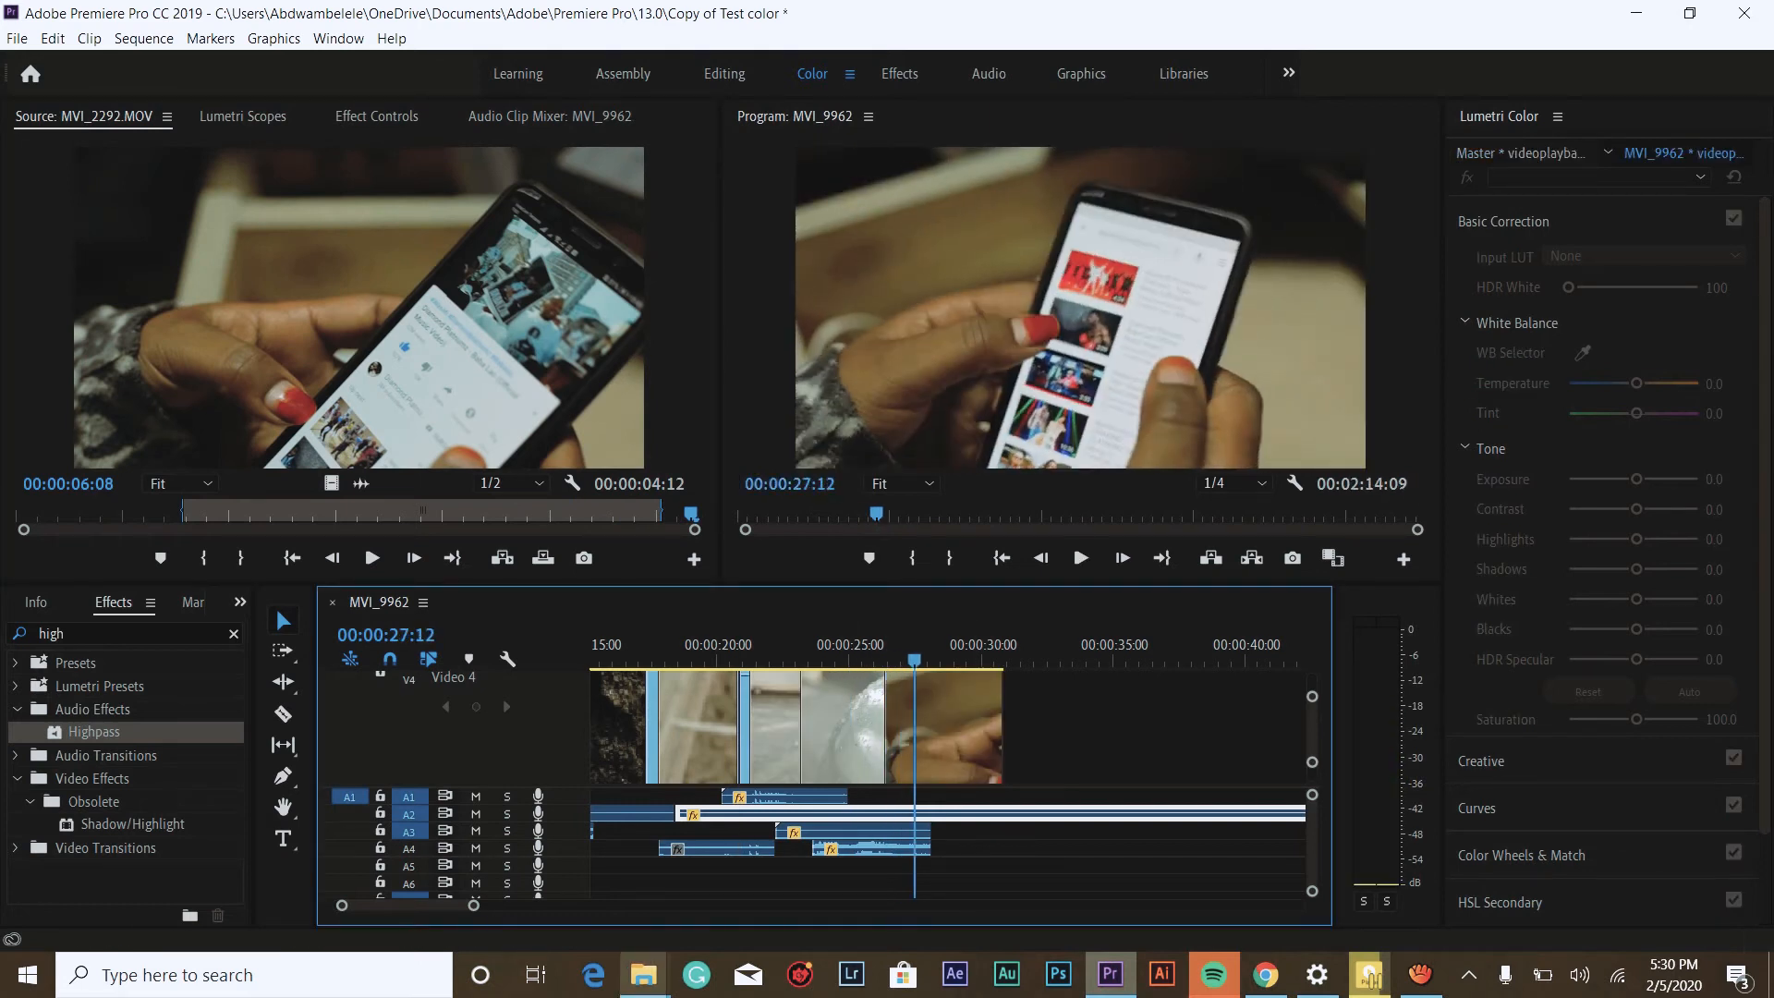
- Load Free Sound Effect - Touching Cell Phone Buttons.mp4 from Downloads as the source clip and play it
left_click(644, 975)
left_click(536, 860)
left_click_drag(388, 222, 360, 305)
key("space")
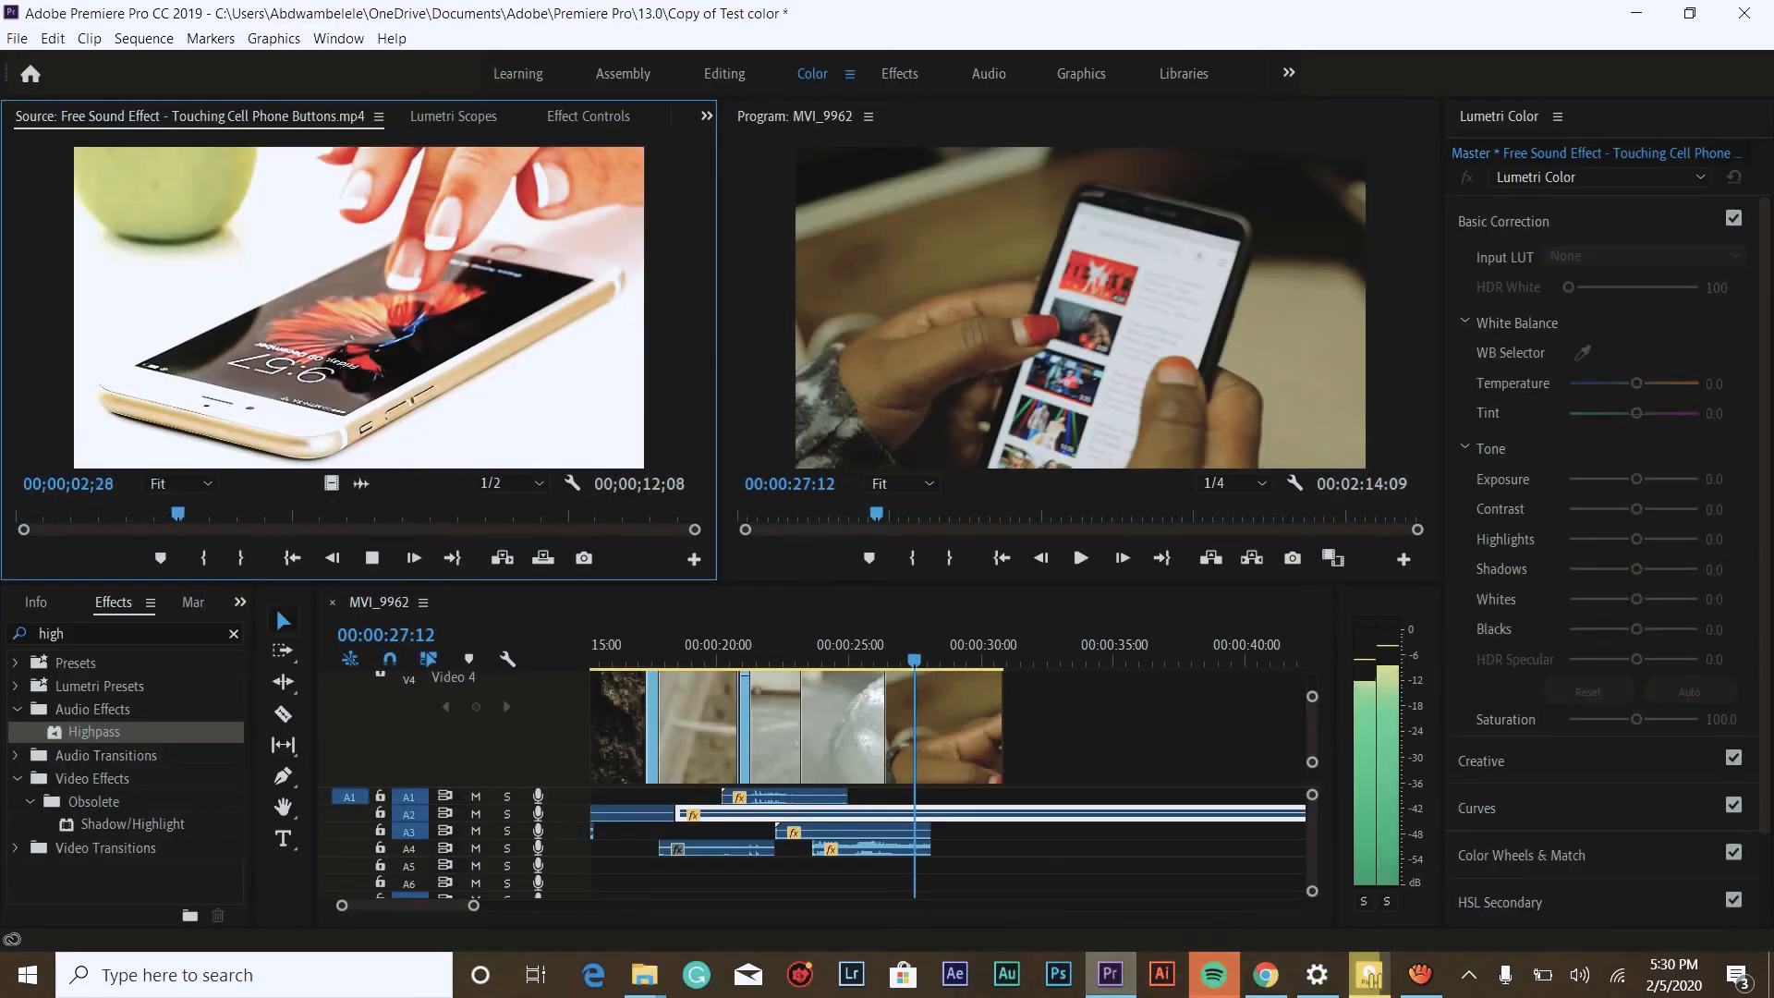
- Play the transition from the car shot to the phone shot and review the Volume keyframes of the A3 and A4 audio
left_click(868, 847)
key("shift+5")
key("Up")
key("space")
left_click(859, 645)
key("space")
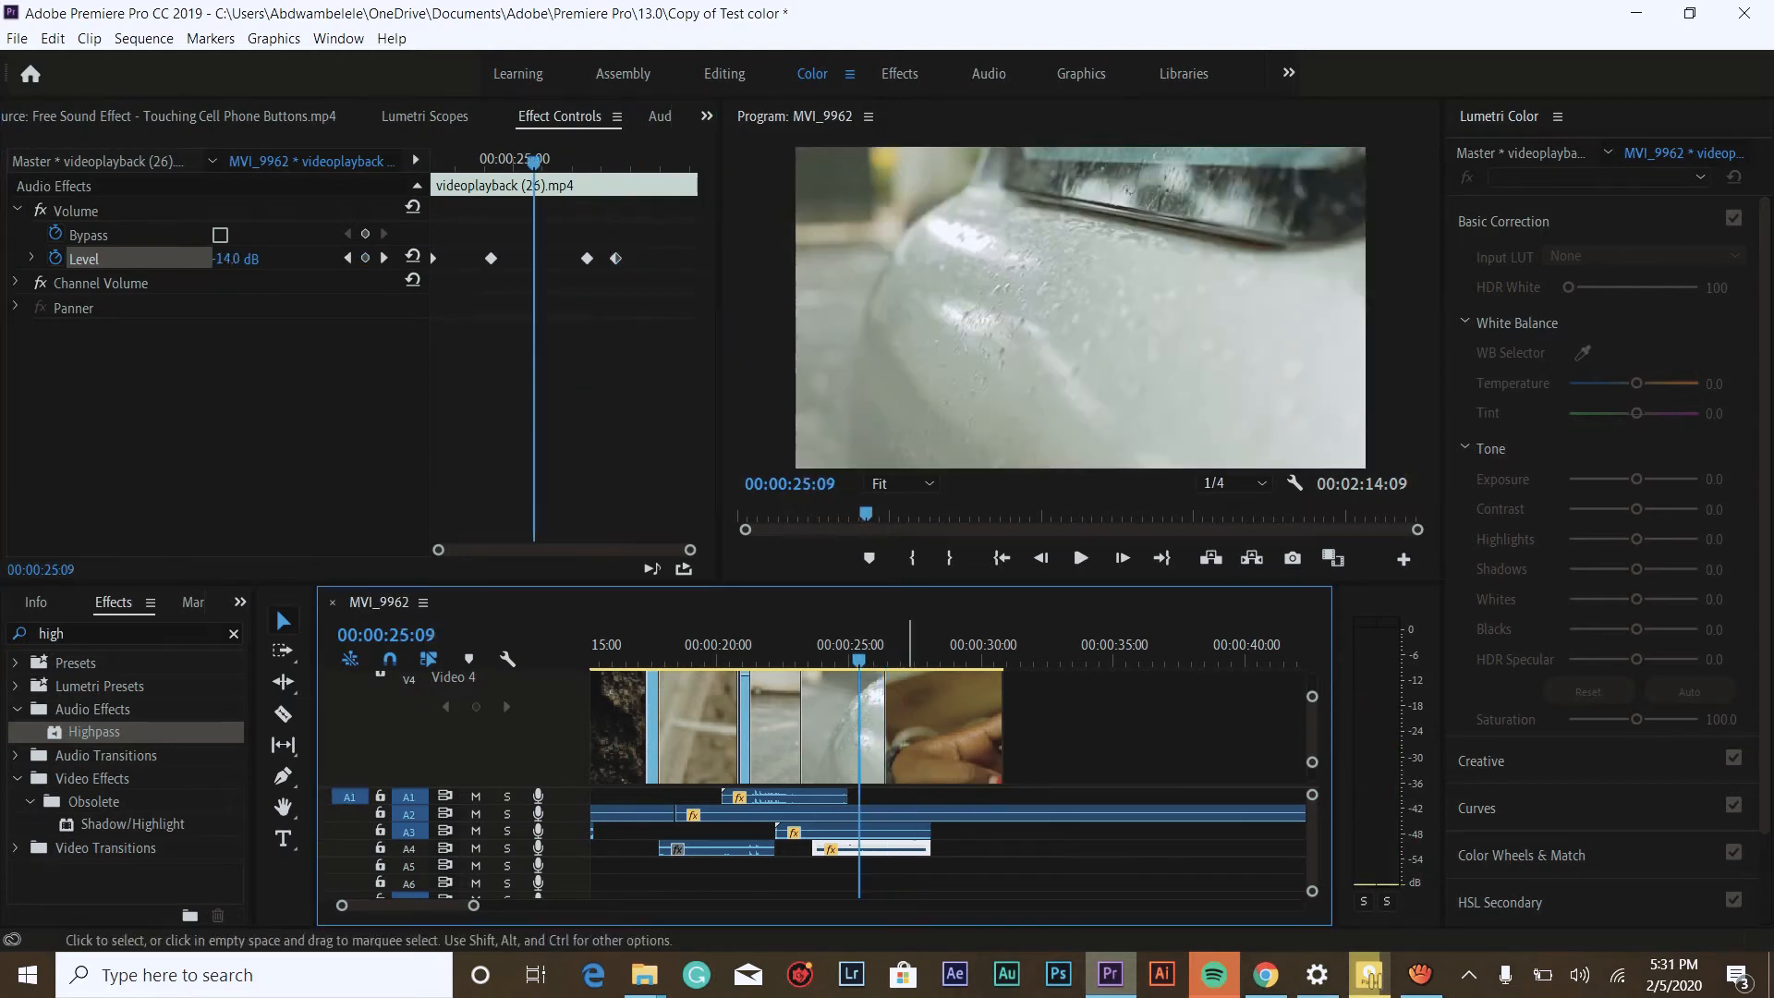
key("space")
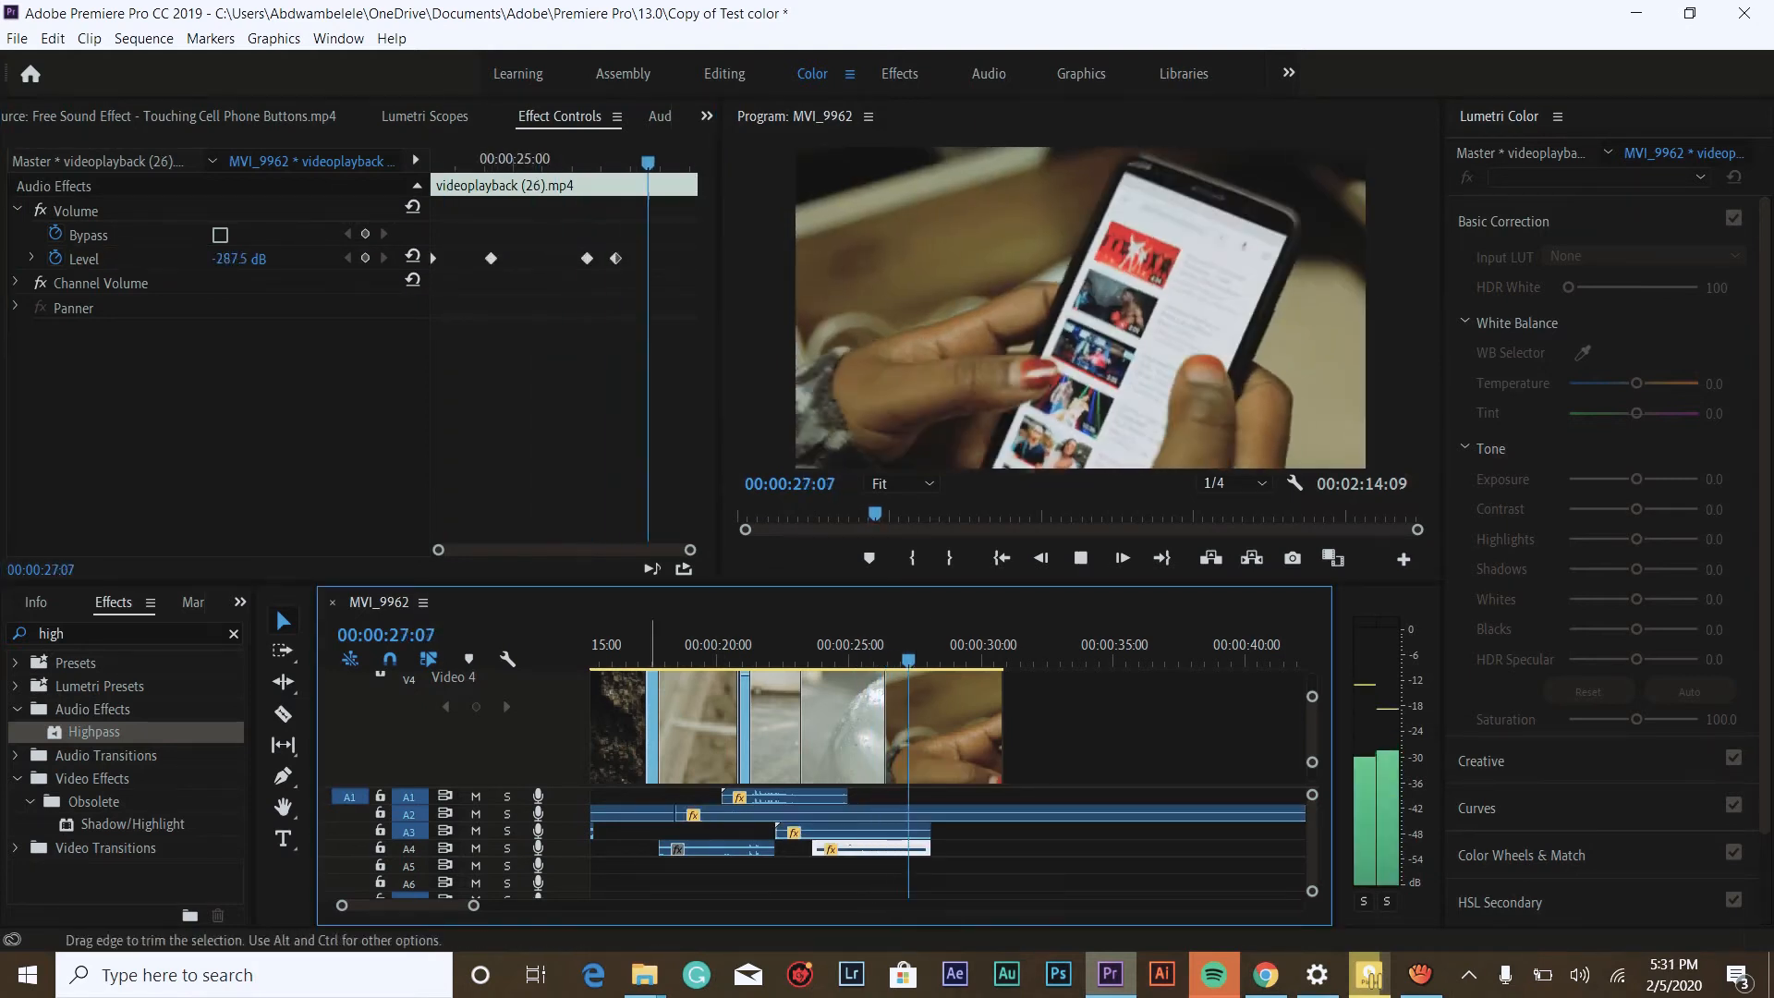
key("j")
key("k")
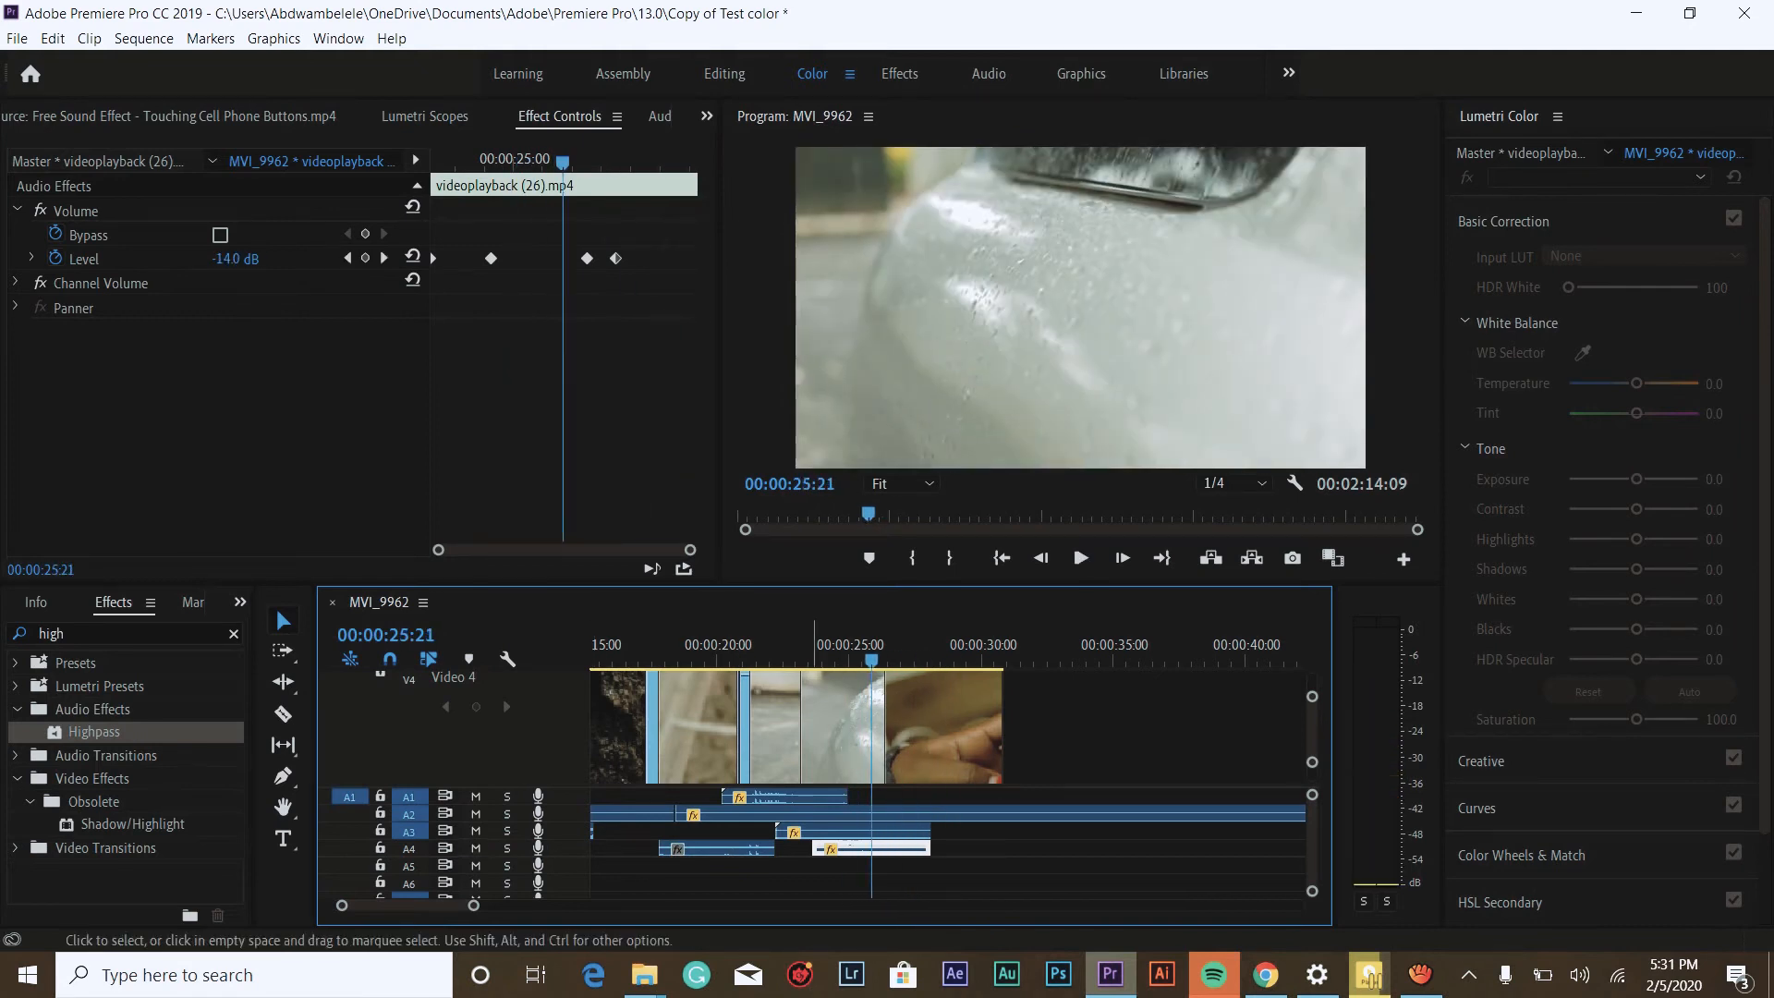
left_click(384, 258)
key("j")
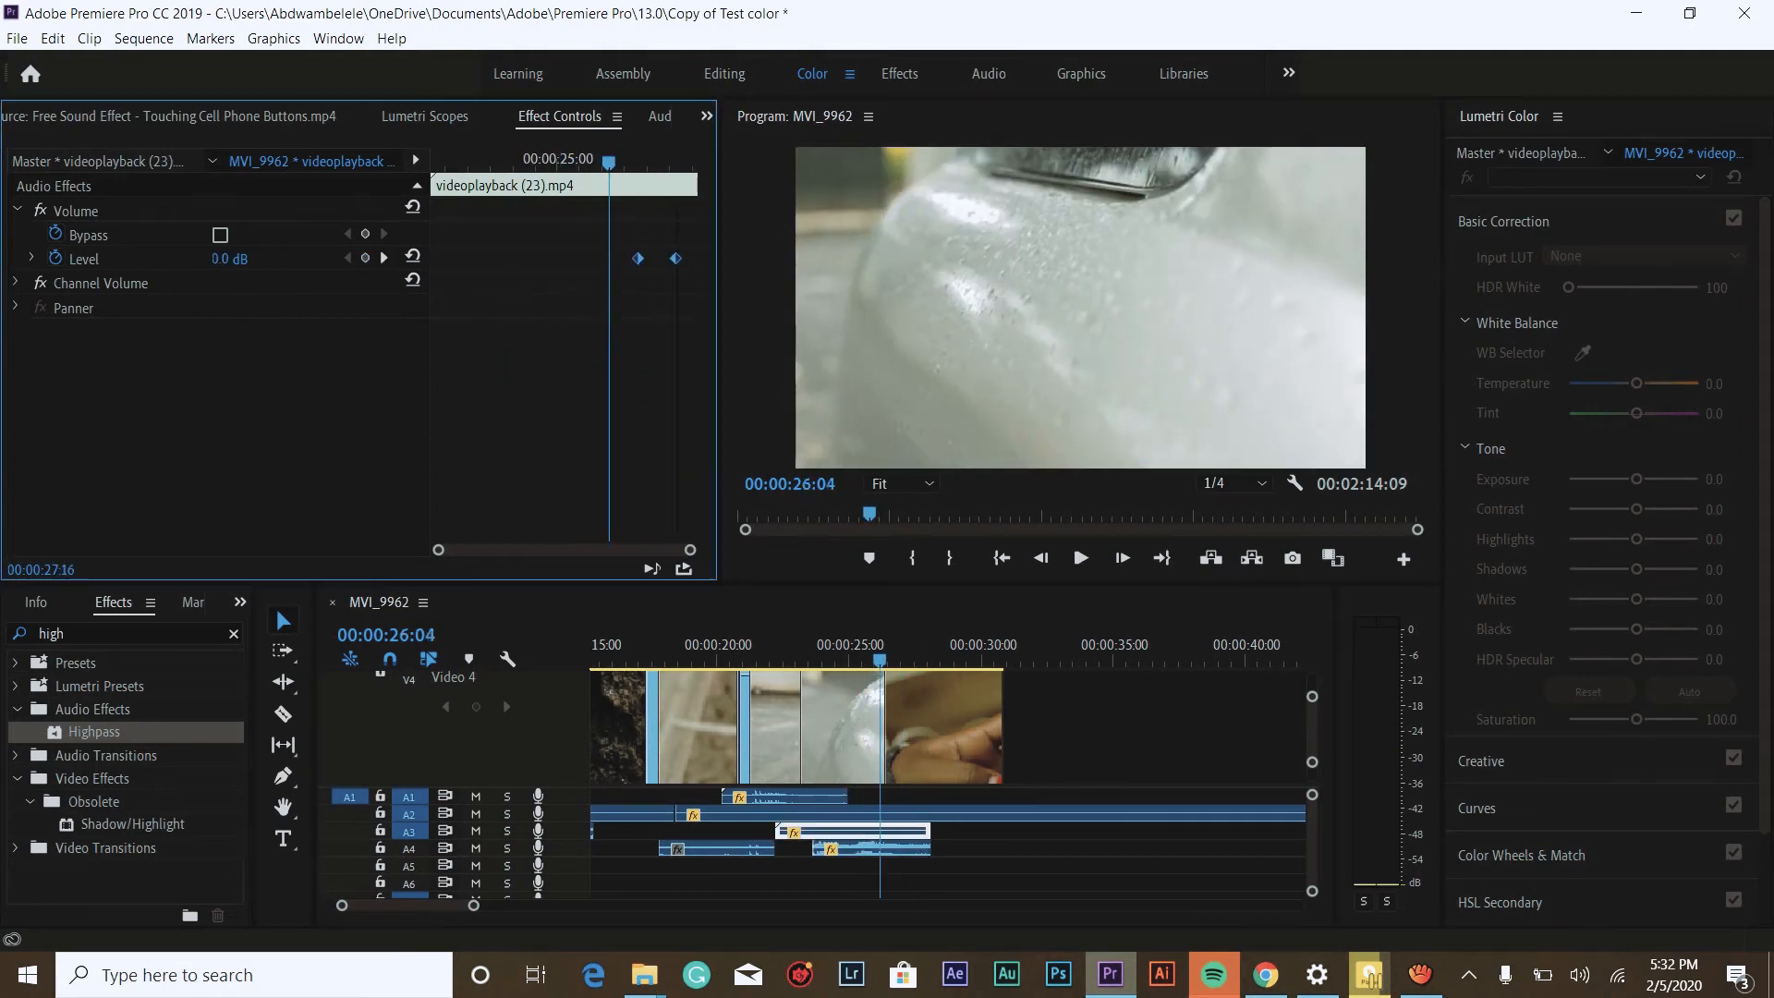
- Overwrite the marked audio of the phone-touch sound effect onto A1 under the phone shot and play it
key("shift+2")
key("period")
key("space")
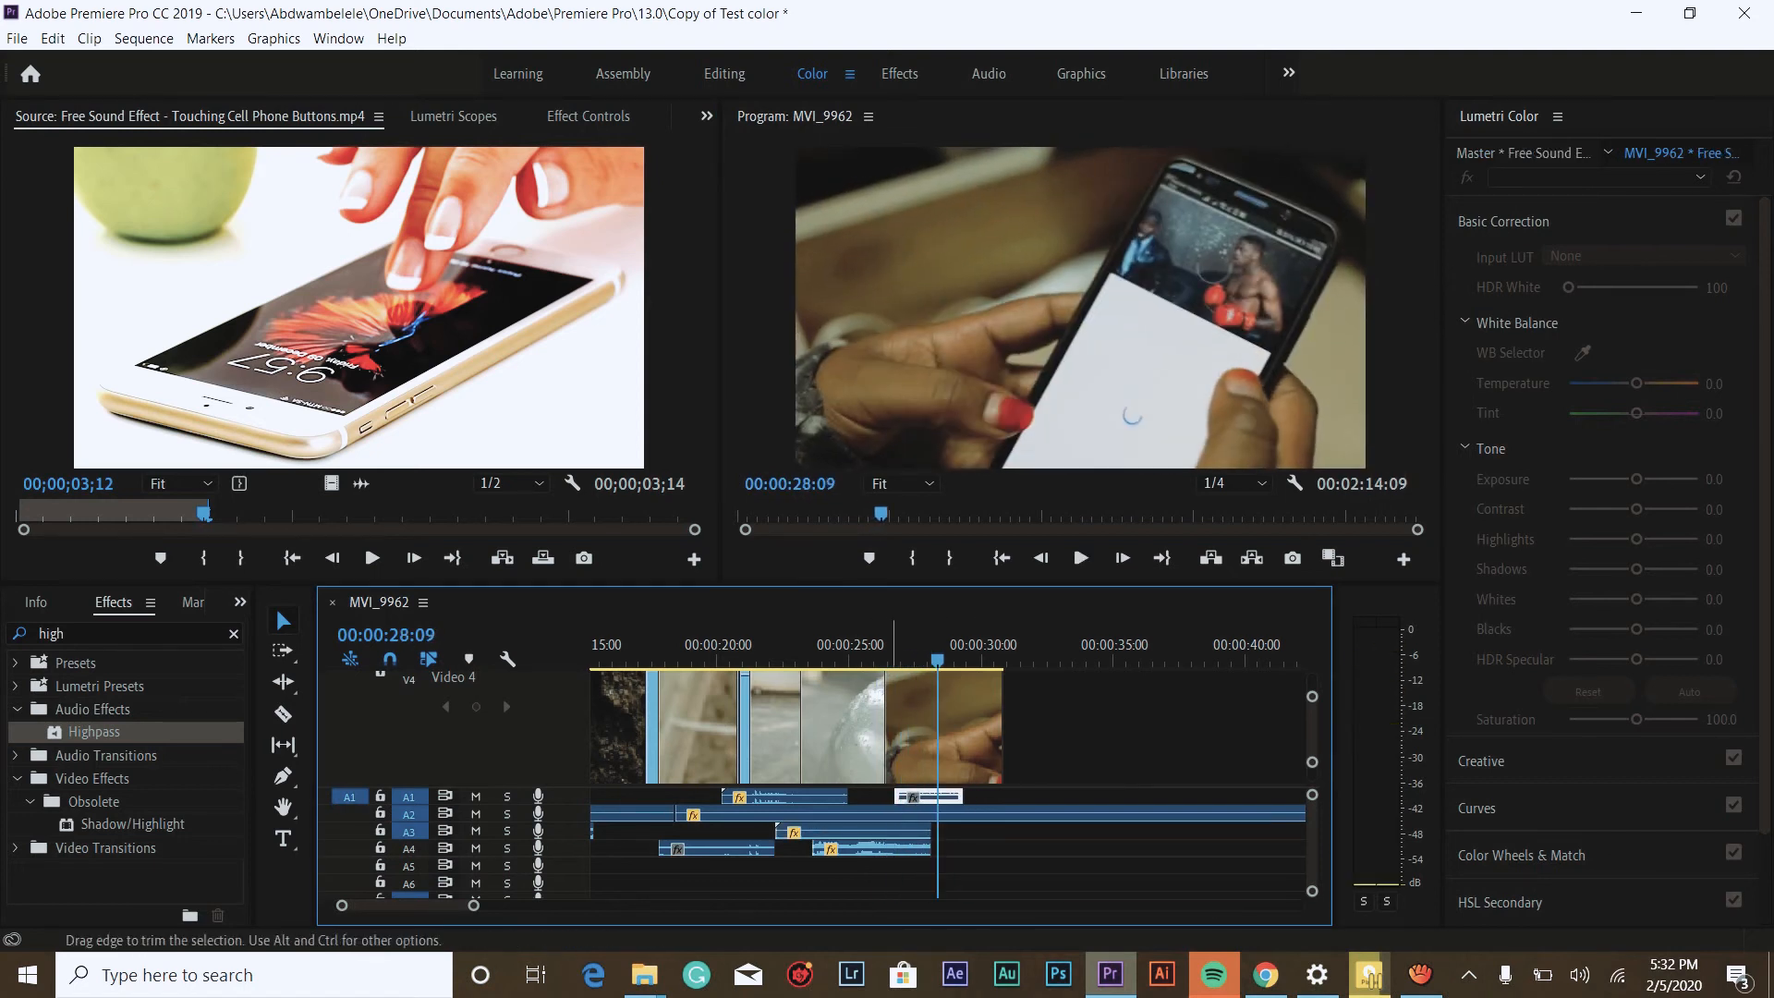
- Slow the phone-touch sound on A1 to 50% speed and play it against the phone shot
right_click(852, 813)
left_click(924, 706)
key("equal")
left_click(817, 602)
key("space")
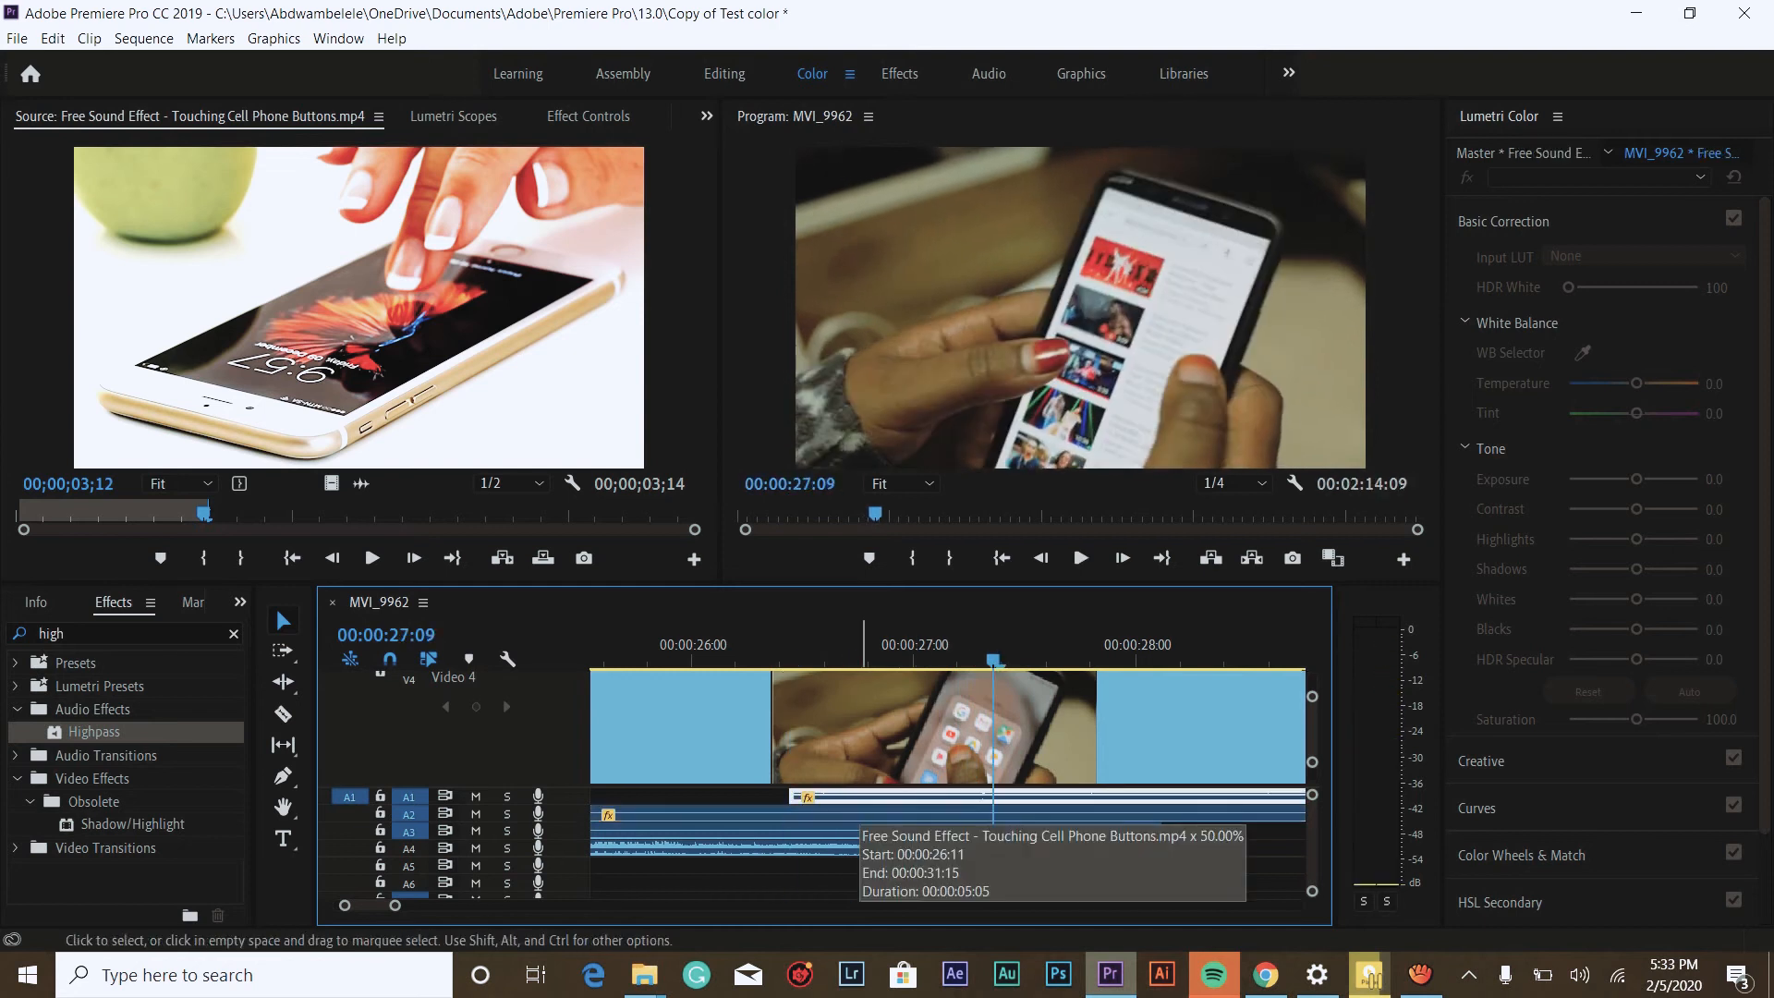
- Shorten the phone-touch sound on A1 to the first tap and place a second piece under the next tap
left_click_drag(1149, 797, 947, 796)
key("space")
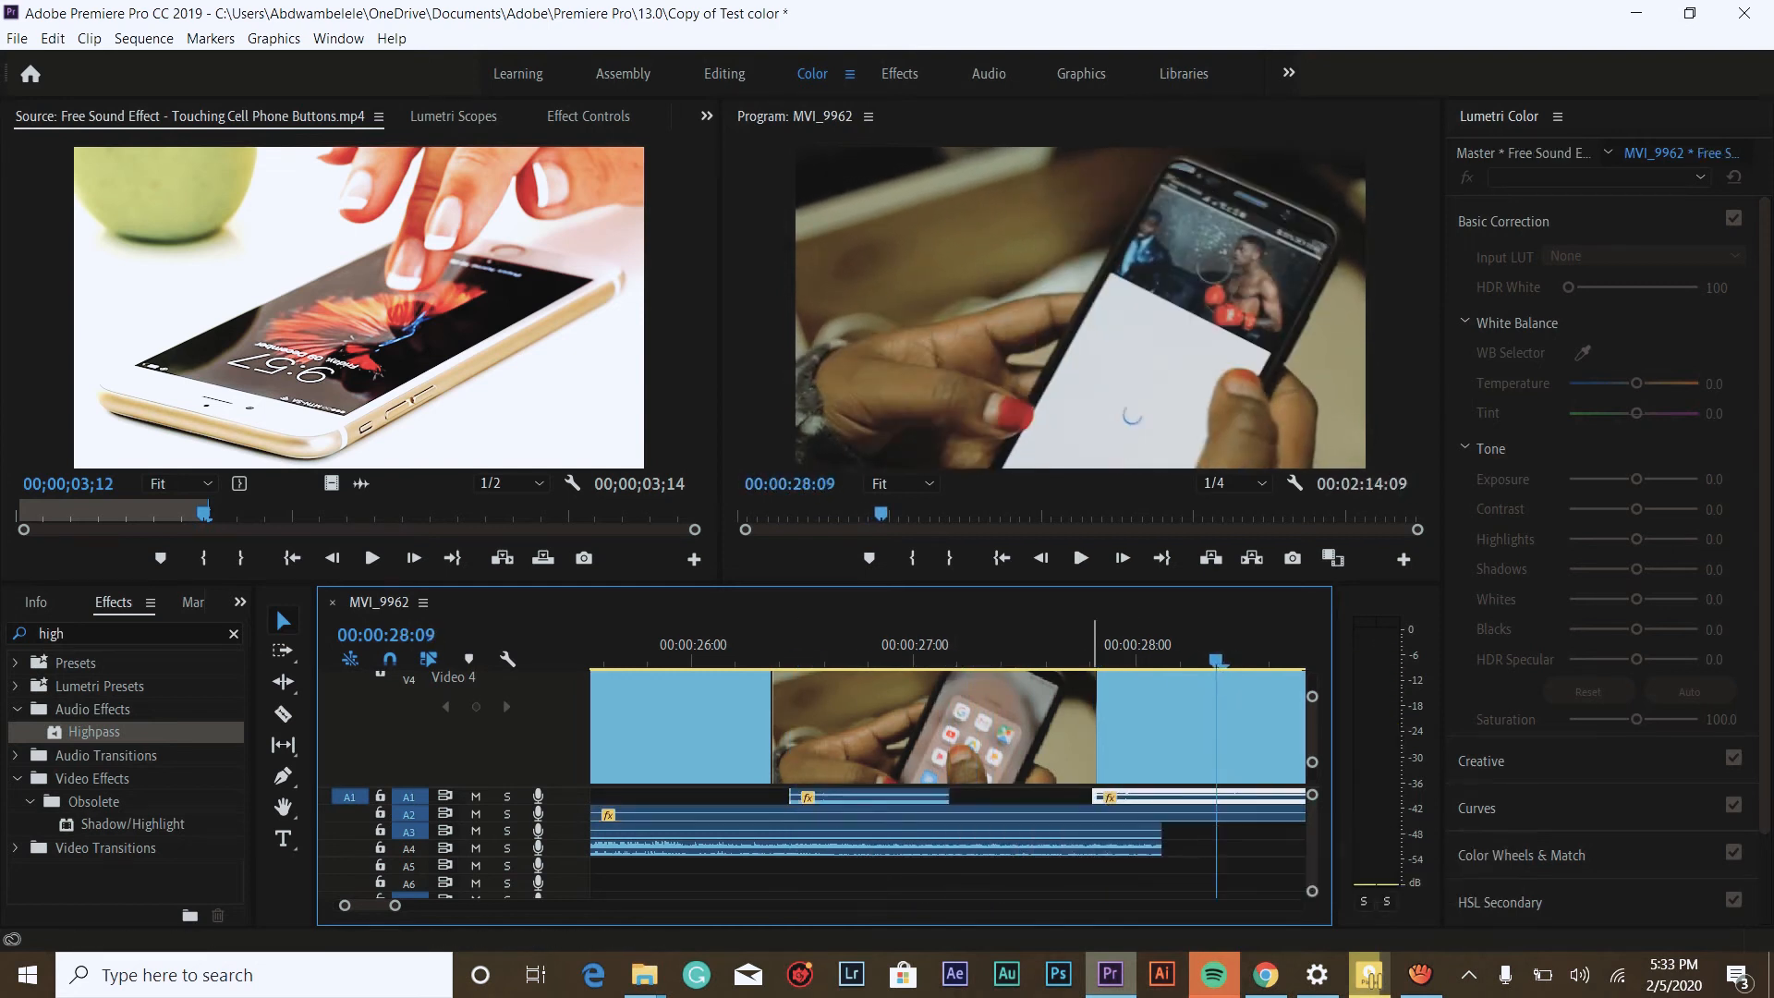
key("Up")
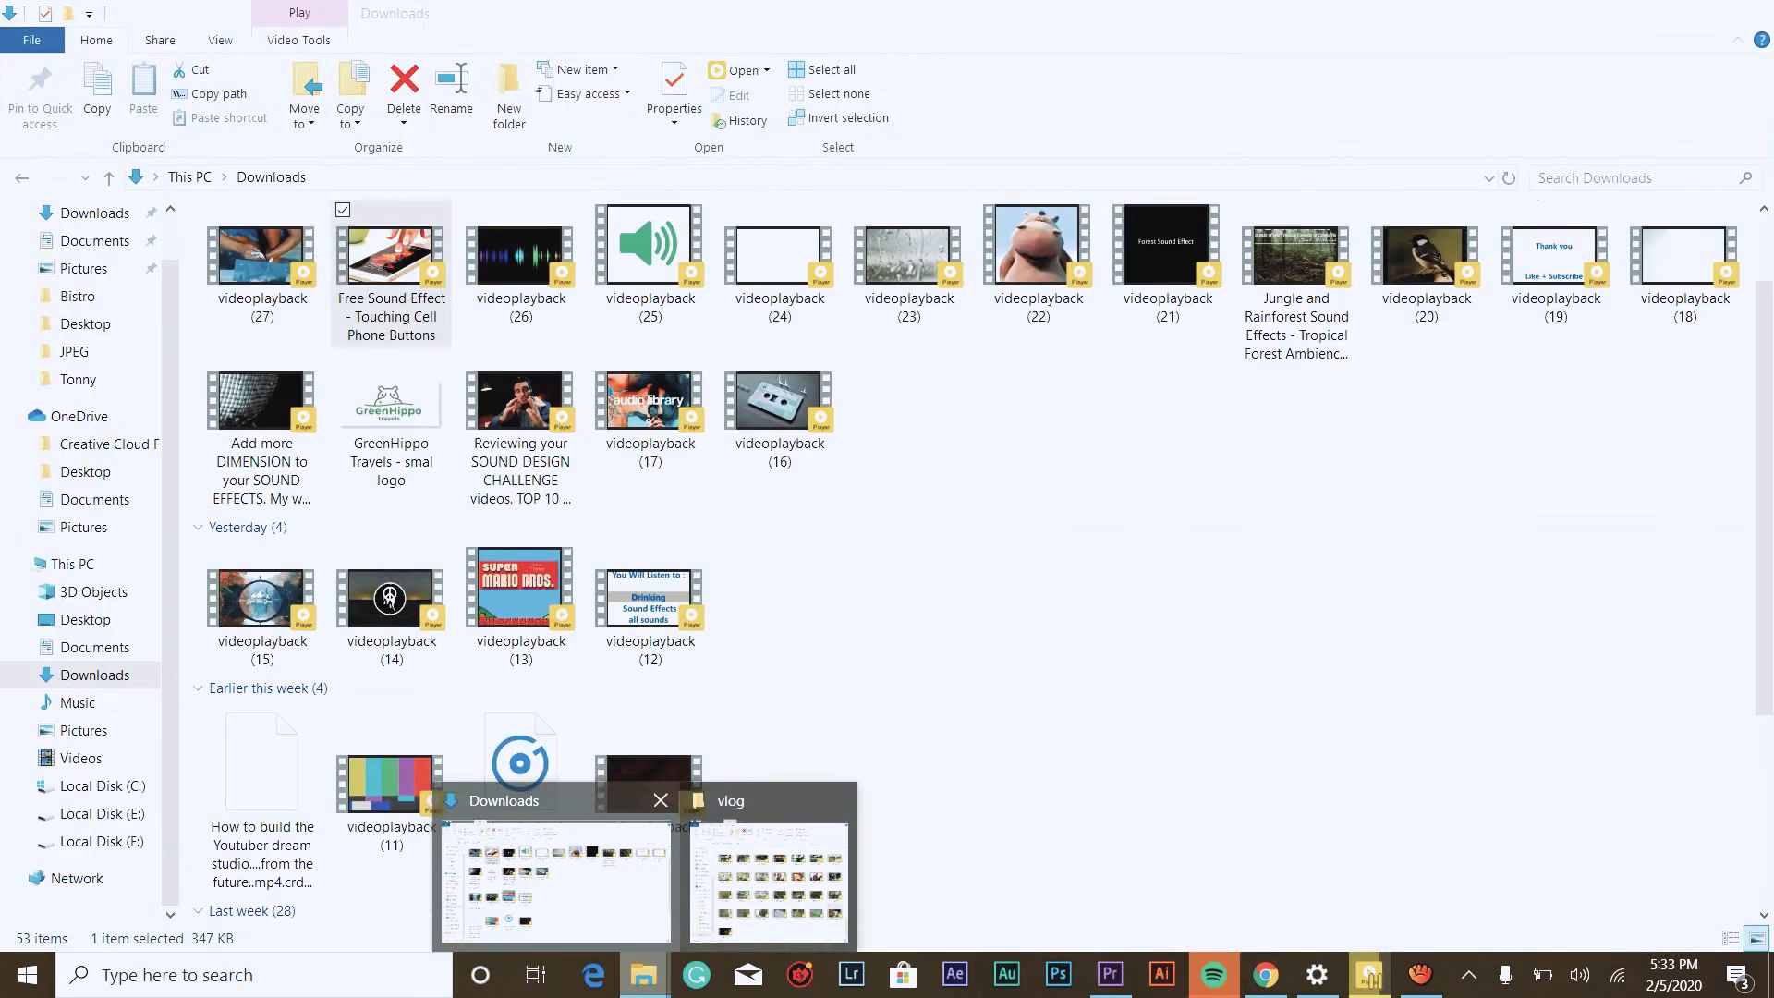
- Load videoplayback (27).mp4 from Downloads, add only its audio to A5 at 00:00:28:23 and play the result
left_click_drag(644, 925, 555, 337)
left_click(786, 647)
key("space")
left_click_drag(362, 483, 1051, 867)
key("space")
key("space")
key("space")
left_click(425, 116)
key("ctrl+v")
key("space")
key("Down")
- Load MVI_2293.MOV from the vlog folder, mark its section and add only its video after the phone shot, then play the phone shot
left_click(645, 975)
left_click_drag(380, 855, 554, 336)
left_click_drag(19, 514, 690, 515)
key("o")
left_click_drag(332, 484, 1139, 727)
left_click(734, 648)
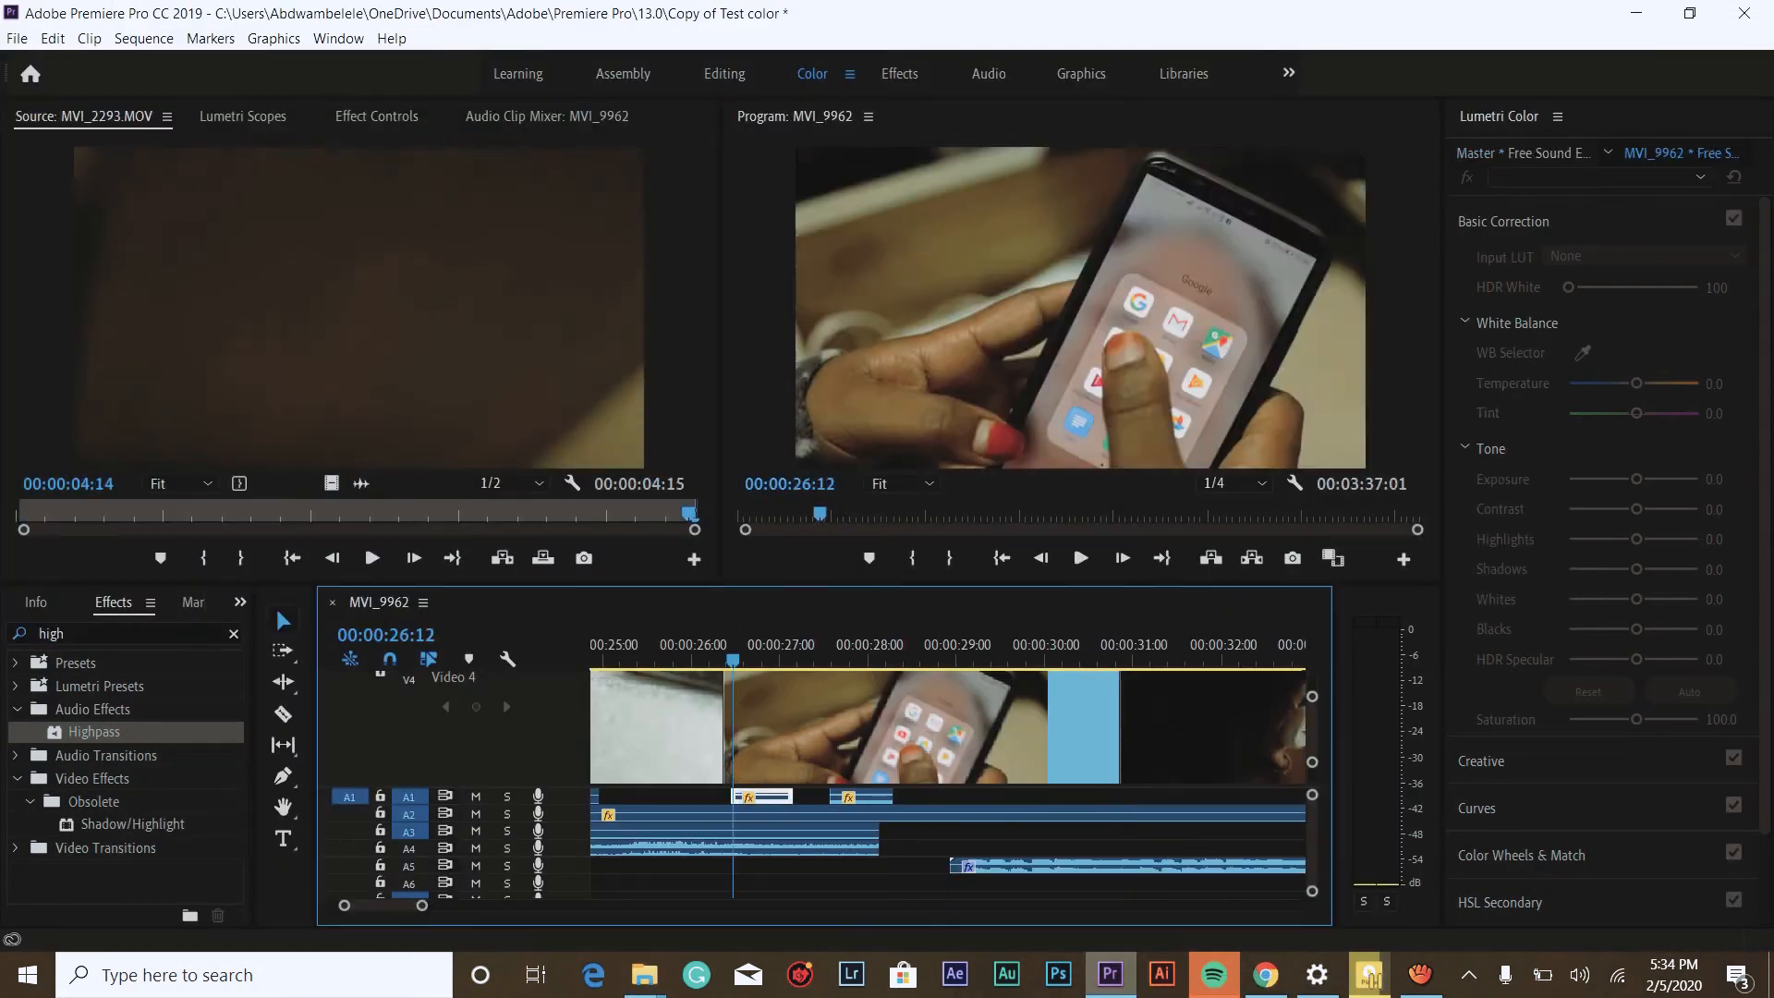
key("space")
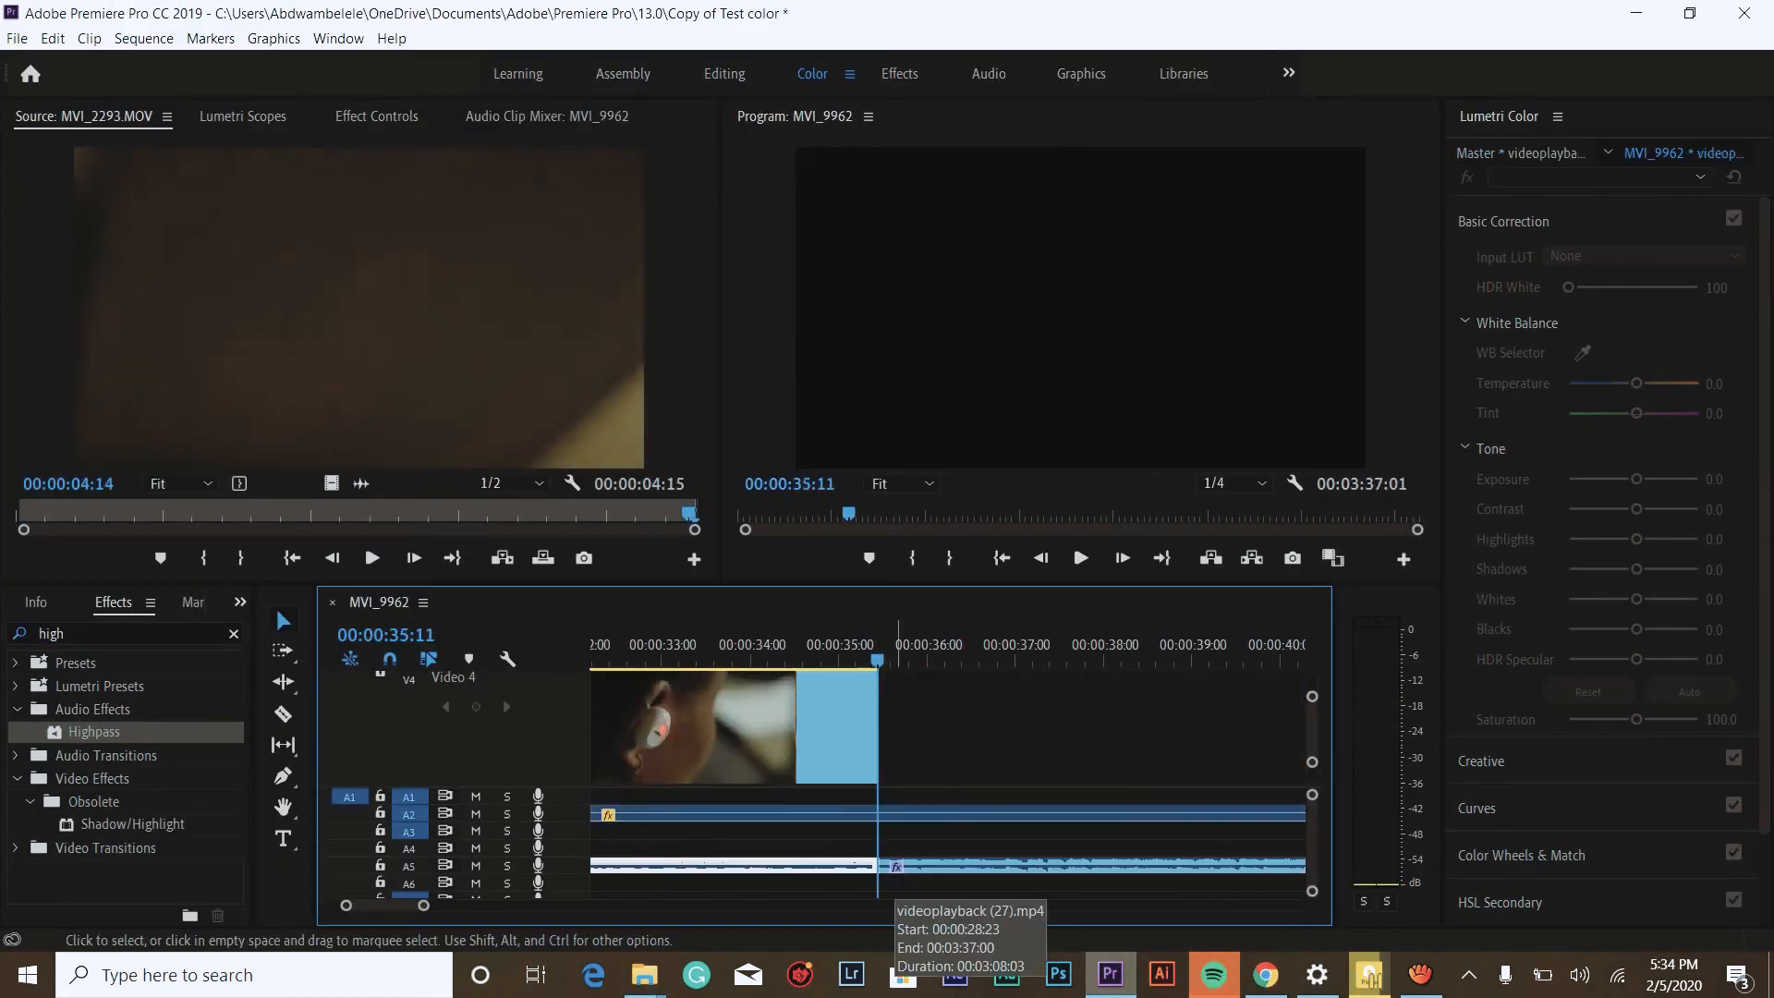
- Load videoplayback (23).mp4 from Downloads and add only its audio to A6 under the phone shot
left_click(644, 975)
mouse_move(769, 878)
left_click(555, 878)
left_click_drag(910, 294, 388, 323)
left_click(34, 514)
left_click_drag(361, 483, 667, 885)
left_click(695, 647)
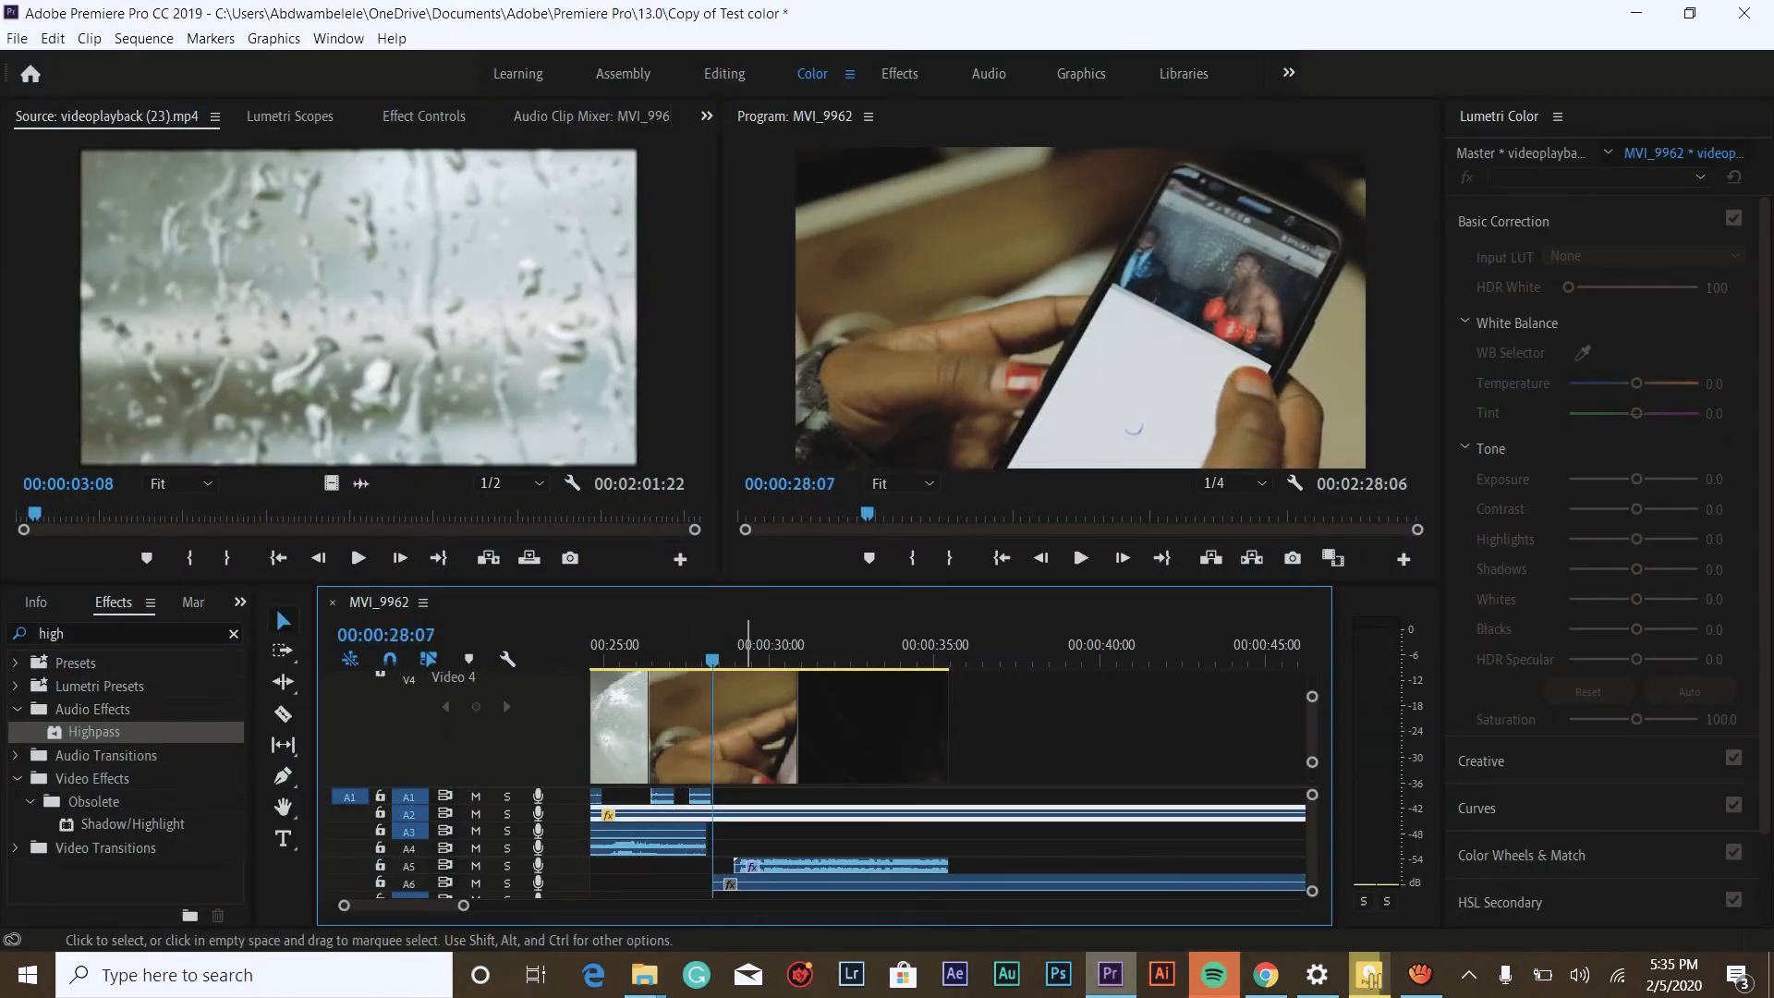
- Slow down the videoplayback (23) audio on A6, align it with the start of the phone shot and play it
right_click(693, 882)
left_click(739, 647)
key("Return")
key("space")
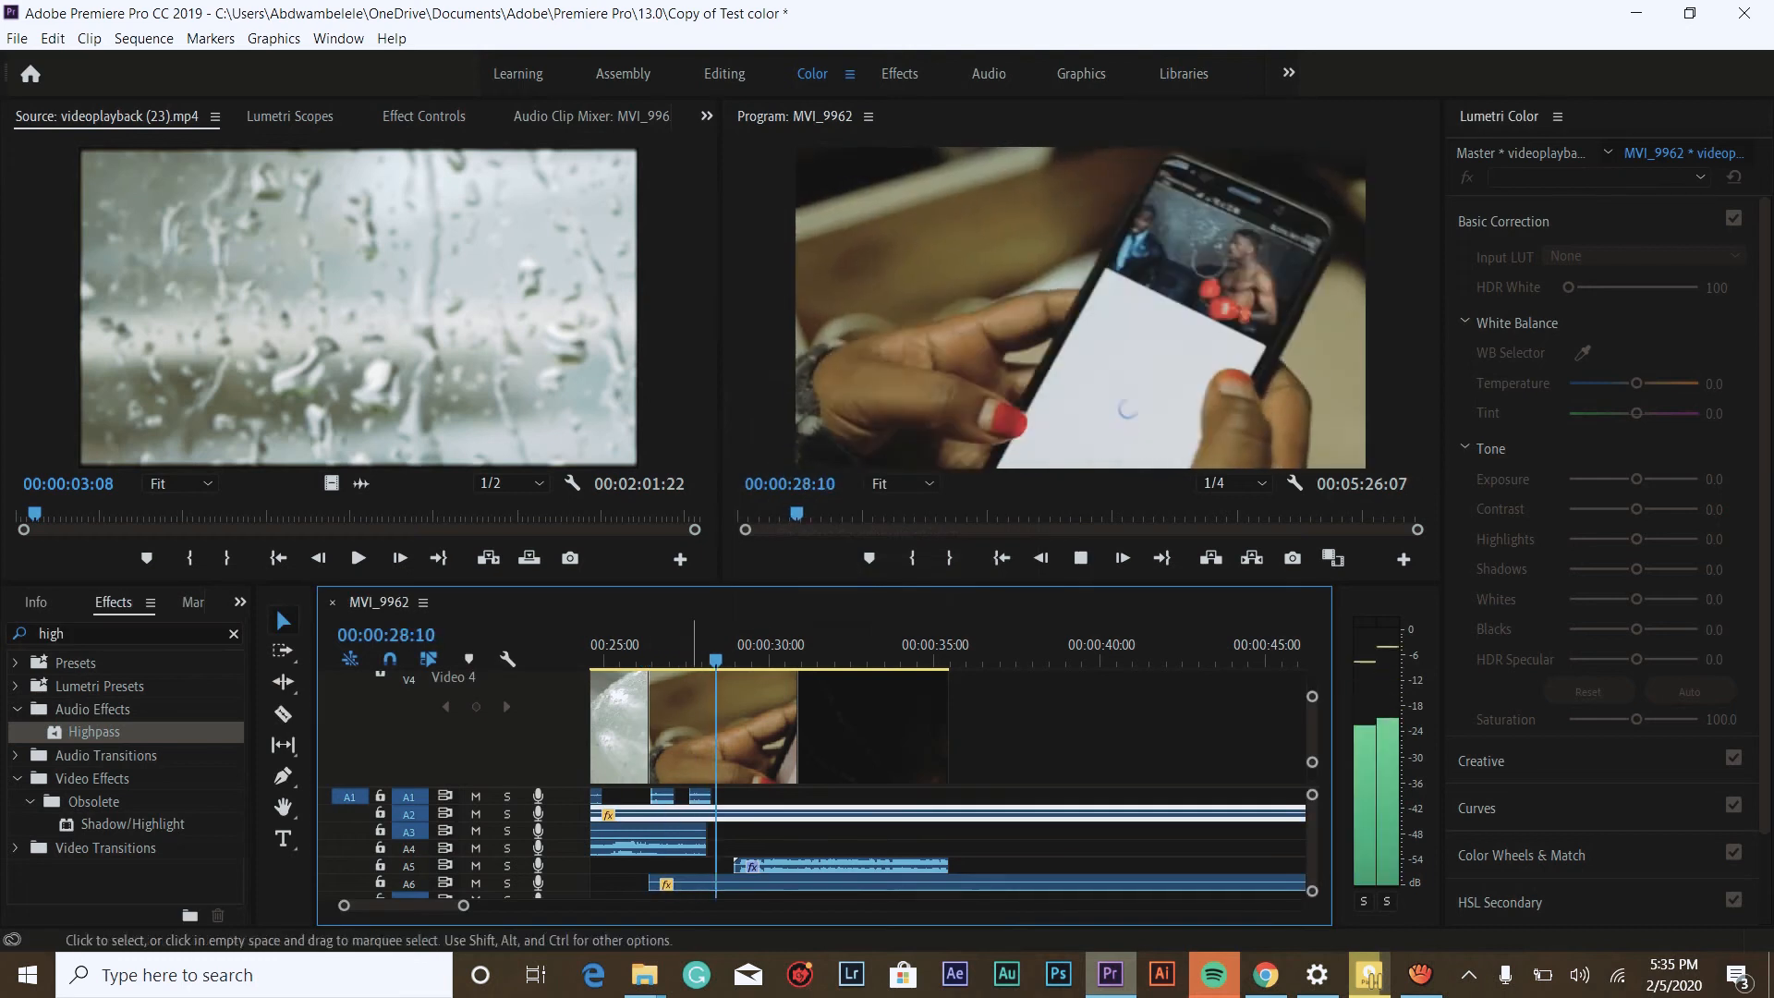
- Adjust the Volume level of the phone-touch sound on A1 and play the phone shot
key("shift+5")
left_click(662, 797)
left_click_drag(235, 259, 305, 259)
left_click(700, 797)
left_click(700, 815)
left_click(1229, 647)
key("space")
key("space")
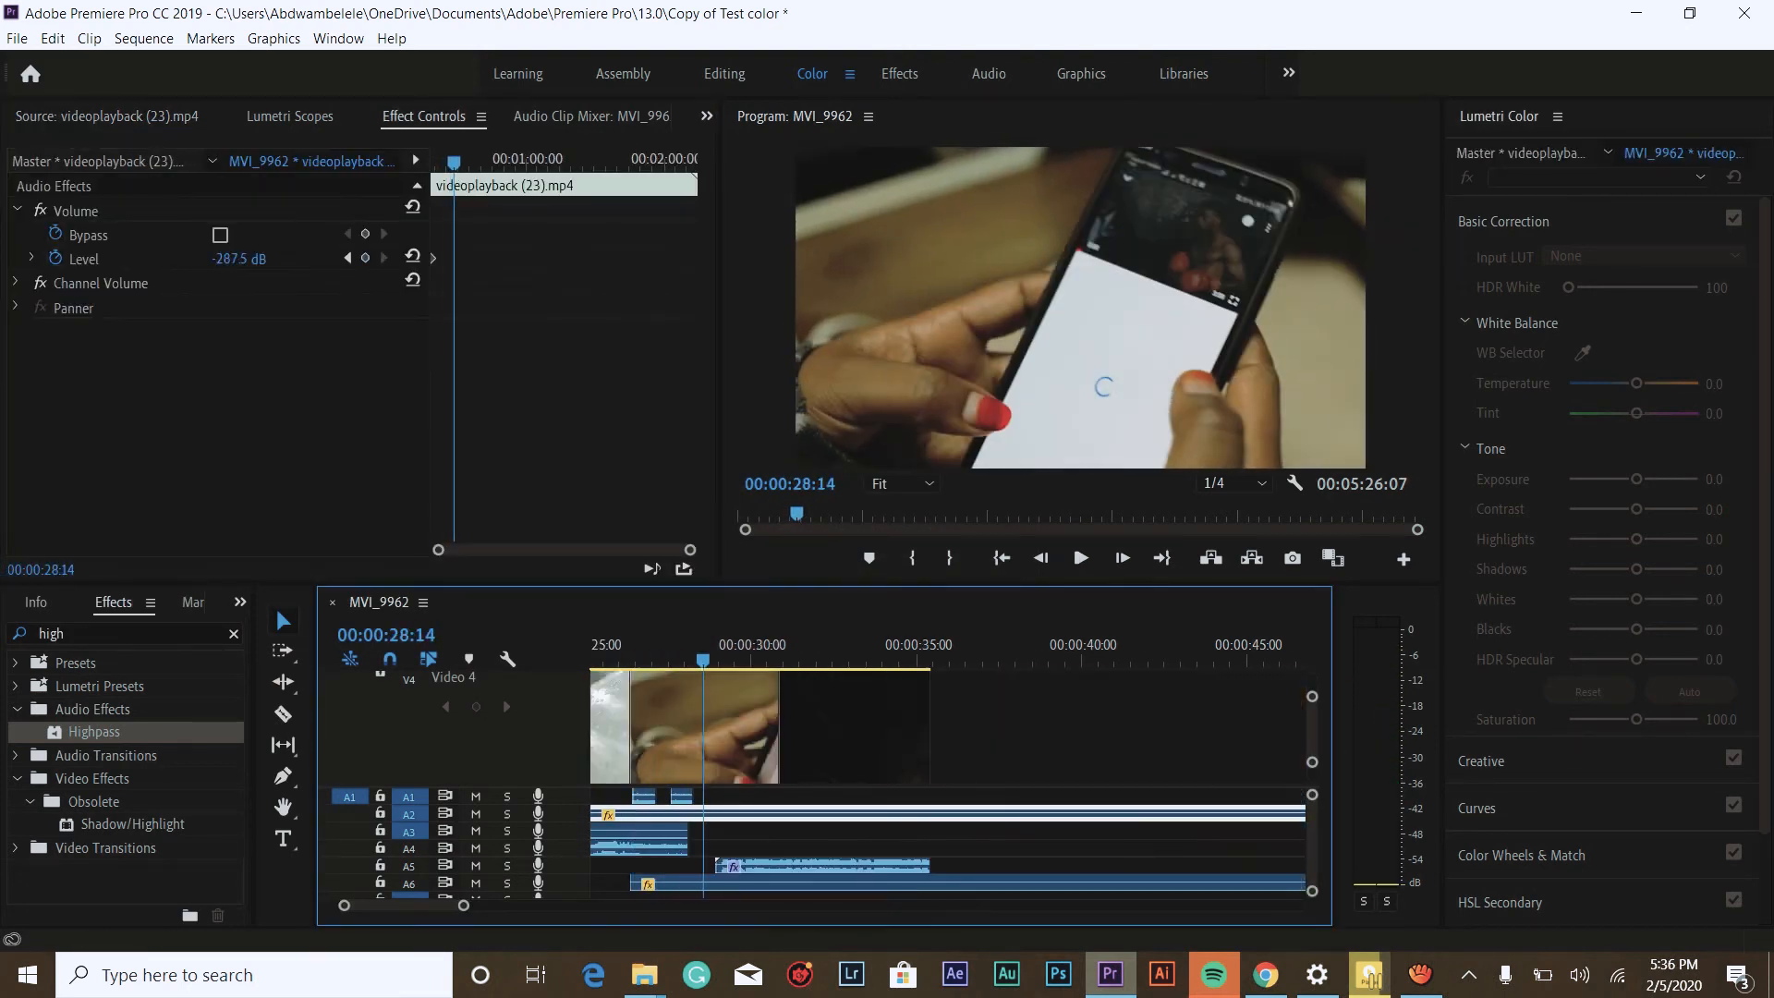
key("space")
key("space")
- Keyframe the opacity of MVI_2293.MOV and the Volume level of the A5 audio to fade both out from 00:00:34:14 to the clip's end
left_click(902, 647)
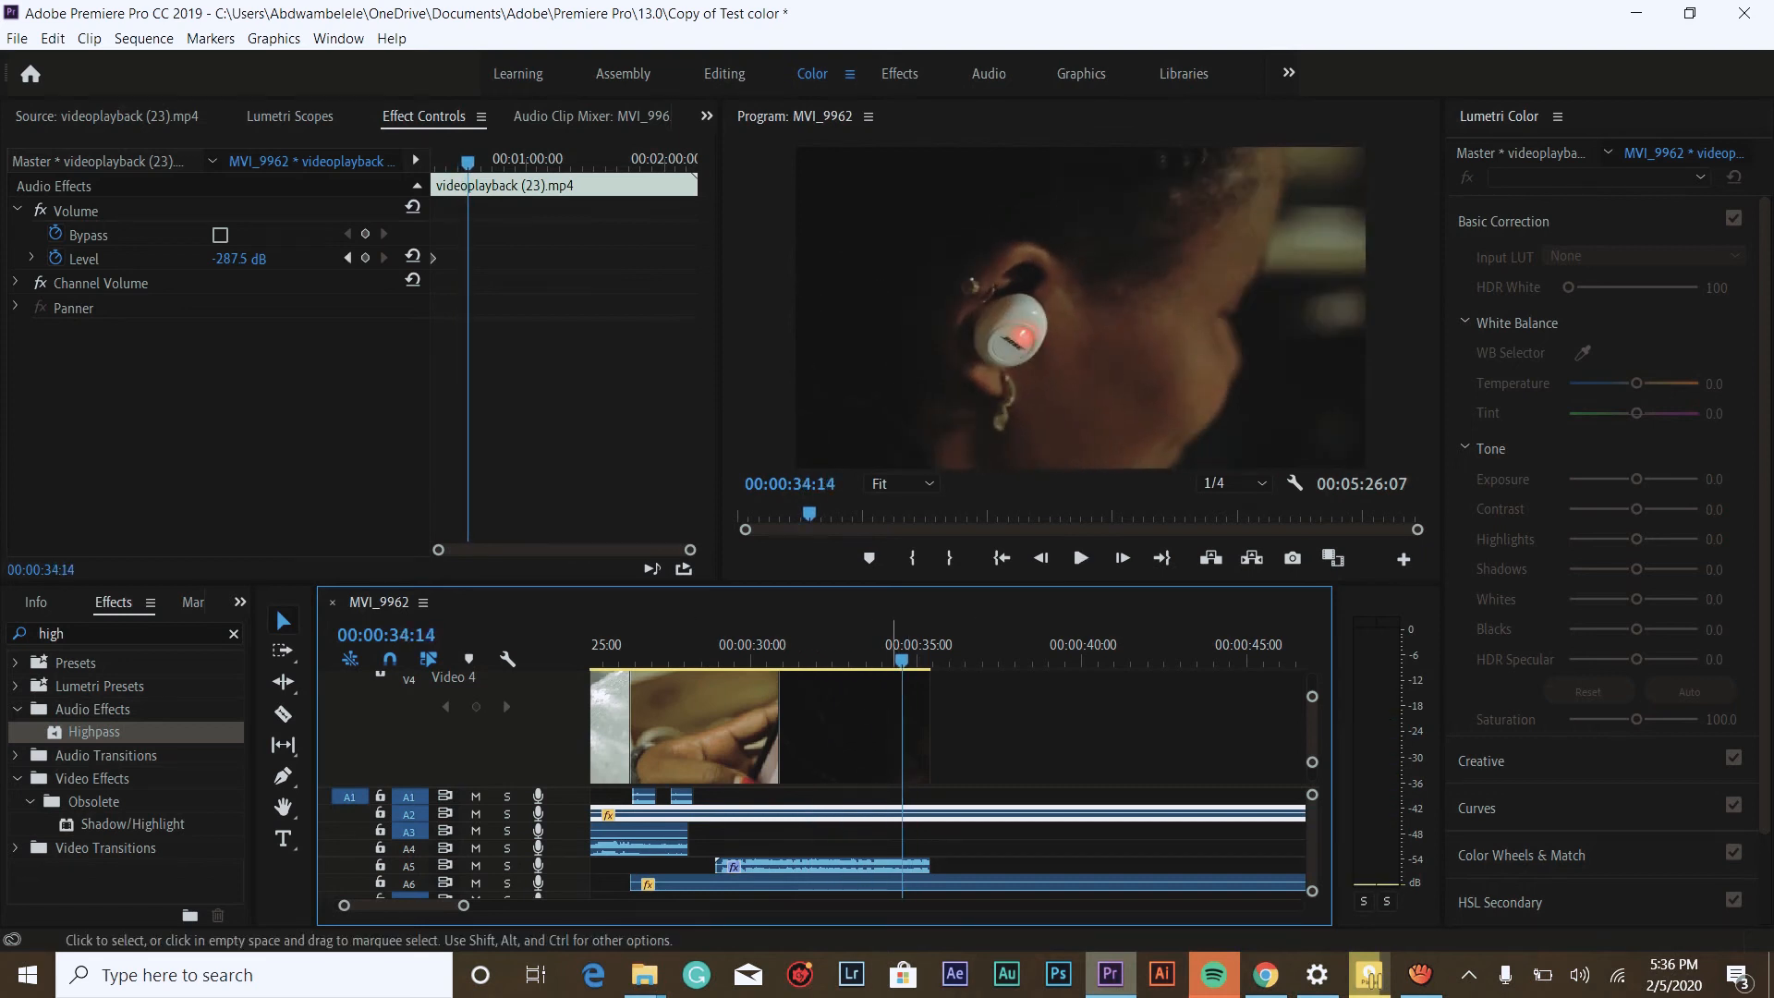
left_click(822, 884)
left_click(822, 866)
left_click_drag(235, 259, 268, 260)
left_click(850, 730)
left_click(365, 453)
key("space")
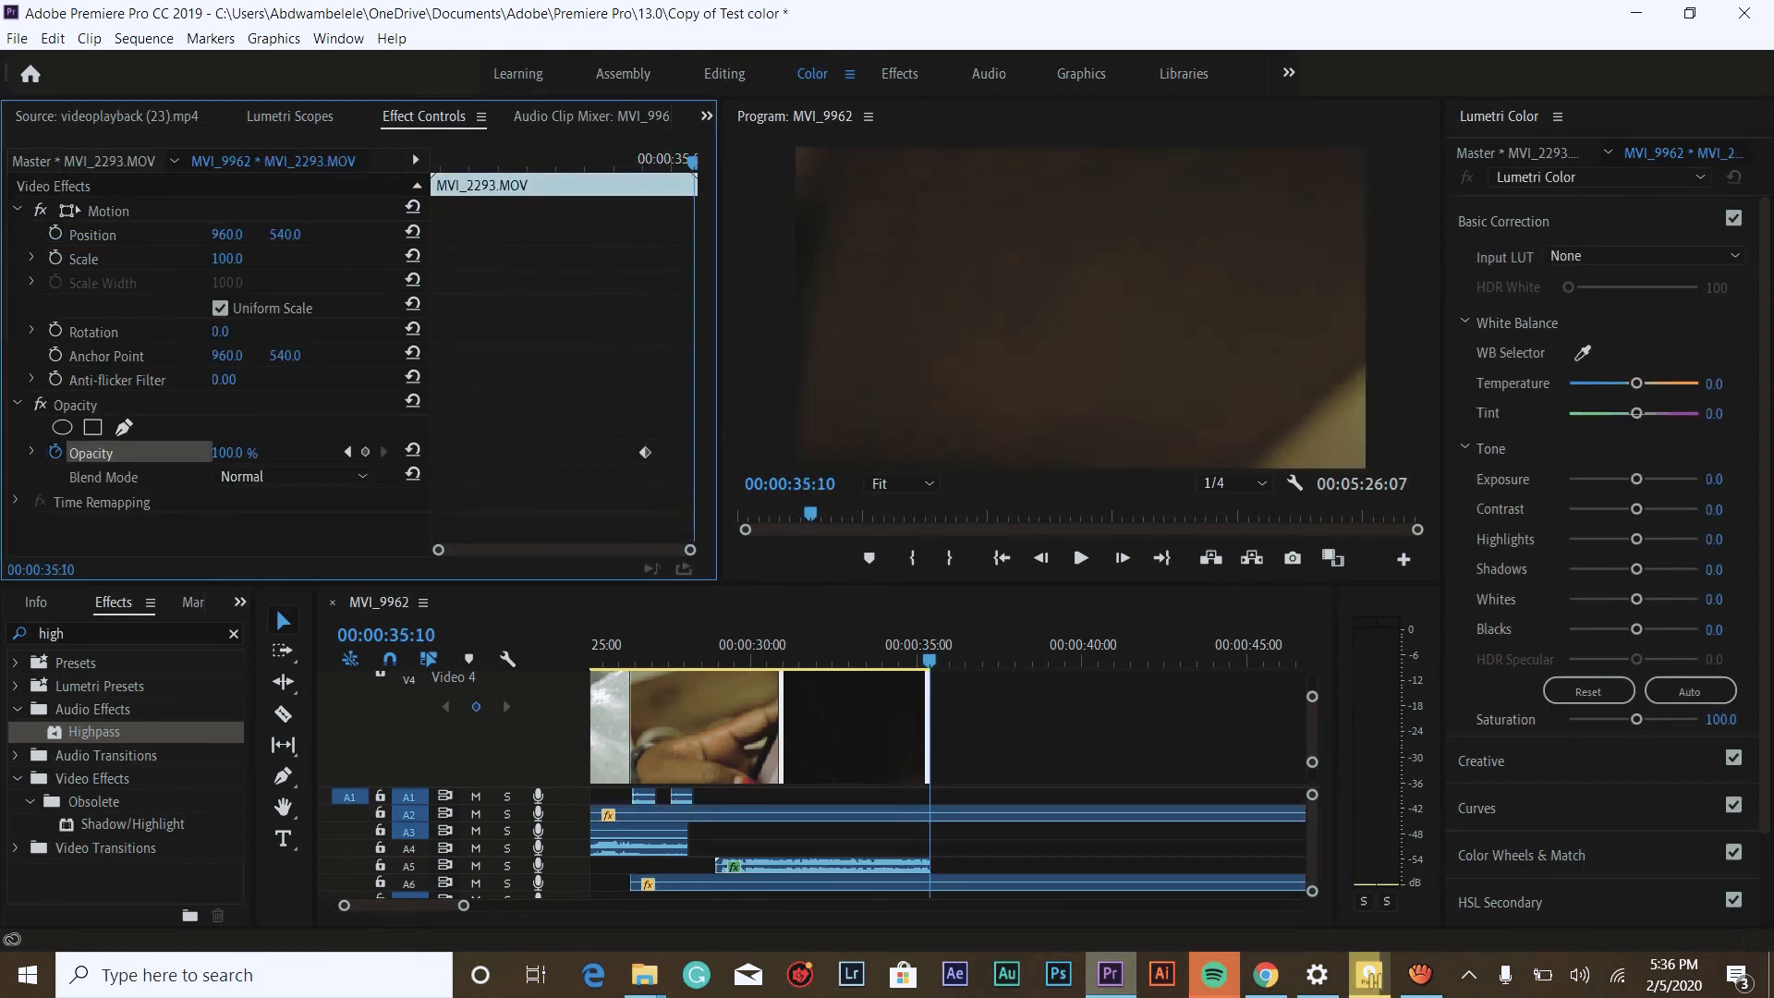
left_click_drag(235, 453, 139, 453)
left_click(823, 866)
left_click_drag(235, 260, 138, 260)
key("space")
- Cut the A2 and A6 audio at the end of the last video clip, 00:00:35:09, and select the A2 piece before the cut
left_click(998, 814)
left_click(929, 647)
key("ctrl+k")
left_click(869, 814)
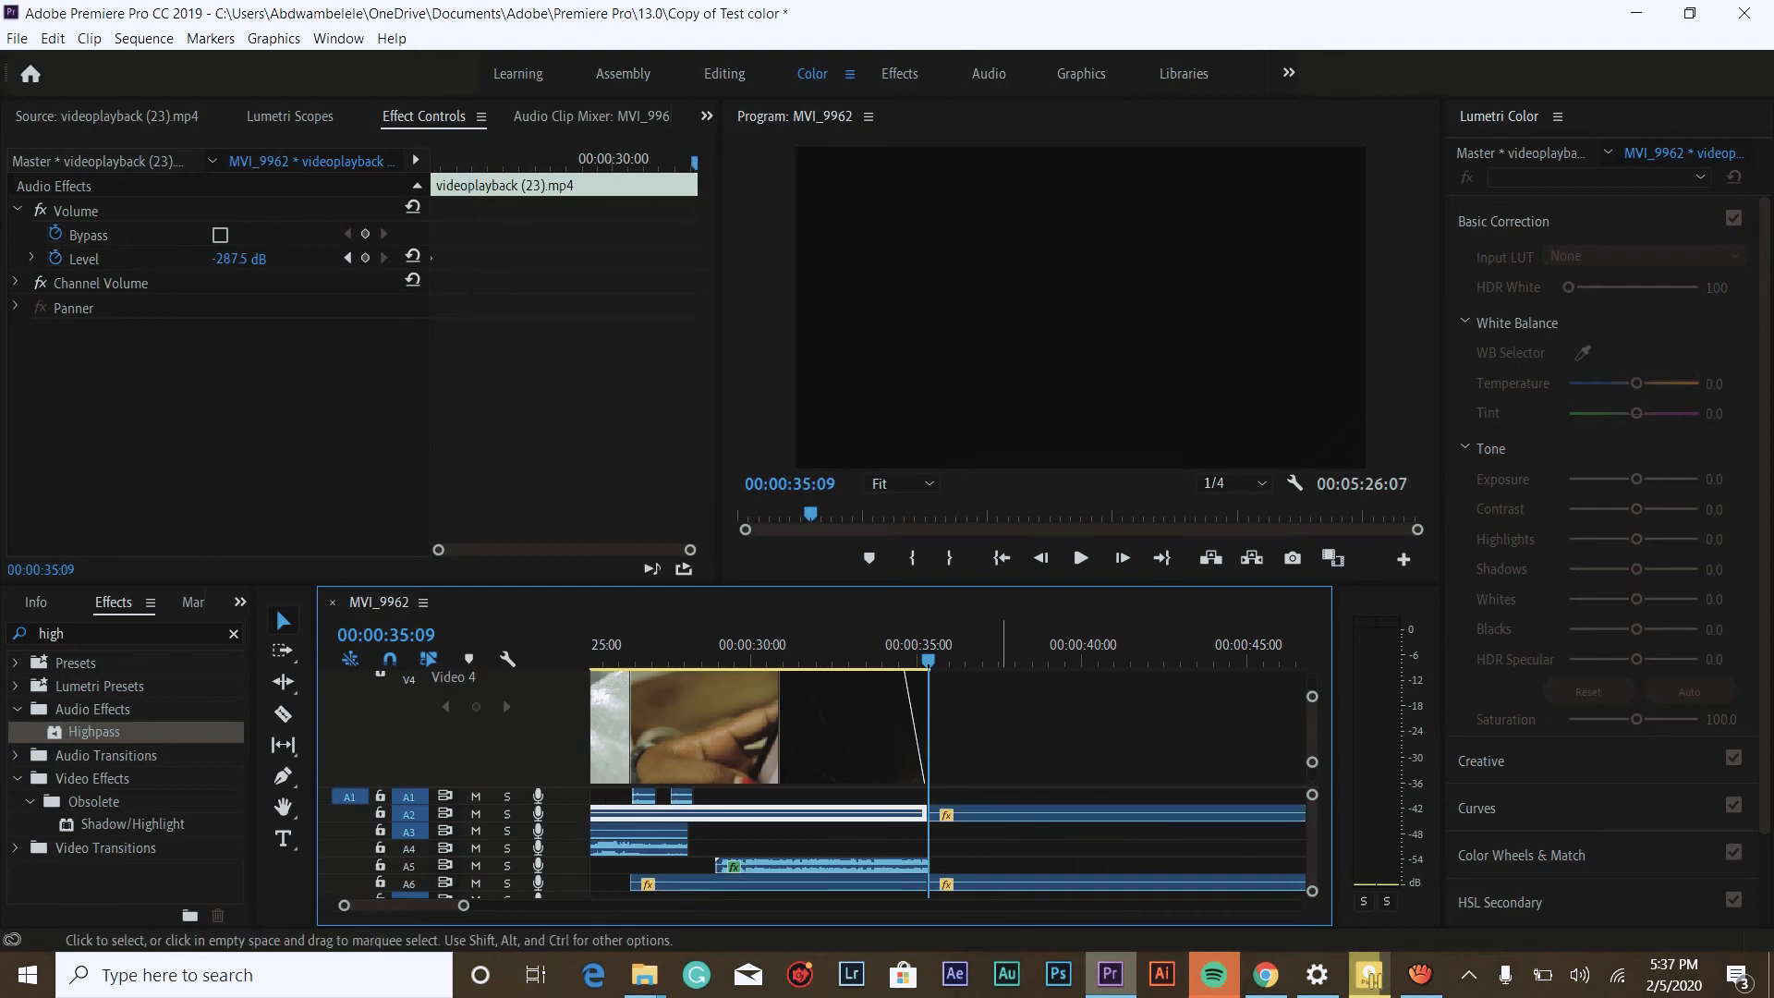
left_click(1370, 975)
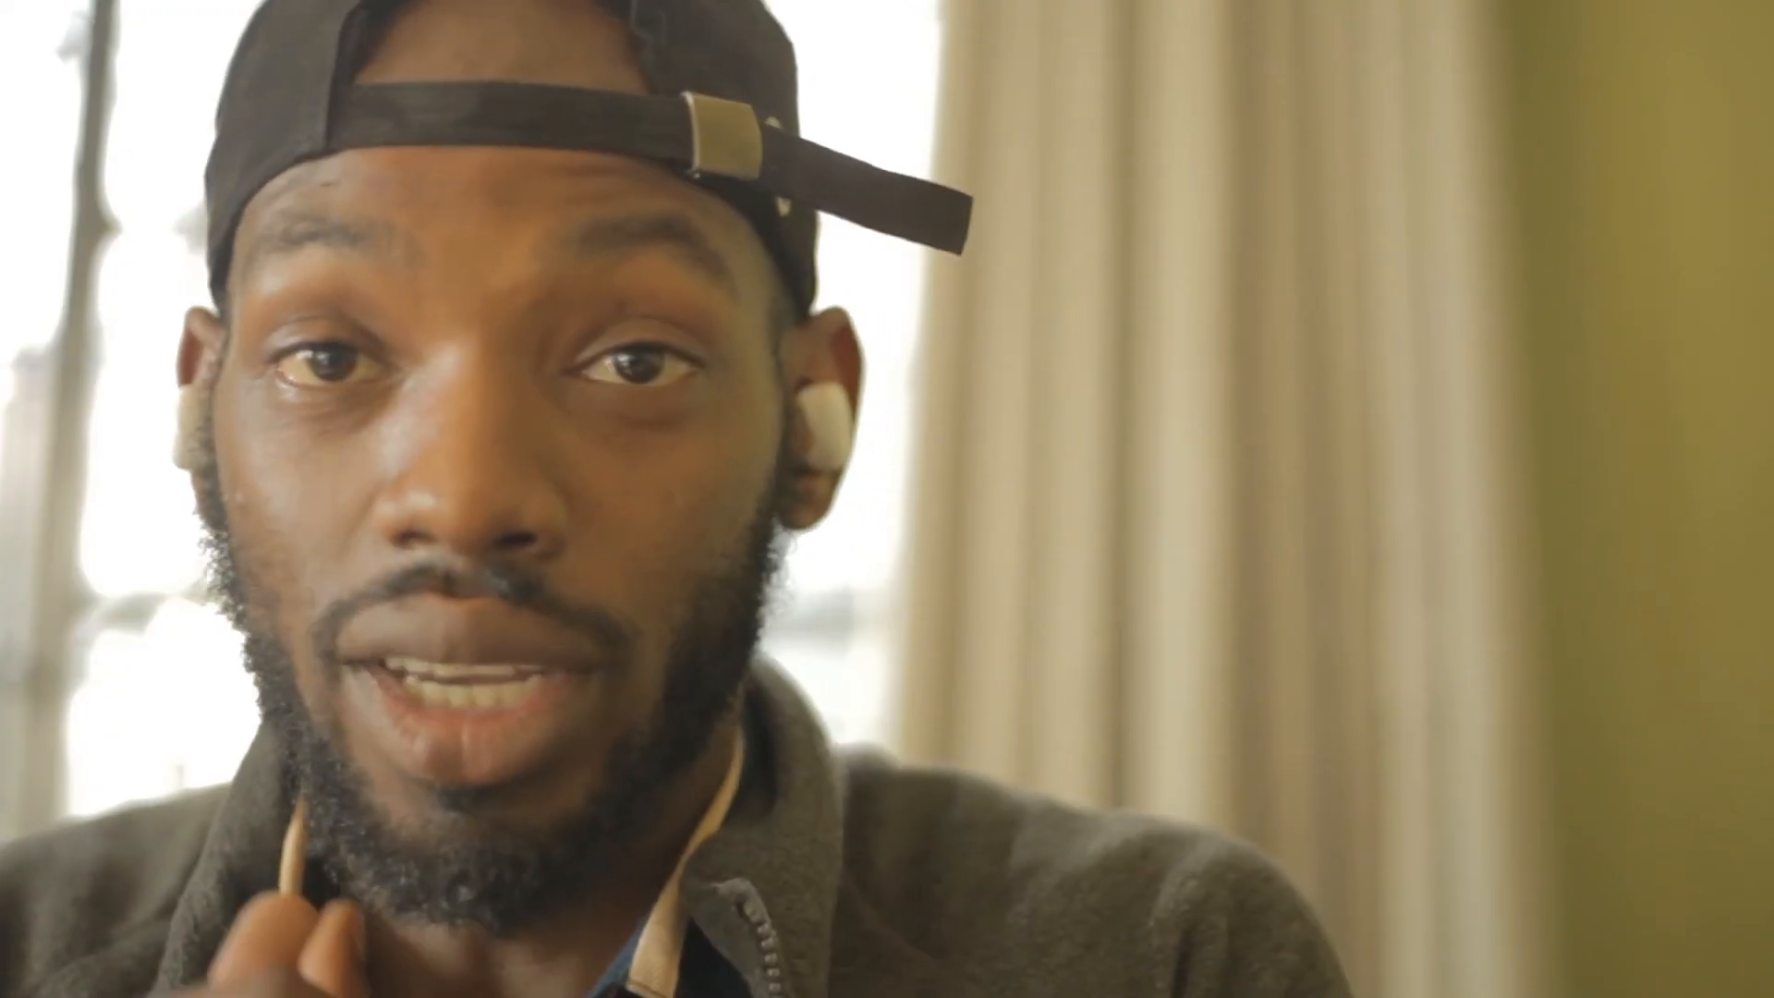